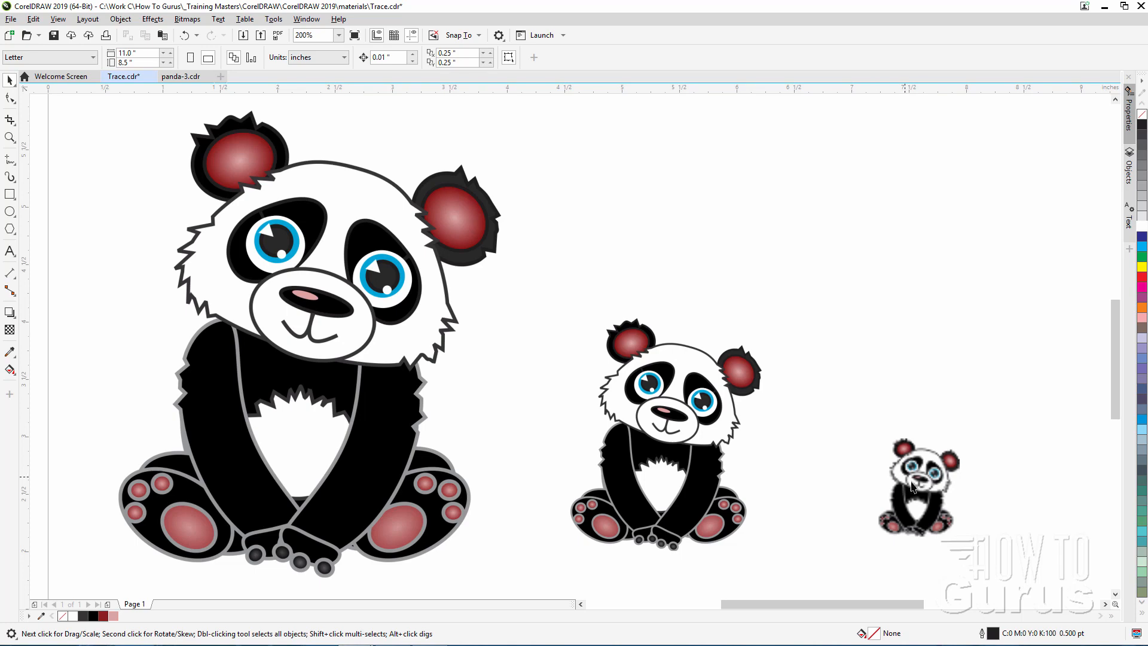
Examine the smallest panda bitmap up close and bring all three pandas back into view.
{"action": "scroll", "coordinate": [927, 500], "scroll_direction": "up", "scroll_amount": 5}
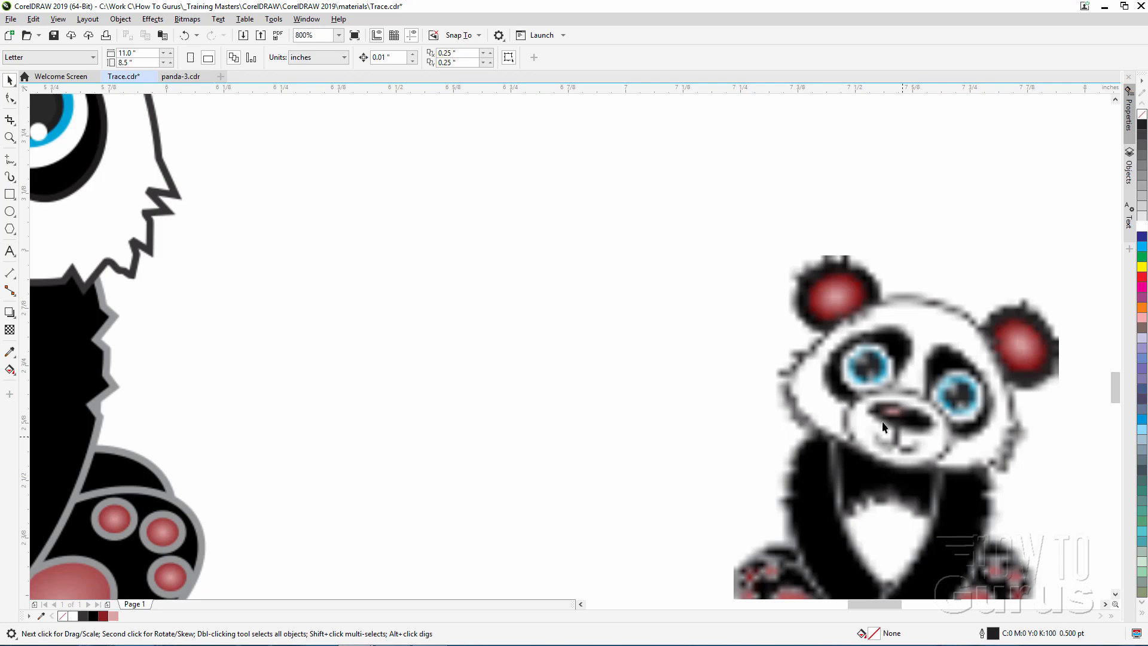
{"action": "scroll", "coordinate": [882, 421], "scroll_direction": "down", "scroll_amount": 5}
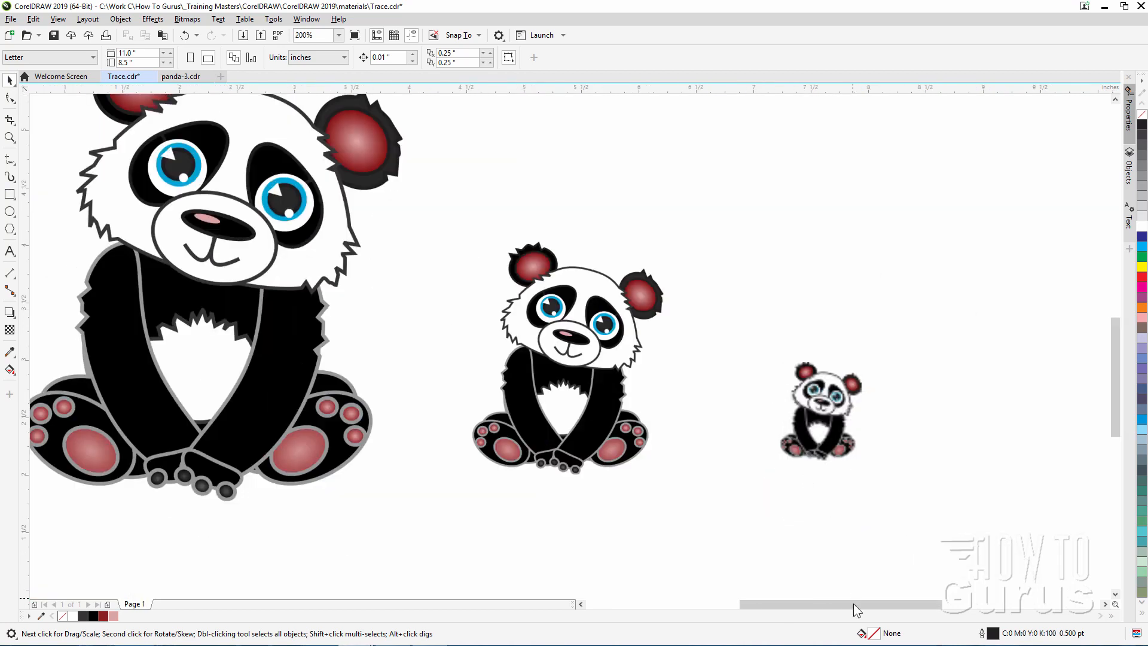
{"action": "left_click_drag", "start_coordinate": [852, 604], "coordinate": [842, 605]}
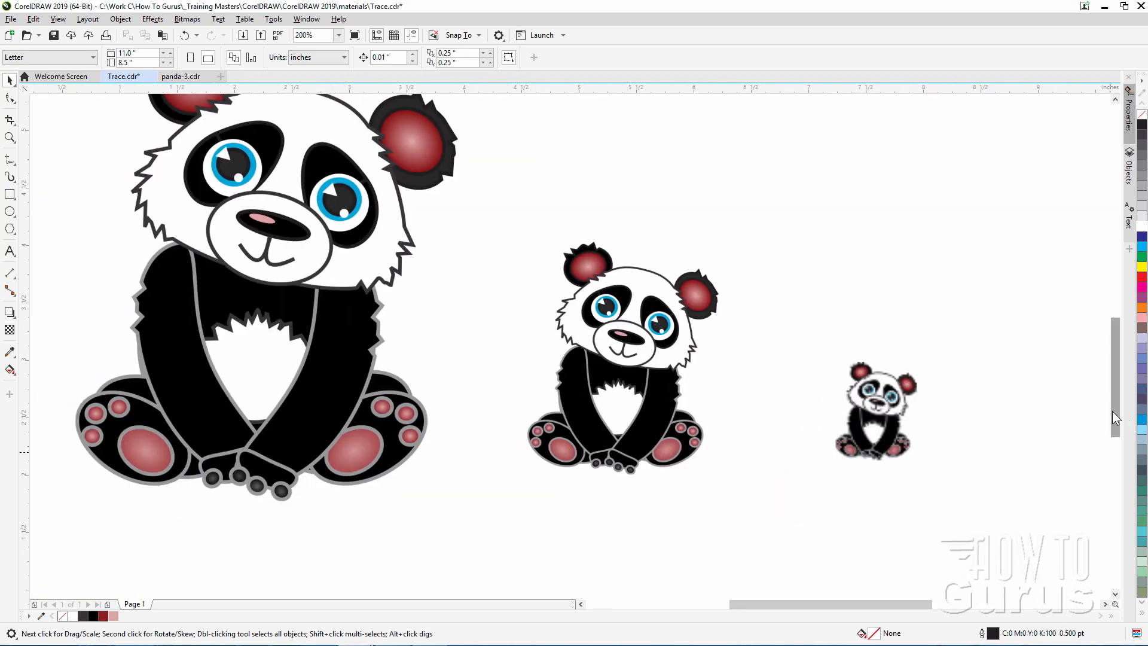
{"action": "left_click_drag", "start_coordinate": [1111, 412], "coordinate": [1112, 391]}
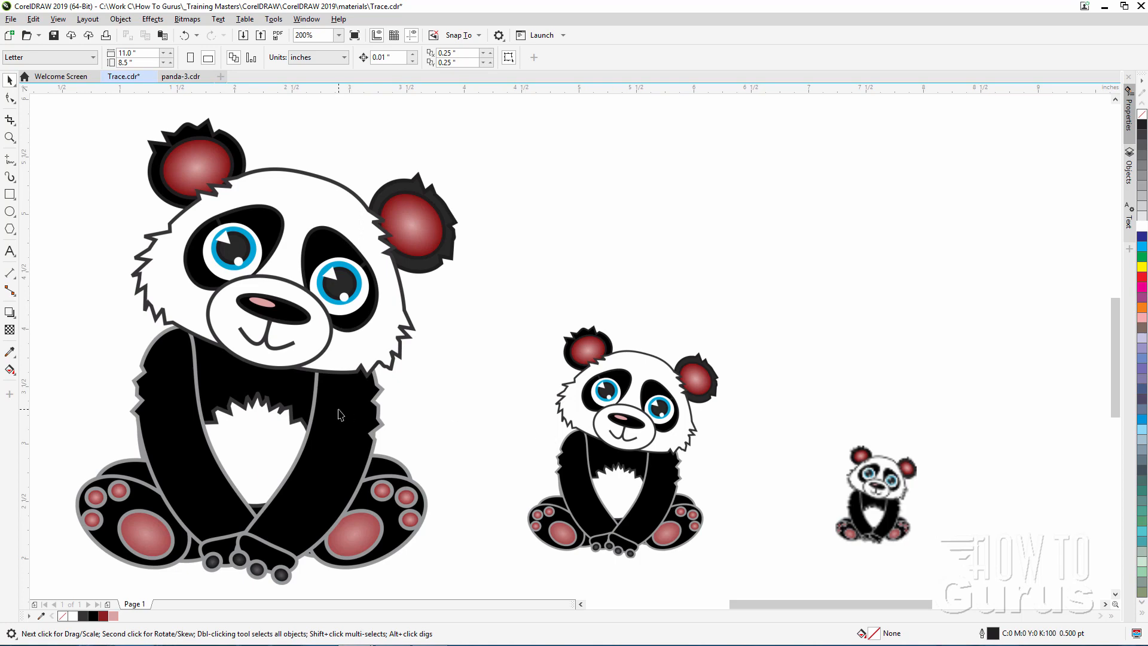
Place the medium panda beside the large one, compare their outline quality up close, and move it back to the open area.
{"action": "left_click", "coordinate": [567, 459]}
{"action": "left_click_drag", "start_coordinate": [583, 447], "coordinate": [449, 404]}
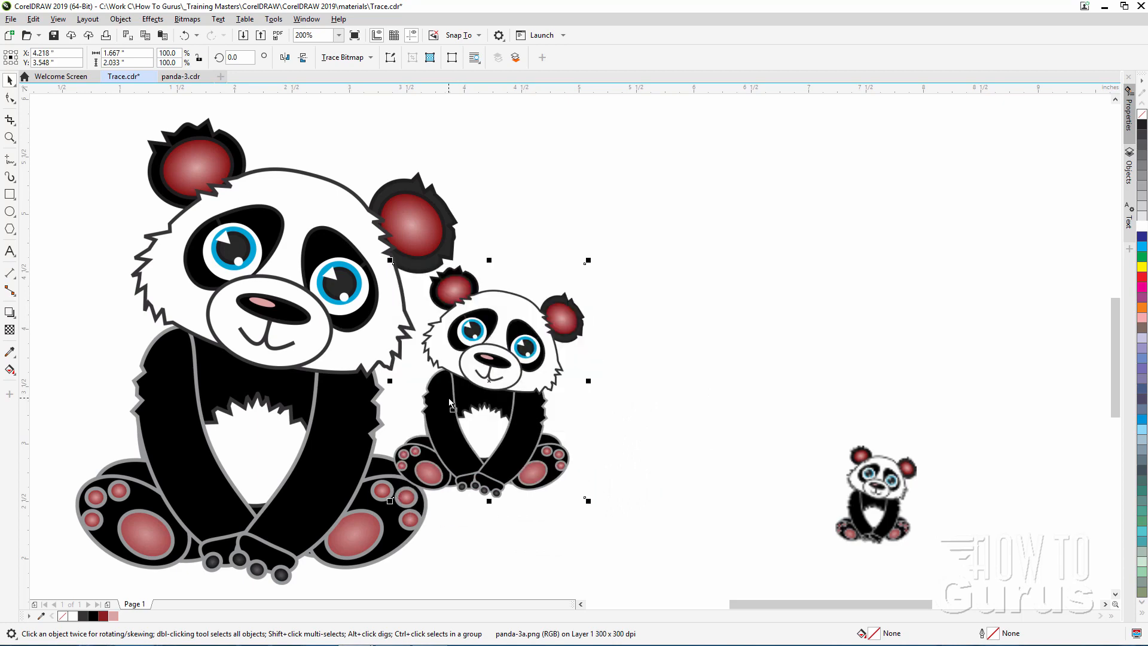
{"action": "scroll", "coordinate": [418, 353], "scroll_direction": "up", "scroll_amount": 2}
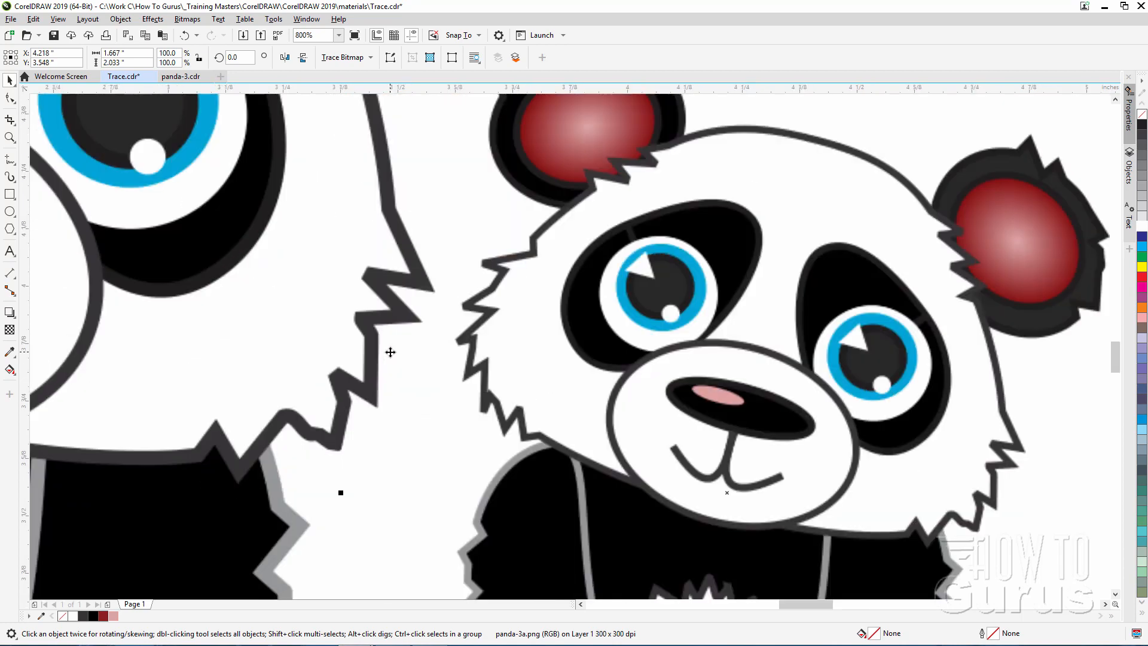
{"action": "scroll", "coordinate": [394, 344], "scroll_direction": "up", "scroll_amount": 2}
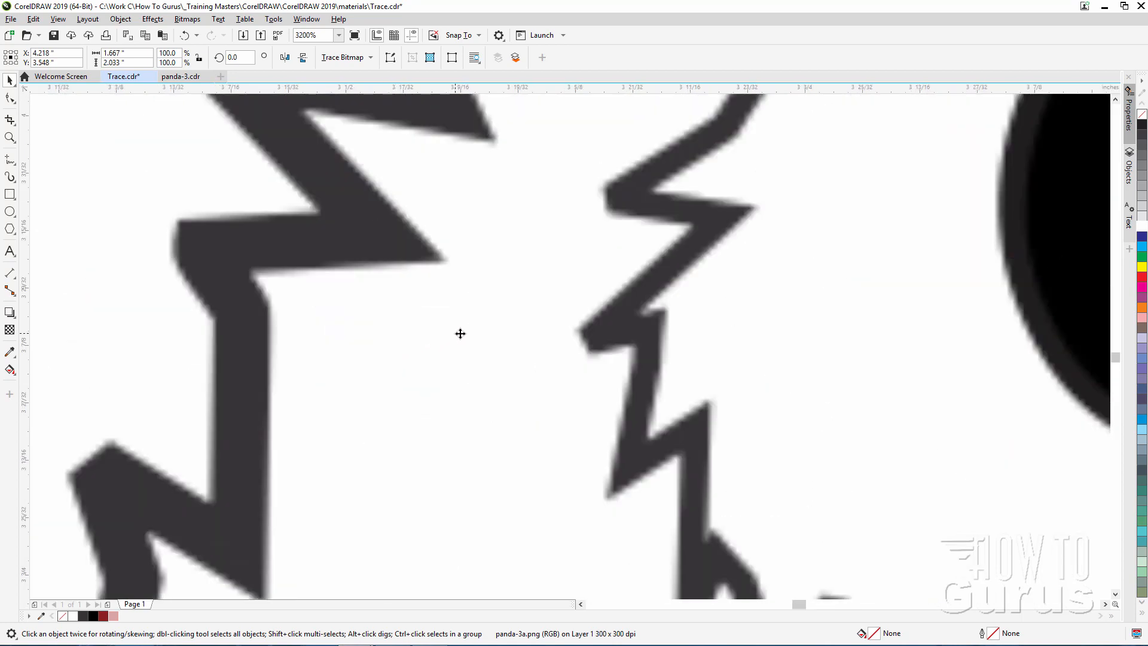
{"action": "scroll", "coordinate": [472, 323], "scroll_direction": "up", "scroll_amount": 1}
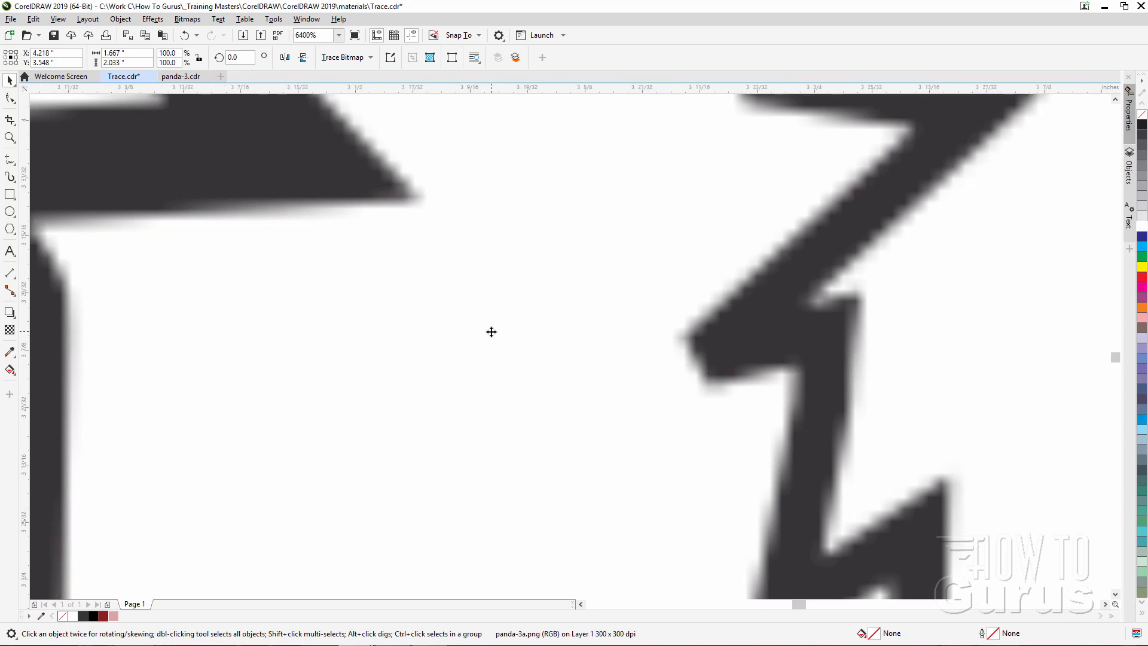
{"action": "scroll", "coordinate": [490, 328], "scroll_direction": "down", "scroll_amount": 3}
{"action": "scroll", "coordinate": [494, 324], "scroll_direction": "down", "scroll_amount": 2}
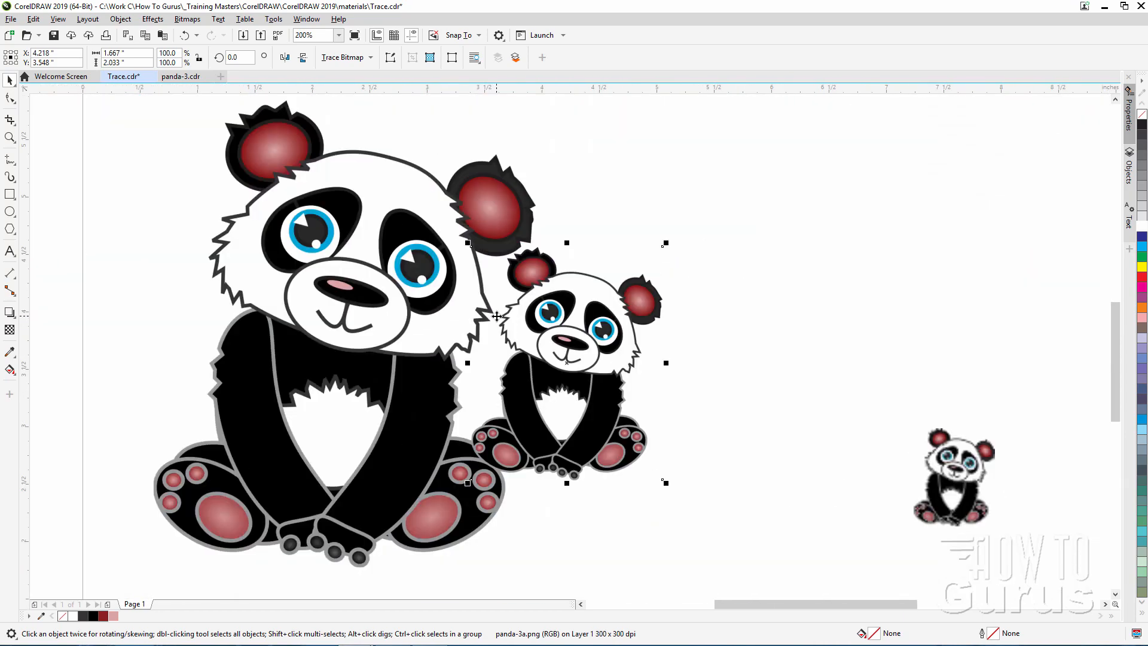
{"action": "left_click_drag", "start_coordinate": [594, 416], "coordinate": [734, 481]}
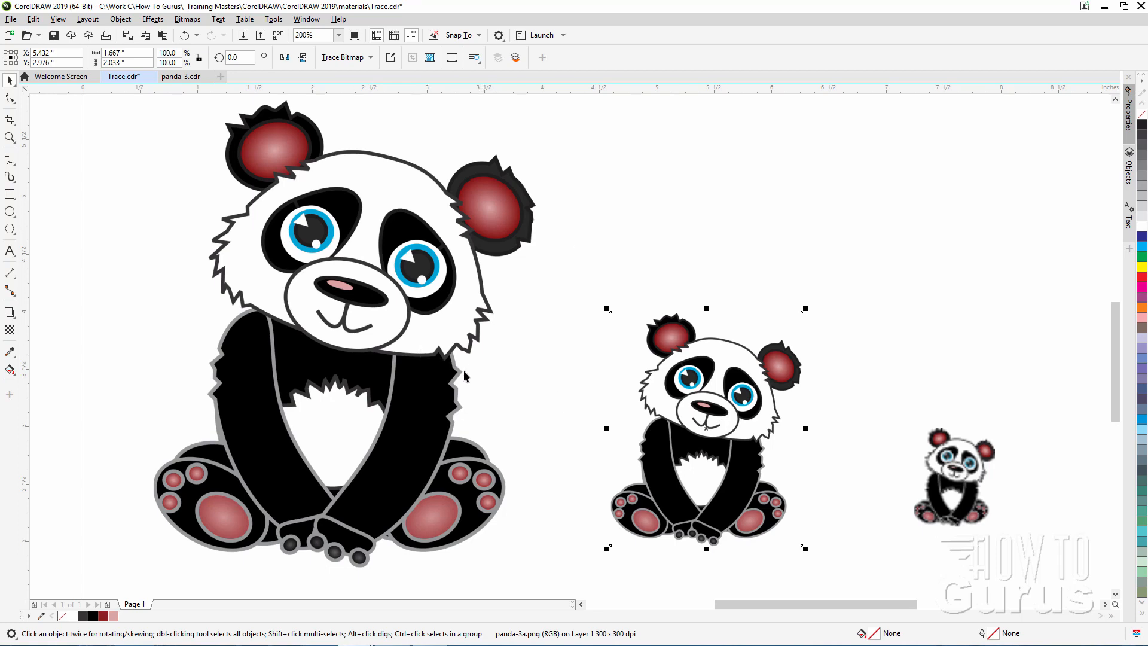
Open the large panda bitmap for editing in Corel PHOTO-PAINT, maximize the window and examine the panda's face.
{"action": "left_click", "coordinate": [520, 340]}
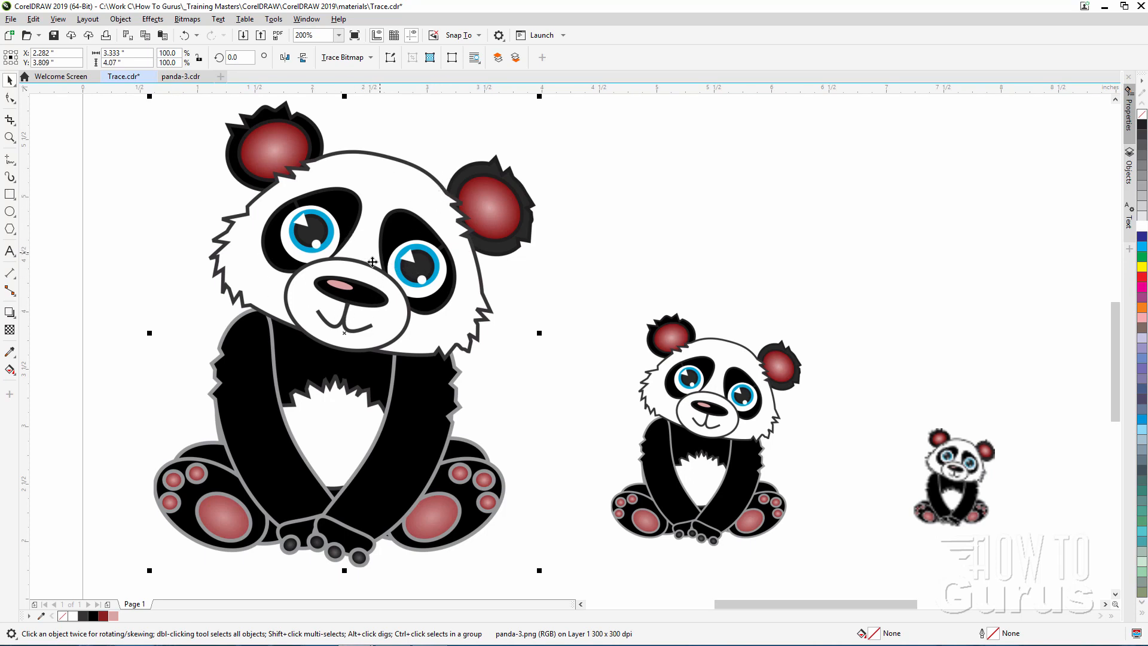
{"action": "right_click", "coordinate": [360, 247]}
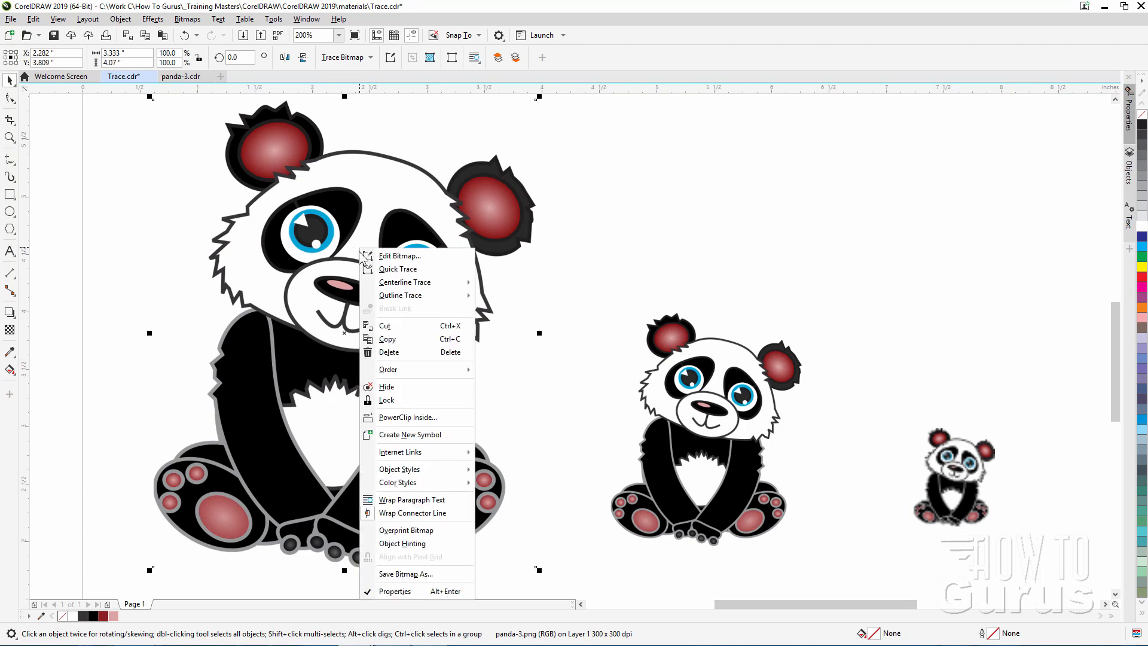
{"action": "left_click", "coordinate": [397, 256]}
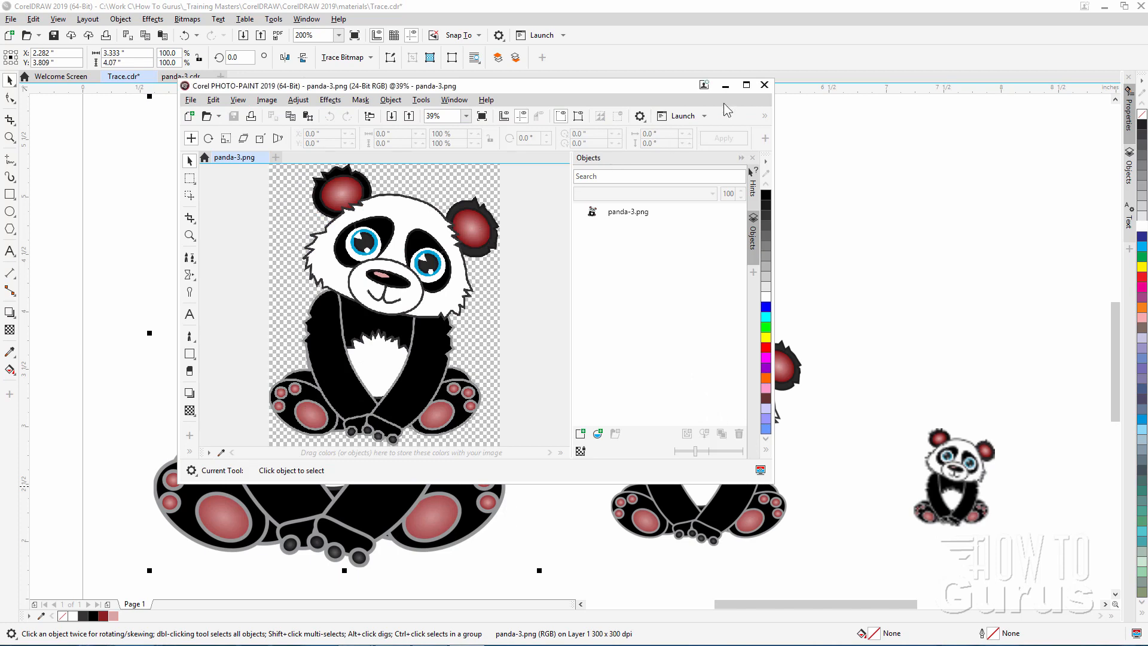
{"action": "left_click", "coordinate": [746, 85]}
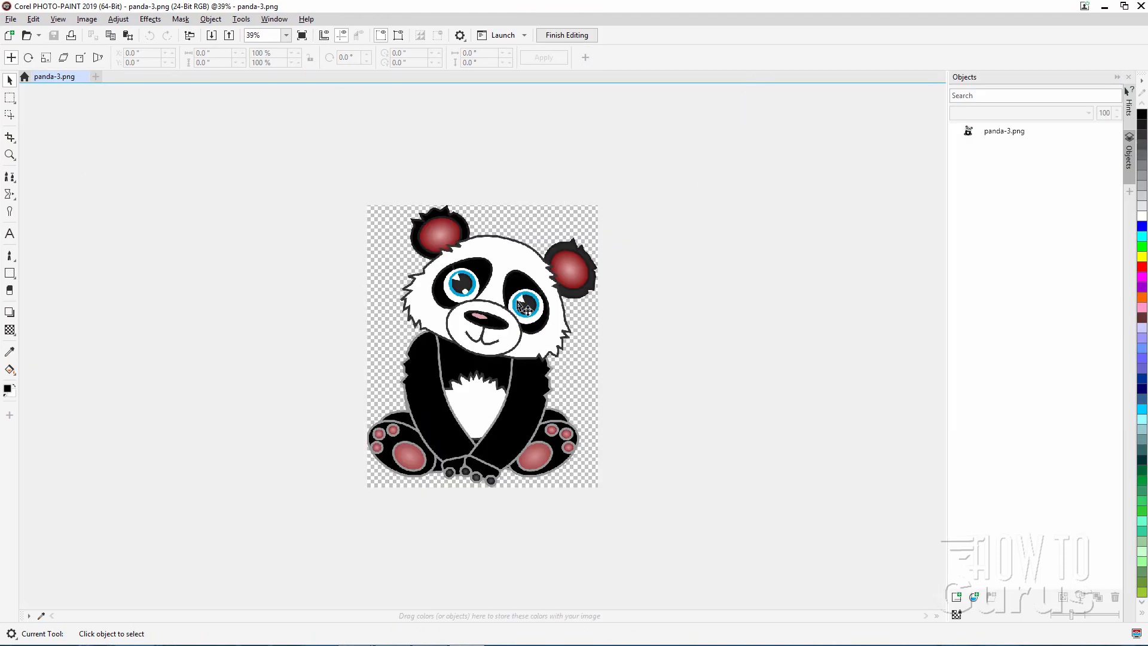
{"action": "scroll", "coordinate": [524, 306], "scroll_direction": "up", "scroll_amount": 4}
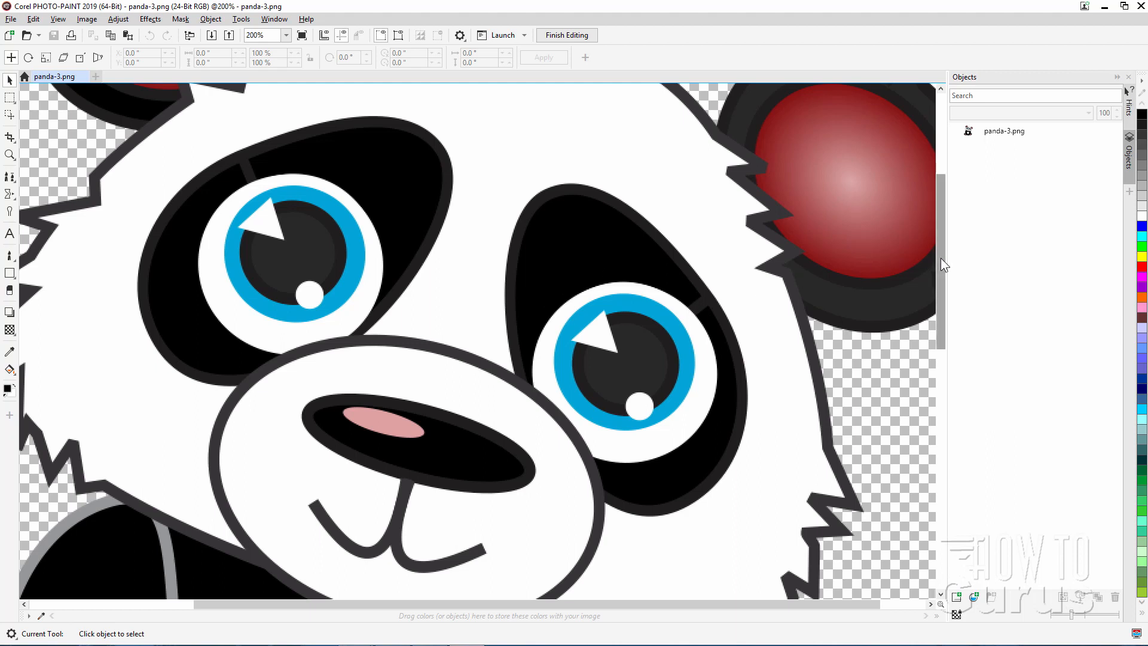
{"action": "left_click_drag", "start_coordinate": [938, 251], "coordinate": [938, 221]}
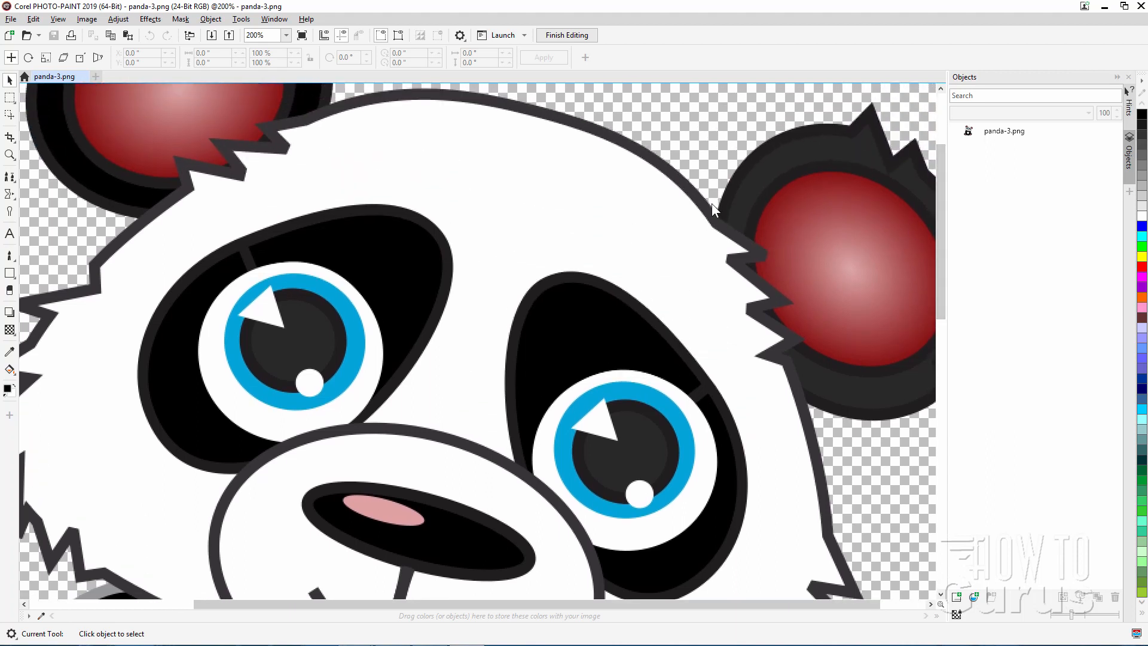
Try out the Eyedropper and Paint tools, finish editing without painting anything, and close PHOTO-PAINT to return to CorelDRAW.
{"action": "left_click", "coordinate": [9, 352]}
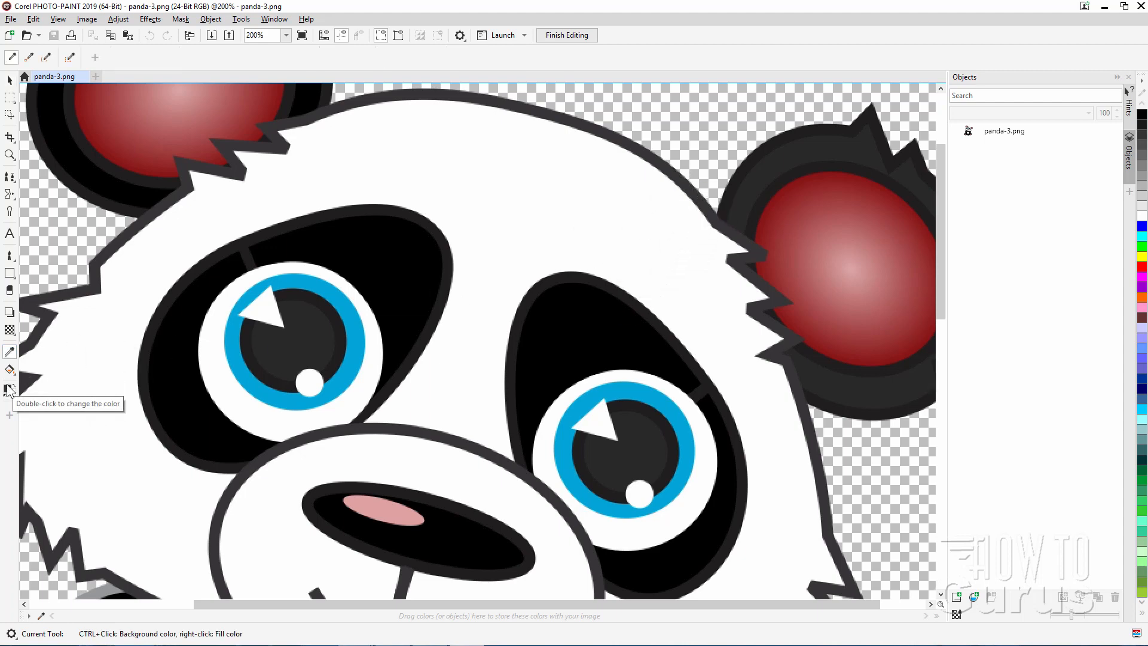
{"action": "left_click", "coordinate": [10, 257]}
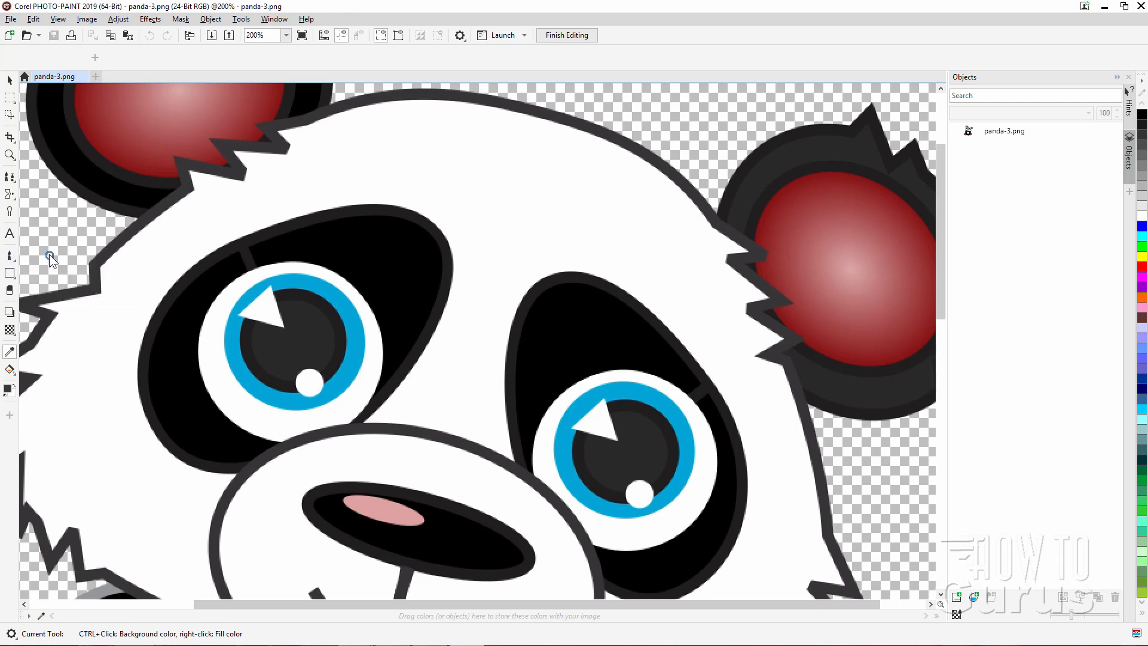
{"action": "left_click", "coordinate": [45, 256]}
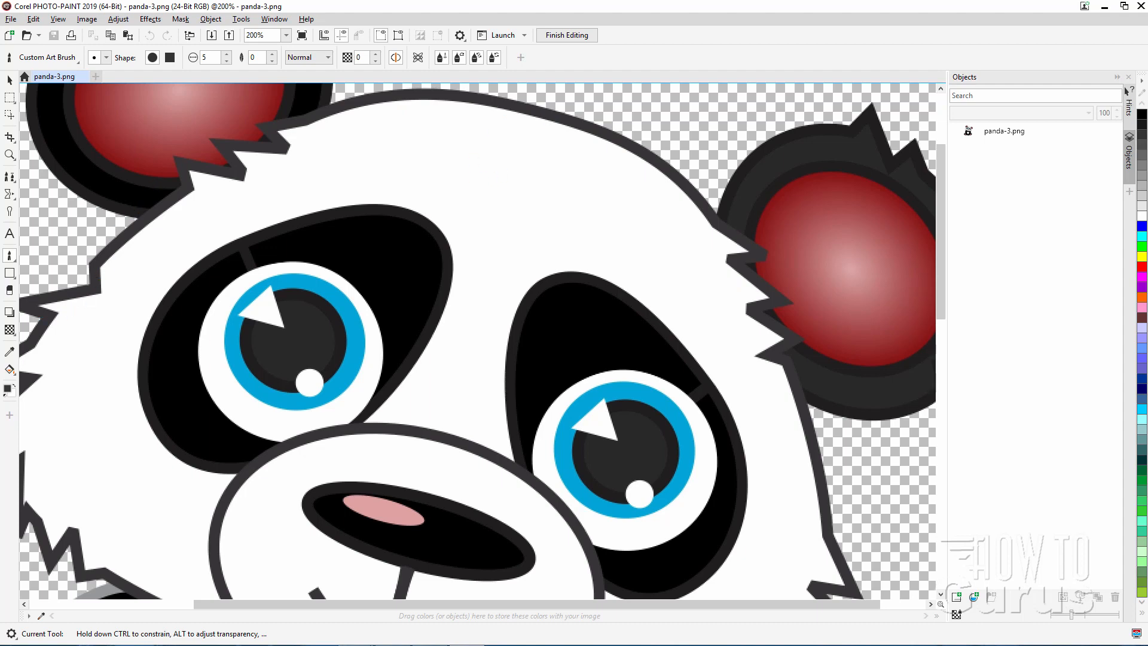
{"action": "left_click", "coordinate": [566, 35]}
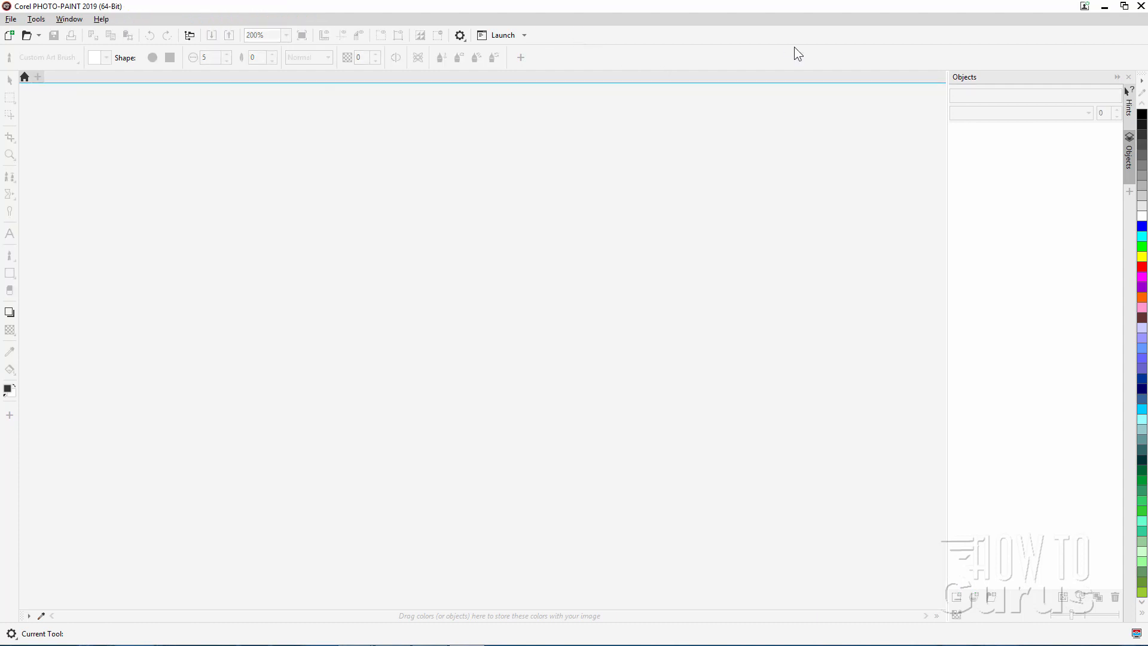
{"action": "left_click", "coordinate": [1142, 6]}
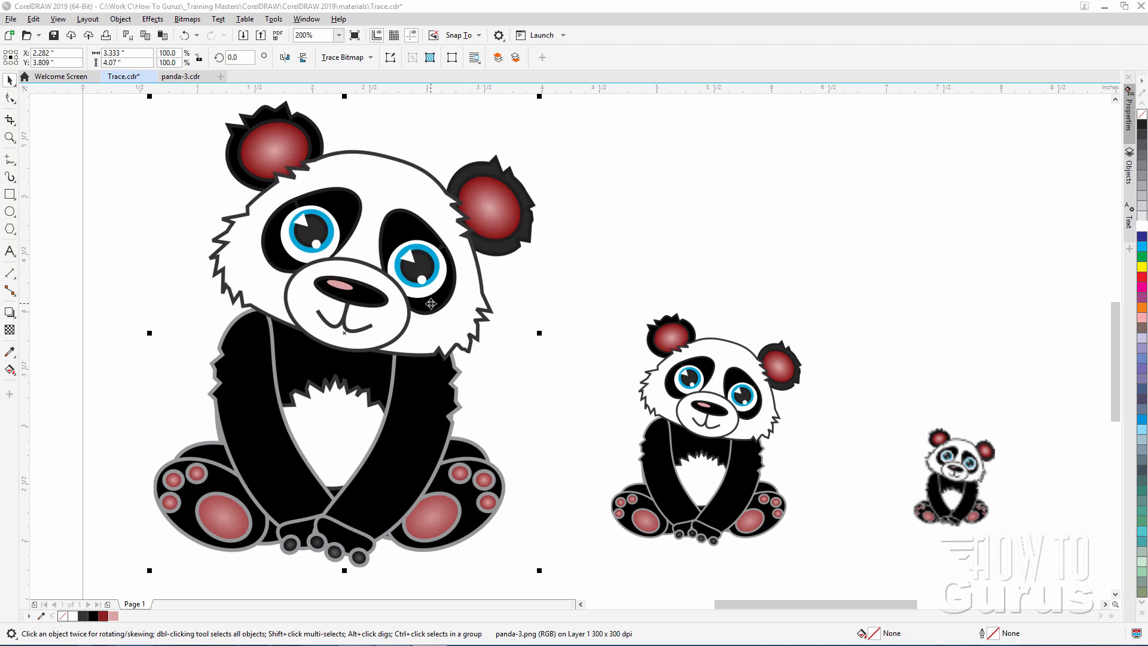
Delete the medium and the smallest panda bitmaps from the page.
{"action": "left_click", "coordinate": [729, 413]}
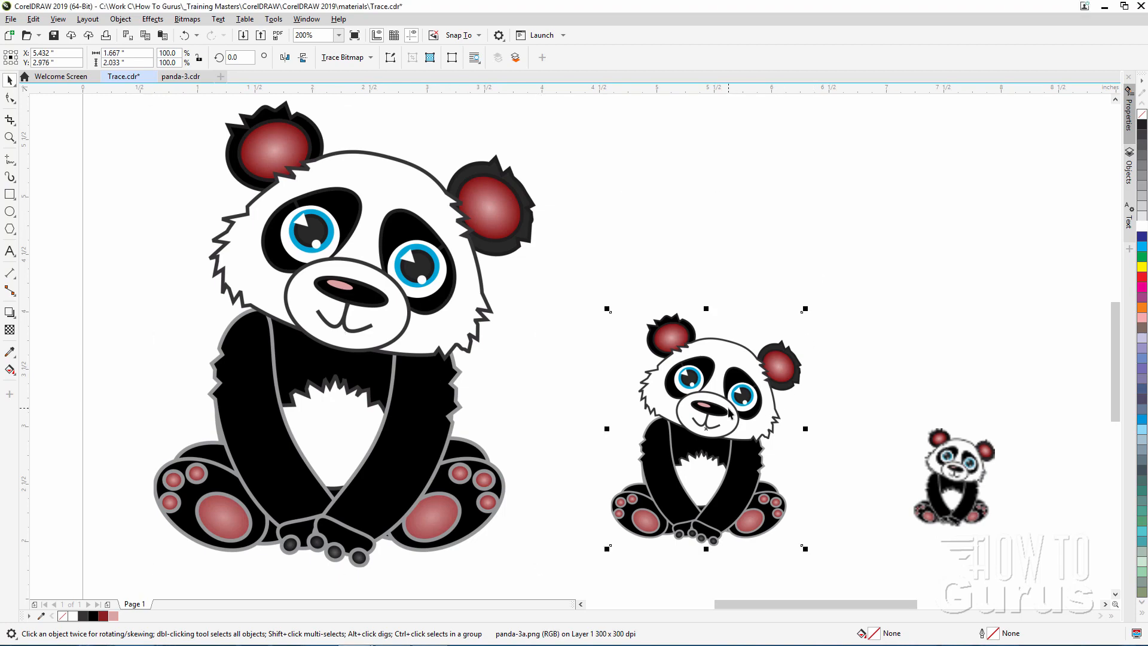
{"action": "key", "text": "Delete"}
{"action": "left_click", "coordinate": [978, 491]}
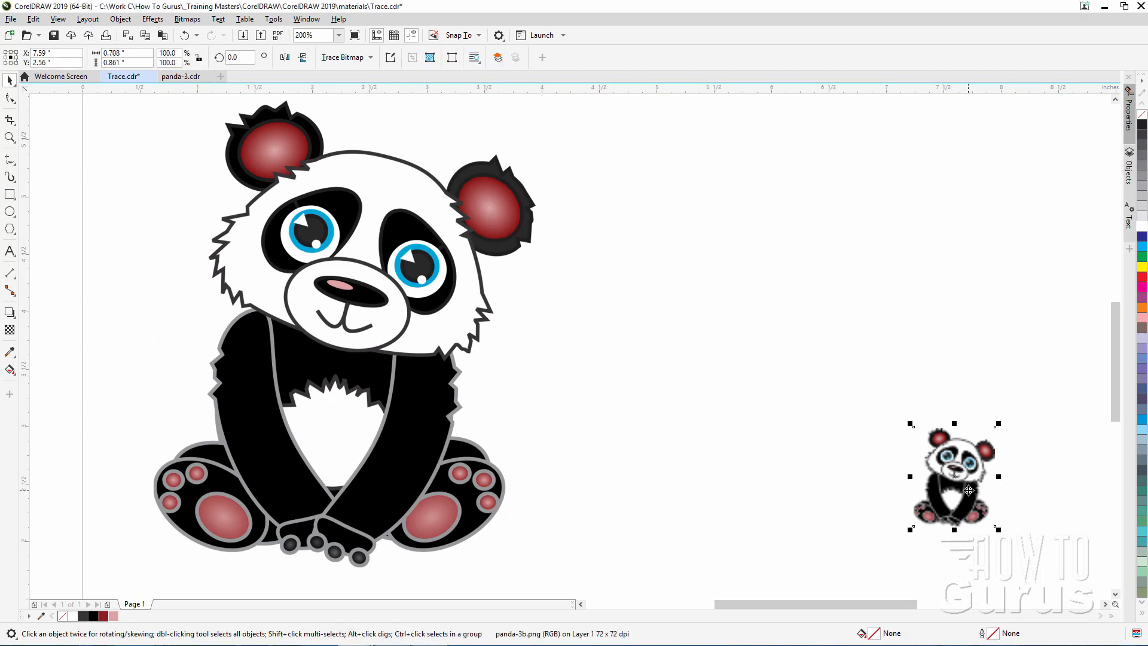
{"action": "key", "text": "Delete"}
Start an Outline Trace of the large panda bitmap with the Clipart image type.
{"action": "left_click", "coordinate": [436, 339]}
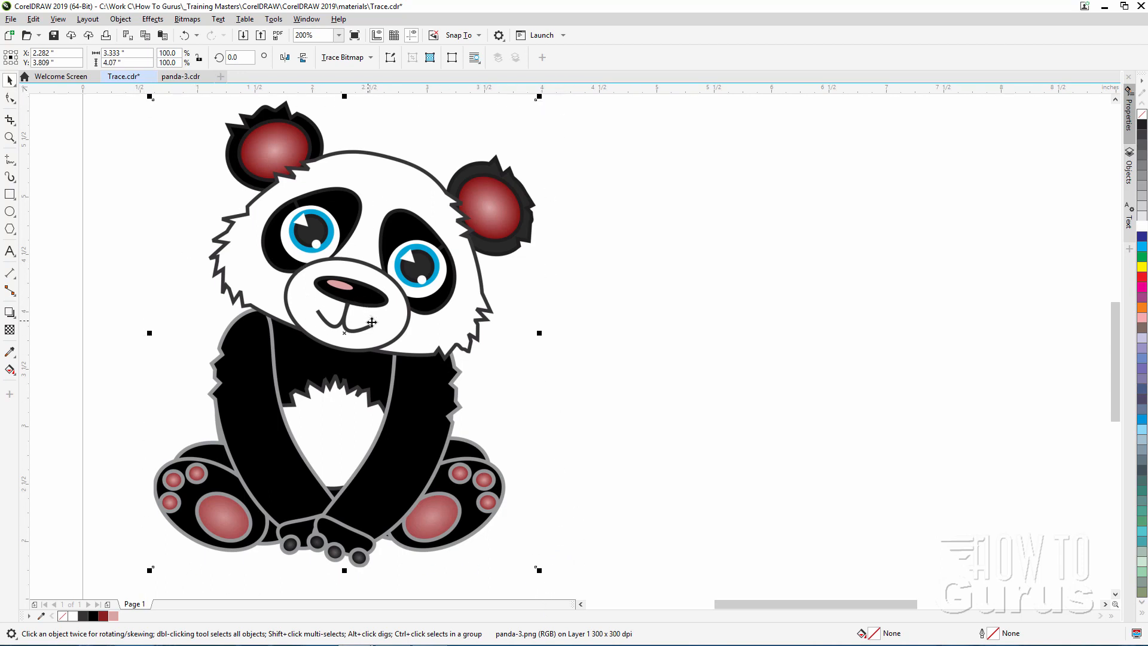
{"action": "left_click", "coordinate": [187, 20]}
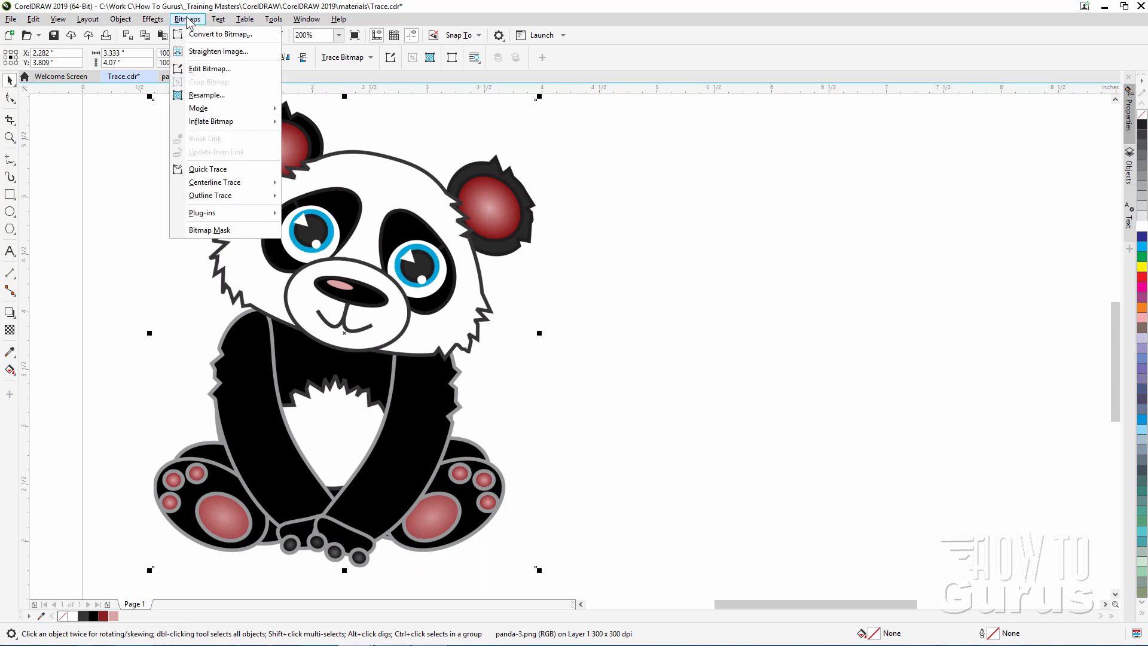
{"action": "mouse_move", "coordinate": [217, 200]}
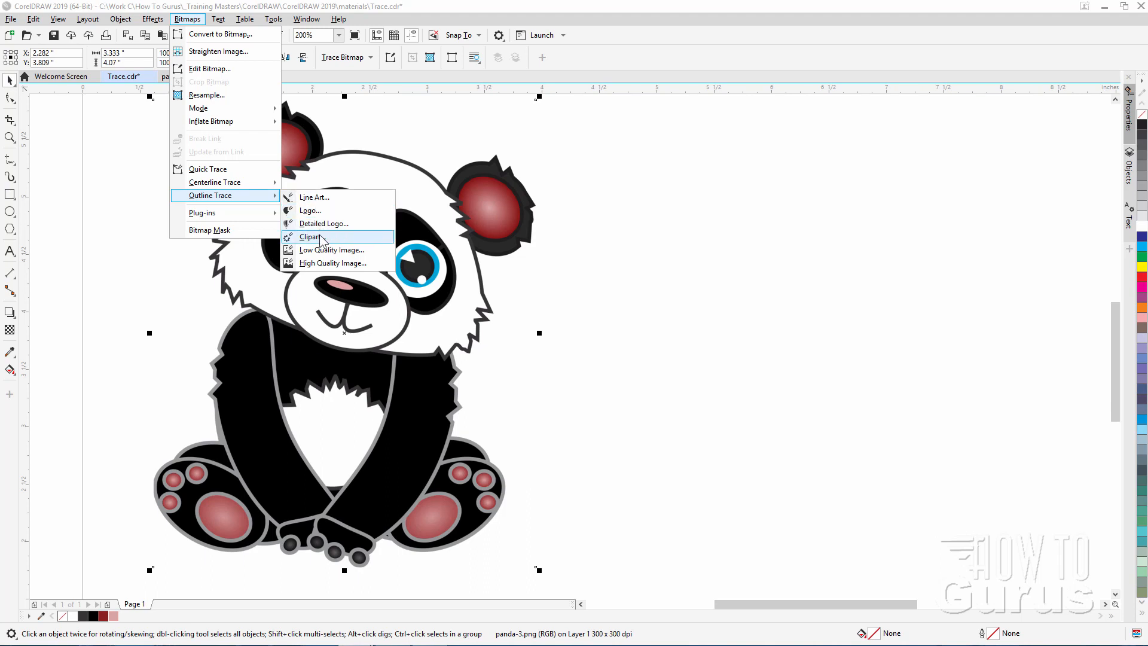
{"action": "mouse_move", "coordinate": [242, 182]}
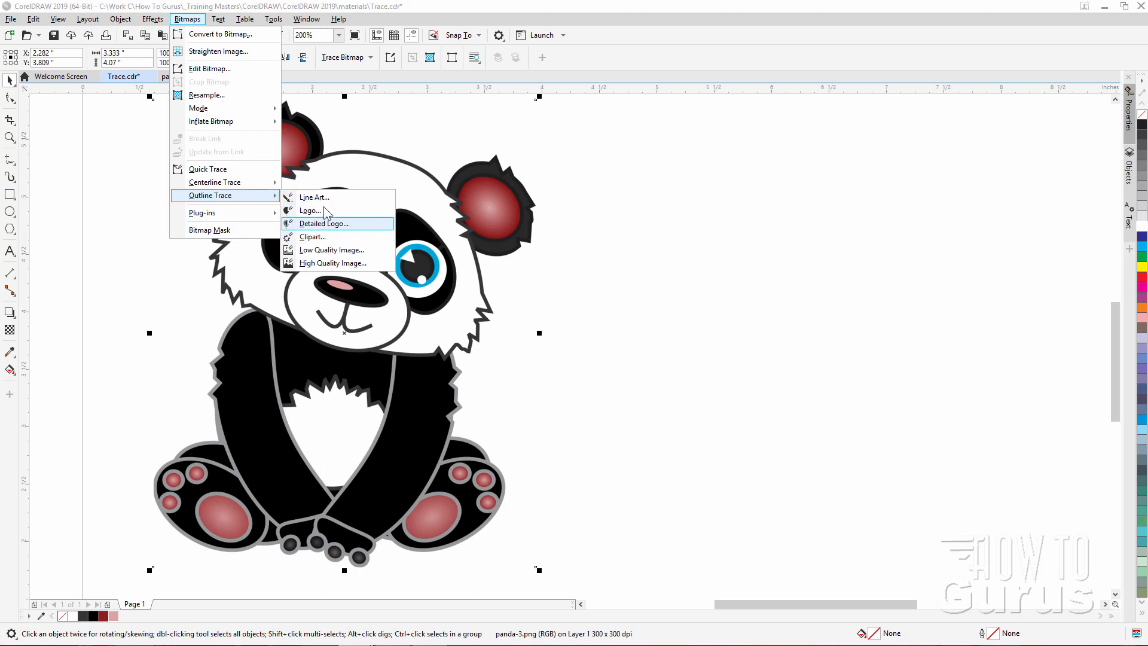
{"action": "left_click", "coordinate": [318, 236]}
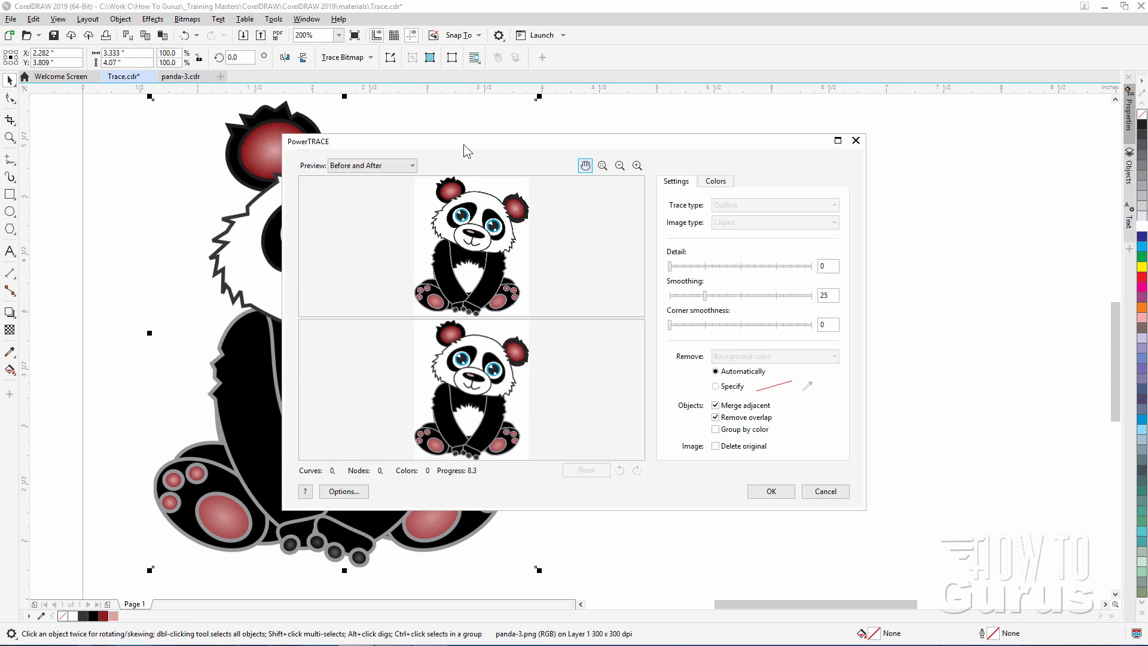
Reposition and enlarge the PowerTRACE window so both previews show bigger.
{"action": "left_click_drag", "start_coordinate": [463, 144], "coordinate": [431, 116]}
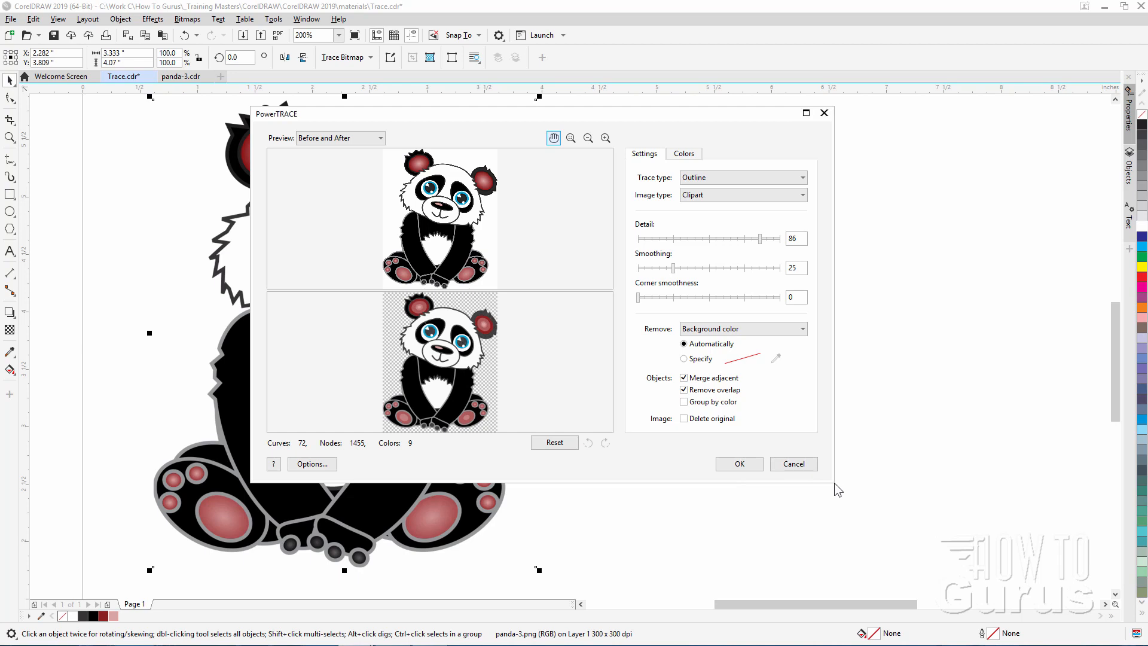
{"action": "left_click_drag", "start_coordinate": [837, 490], "coordinate": [1016, 591]}
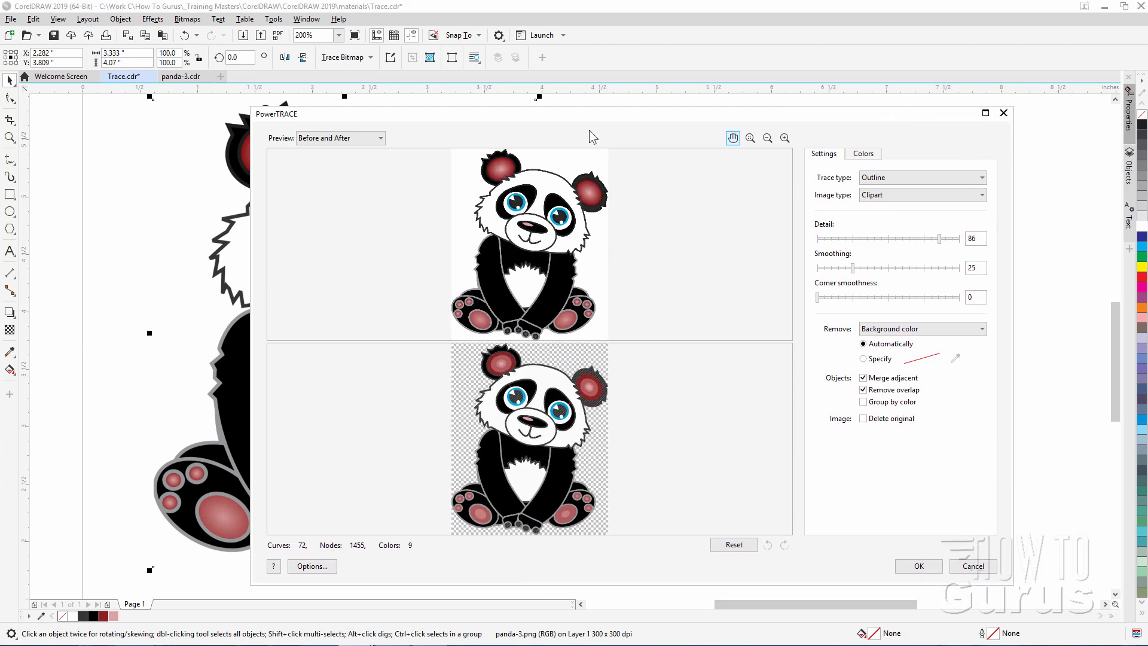
{"action": "left_click_drag", "start_coordinate": [558, 117], "coordinate": [381, 32]}
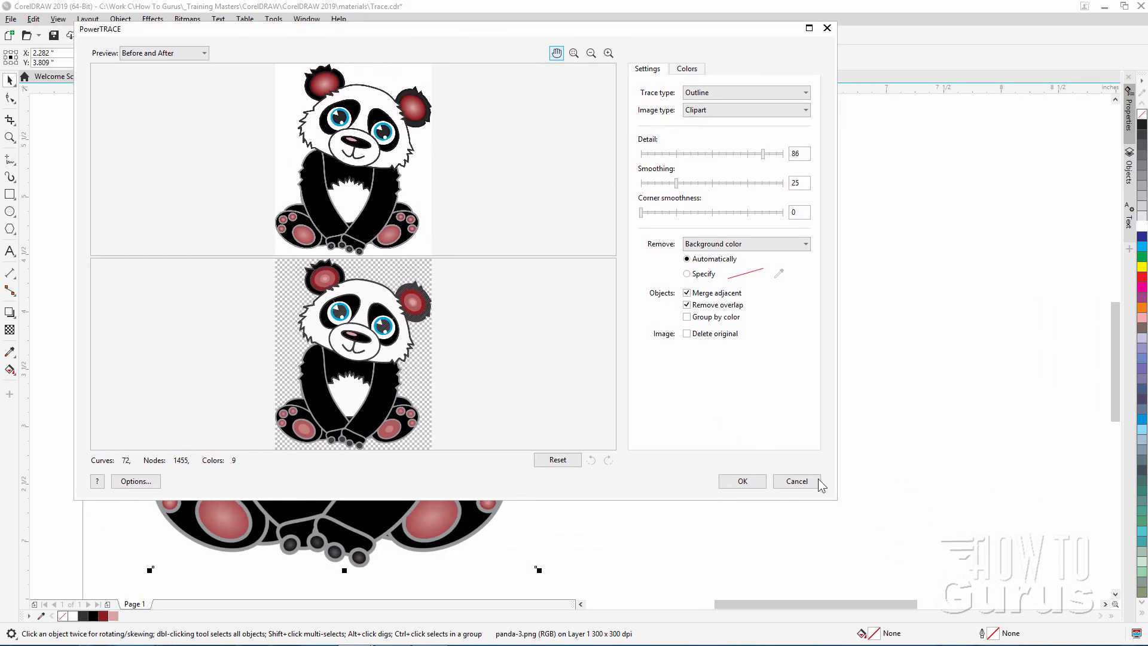
{"action": "left_click_drag", "start_coordinate": [836, 500], "coordinate": [1049, 631]}
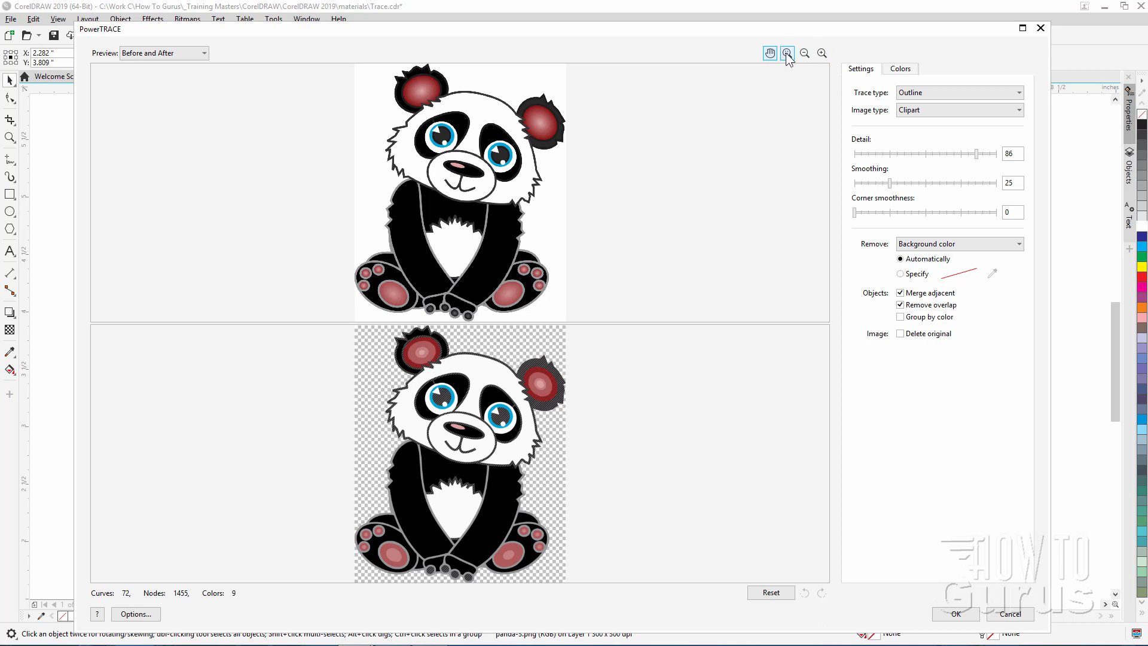
Examine the before and after previews around the panda's chest, comparing the trace with the original bitmap up close.
{"action": "left_click", "coordinate": [822, 53]}
{"action": "left_click", "coordinate": [455, 224]}
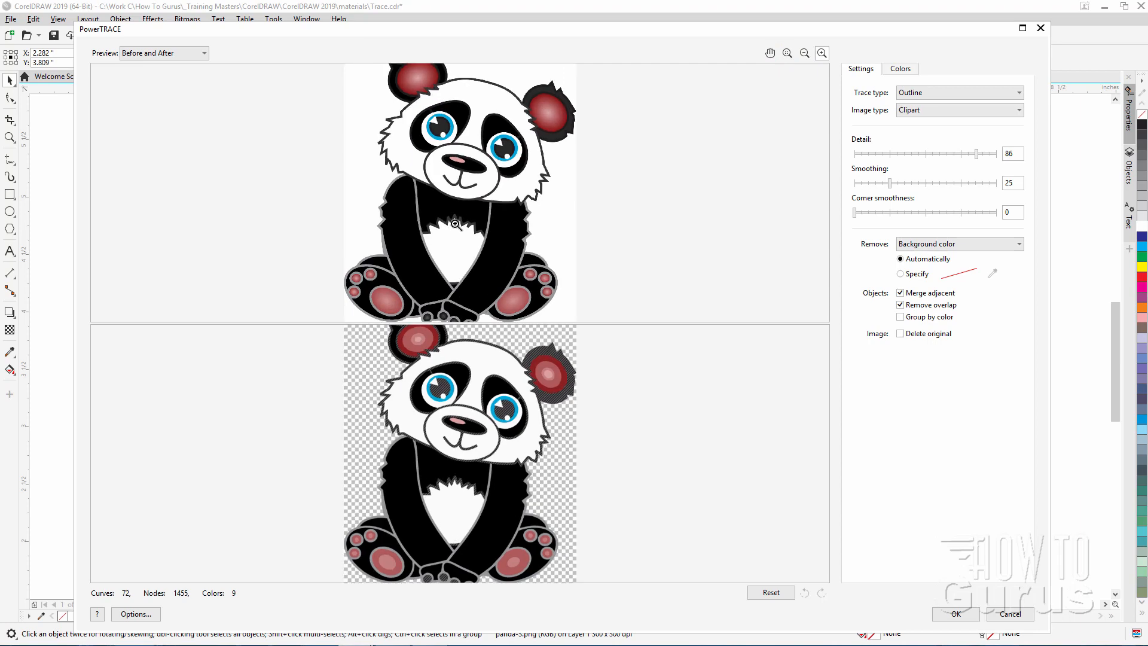
{"action": "left_click", "coordinate": [456, 224]}
{"action": "left_click", "coordinate": [455, 224]}
{"action": "left_click", "coordinate": [455, 224]}
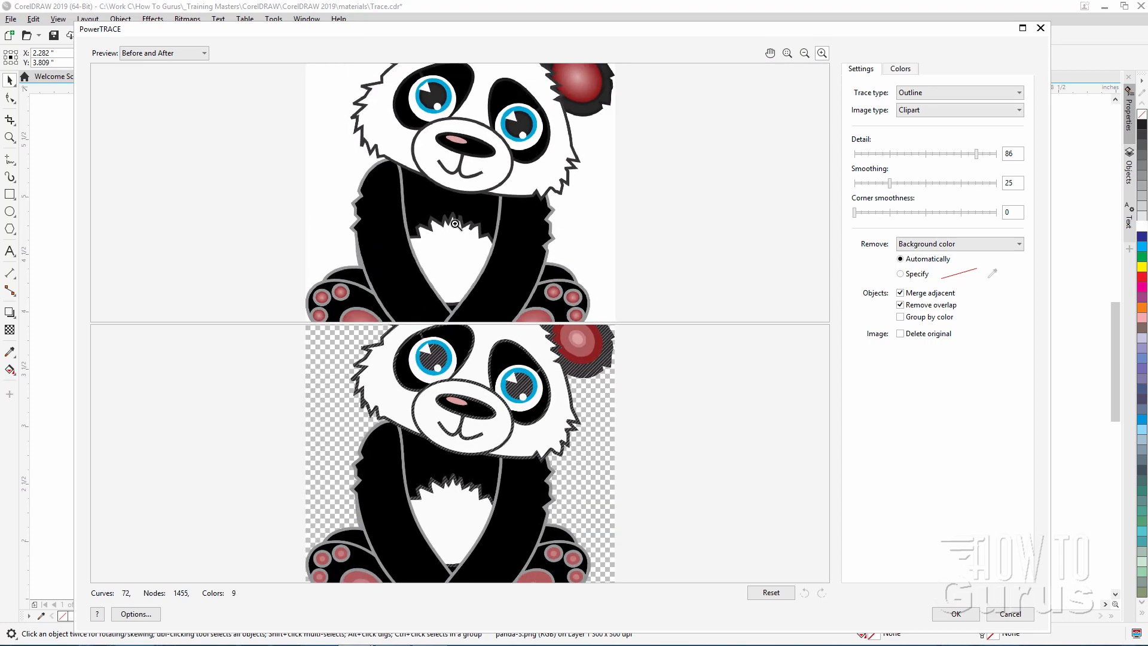
{"action": "left_click", "coordinate": [456, 224]}
{"action": "left_click", "coordinate": [455, 225]}
{"action": "left_click", "coordinate": [455, 224]}
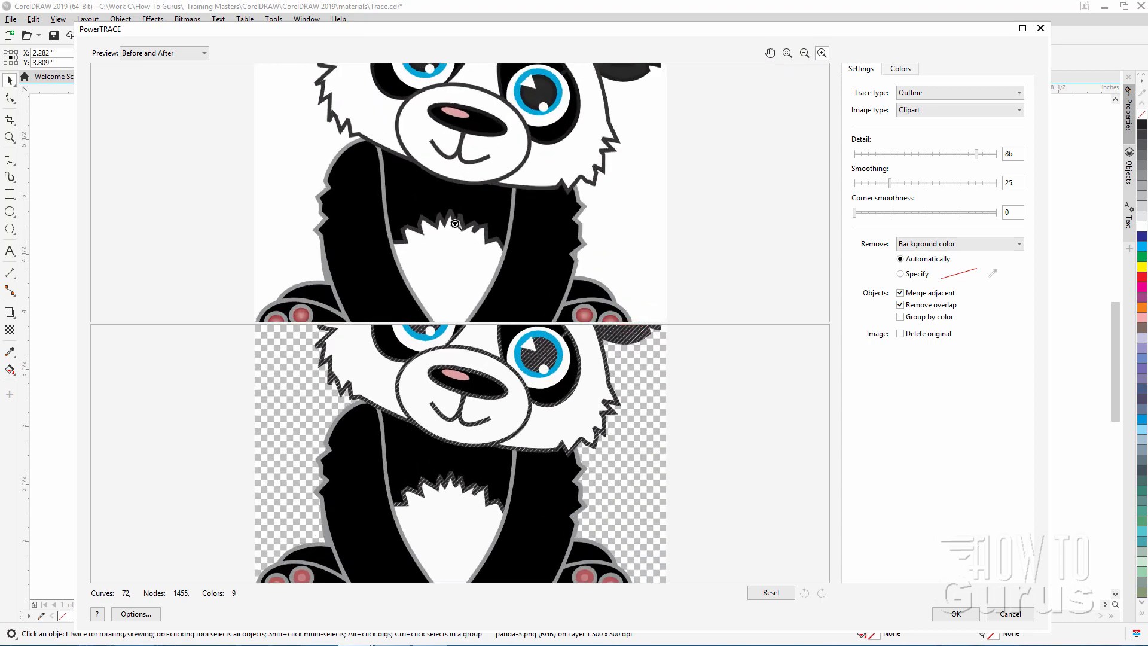
Inspect the panda's chest fur and arm outlines at higher magnification in the before and after previews.
{"action": "left_click", "coordinate": [456, 224]}
{"action": "left_click", "coordinate": [455, 224]}
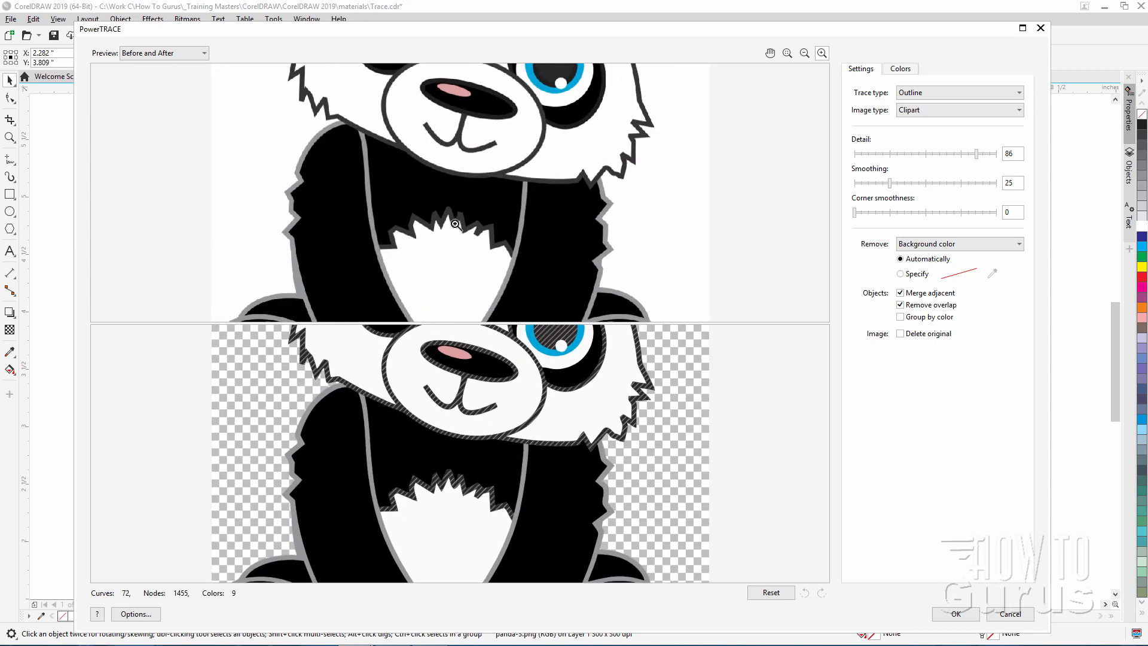
{"action": "left_click", "coordinate": [456, 224]}
{"action": "left_click", "coordinate": [465, 204]}
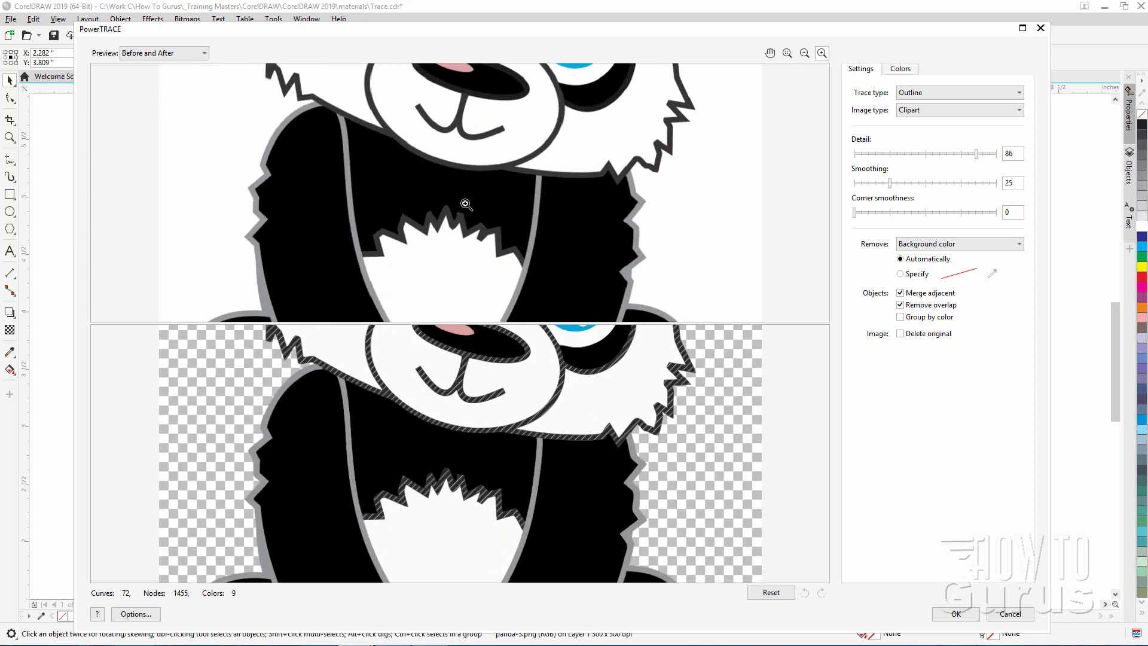
{"action": "left_click", "coordinate": [466, 204]}
{"action": "left_click", "coordinate": [466, 204]}
{"action": "left_click", "coordinate": [465, 204]}
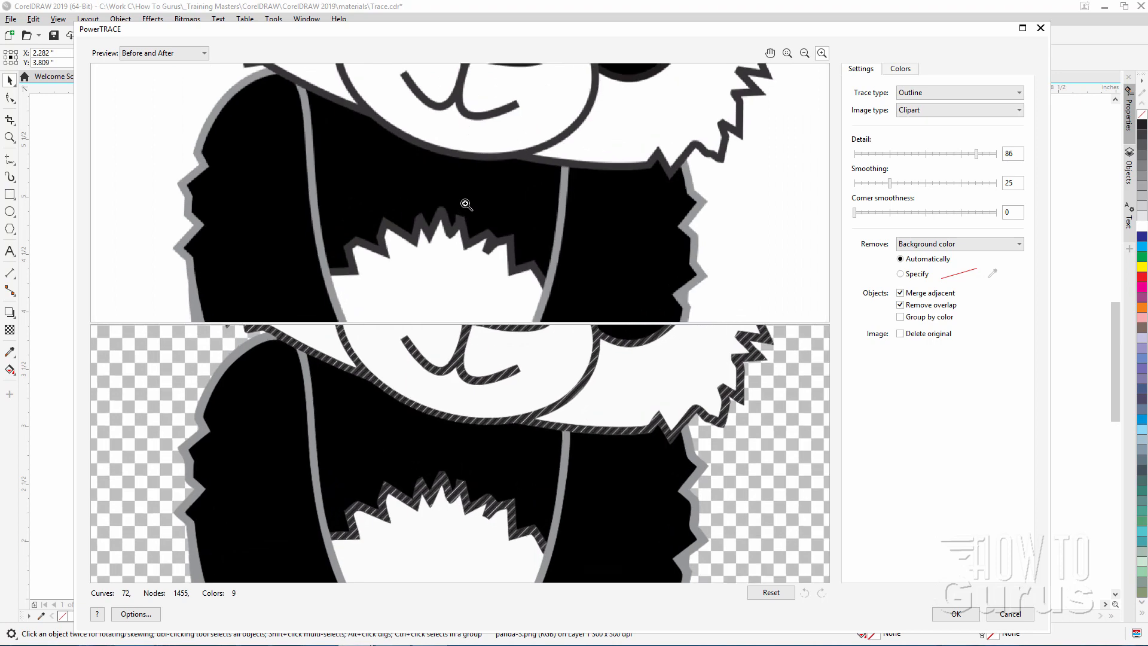
{"action": "left_click", "coordinate": [466, 204]}
{"action": "left_click", "coordinate": [466, 205]}
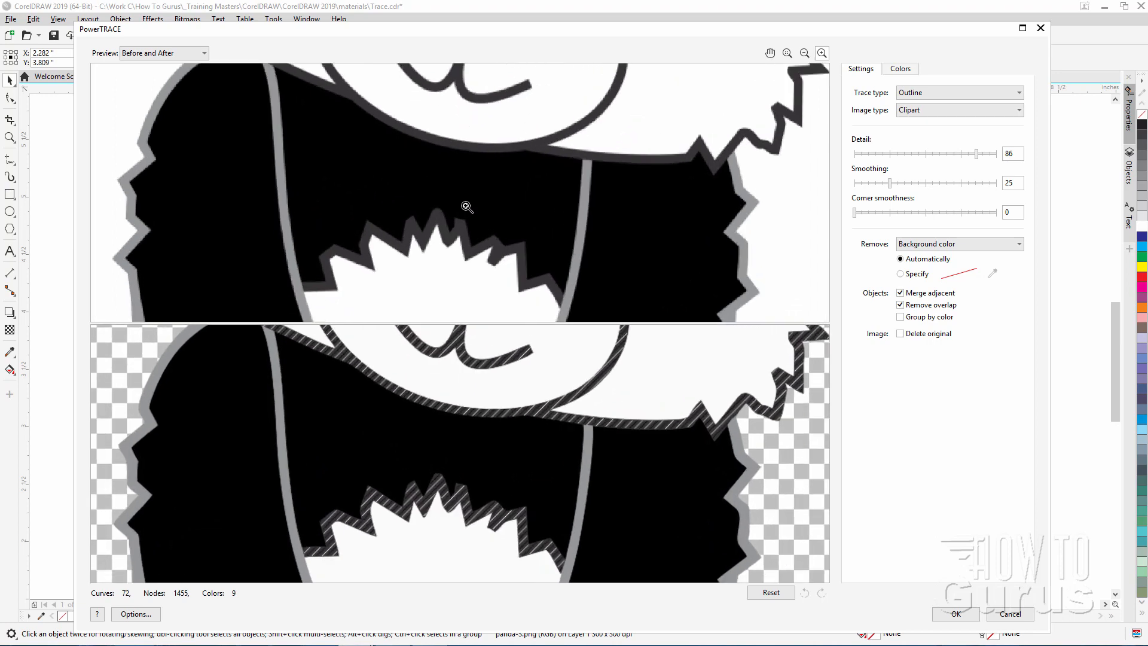
{"action": "left_click", "coordinate": [467, 207]}
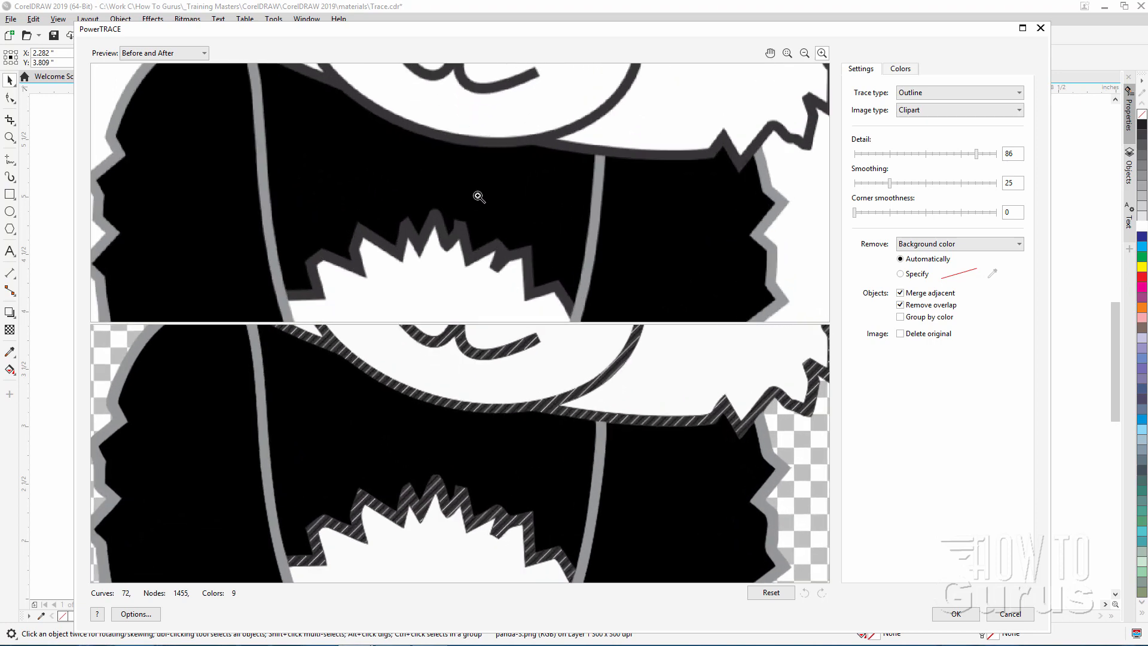
Bring the panda's muzzle into view and highlight the pink R221 G160 B160 entry among the trace colors.
{"action": "left_click", "coordinate": [771, 55]}
{"action": "left_click_drag", "start_coordinate": [520, 231], "coordinate": [479, 312]}
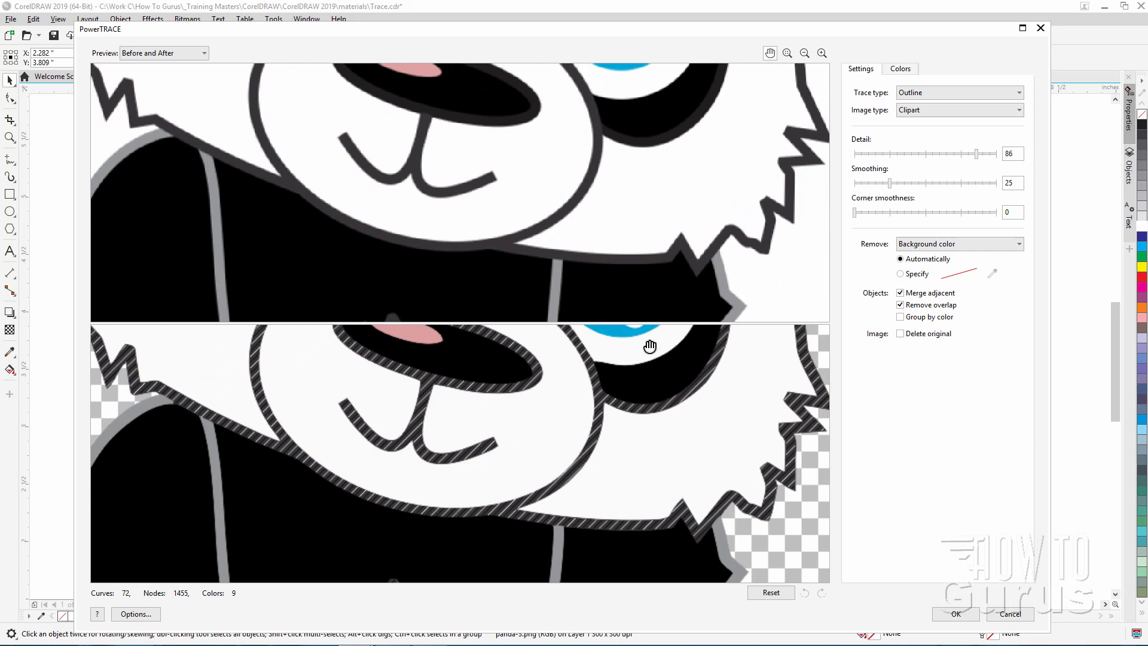
{"action": "left_click", "coordinate": [900, 69]}
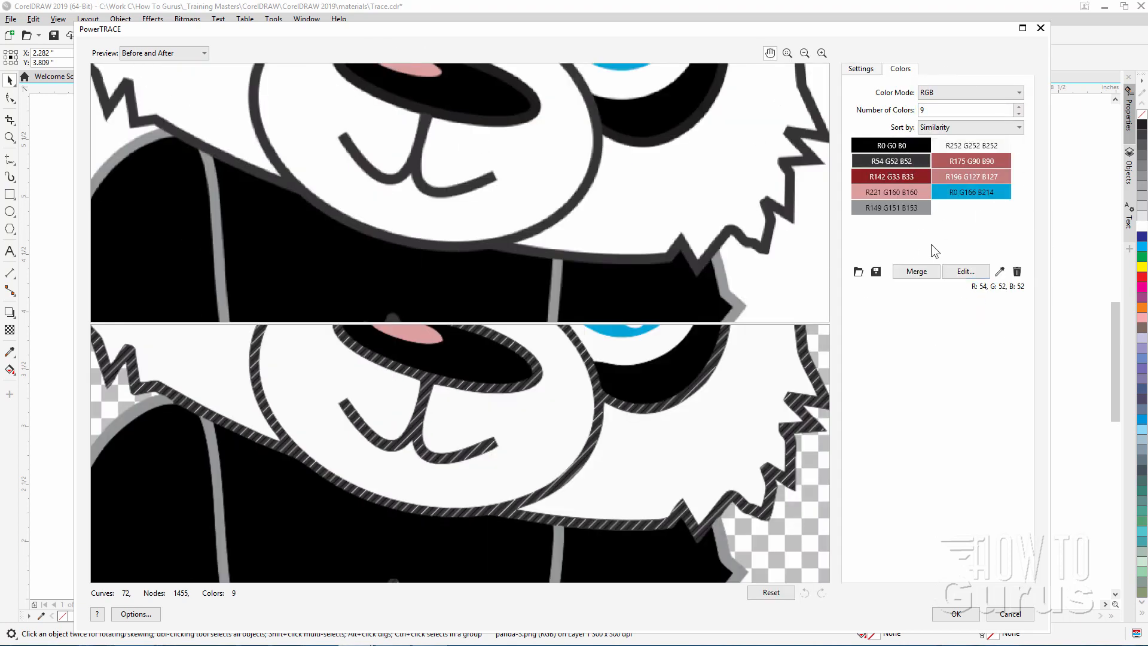
{"action": "left_click", "coordinate": [889, 190]}
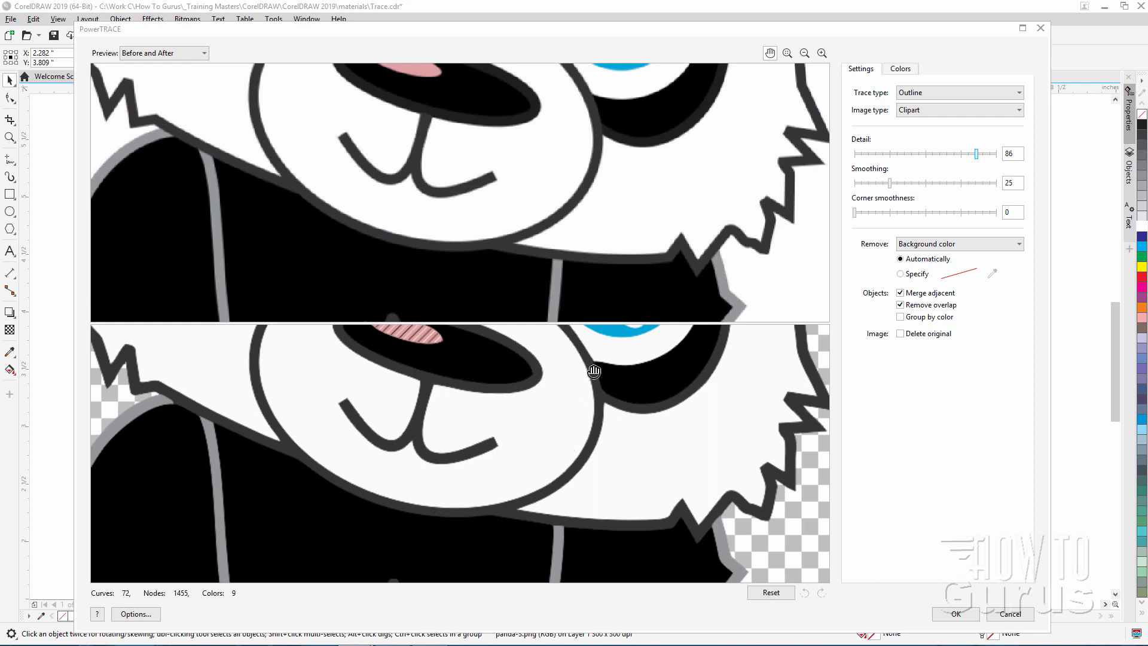
Compare the edges where the muzzle meets the eye patch up close in the original and traced previews.
{"action": "left_click", "coordinate": [822, 53]}
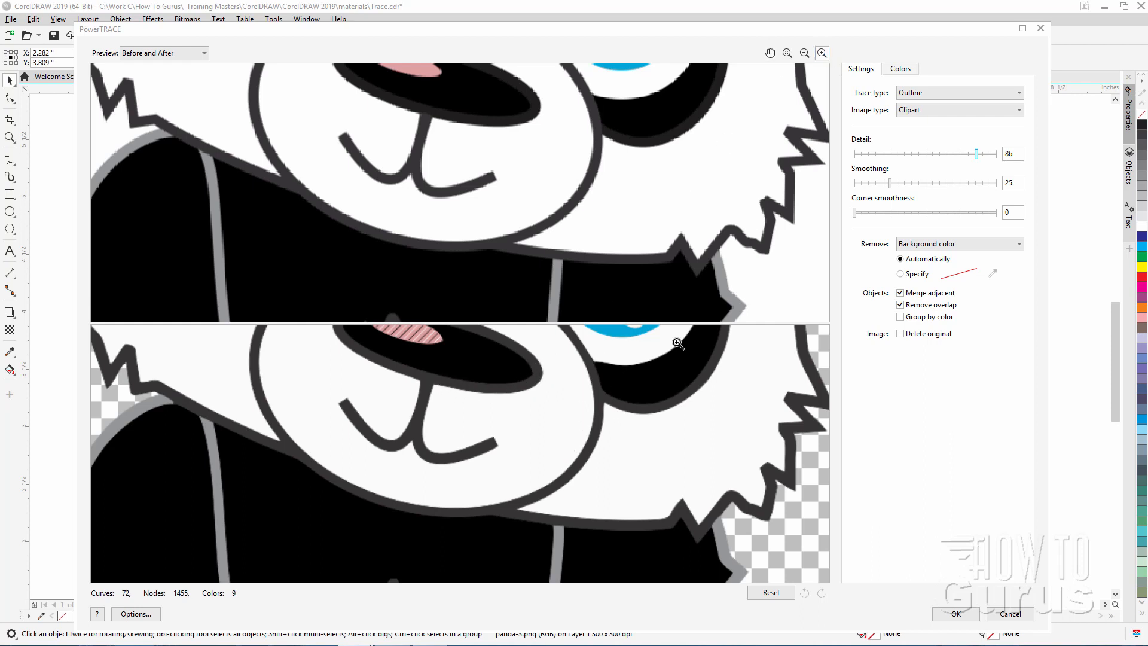
{"action": "left_click", "coordinate": [606, 412]}
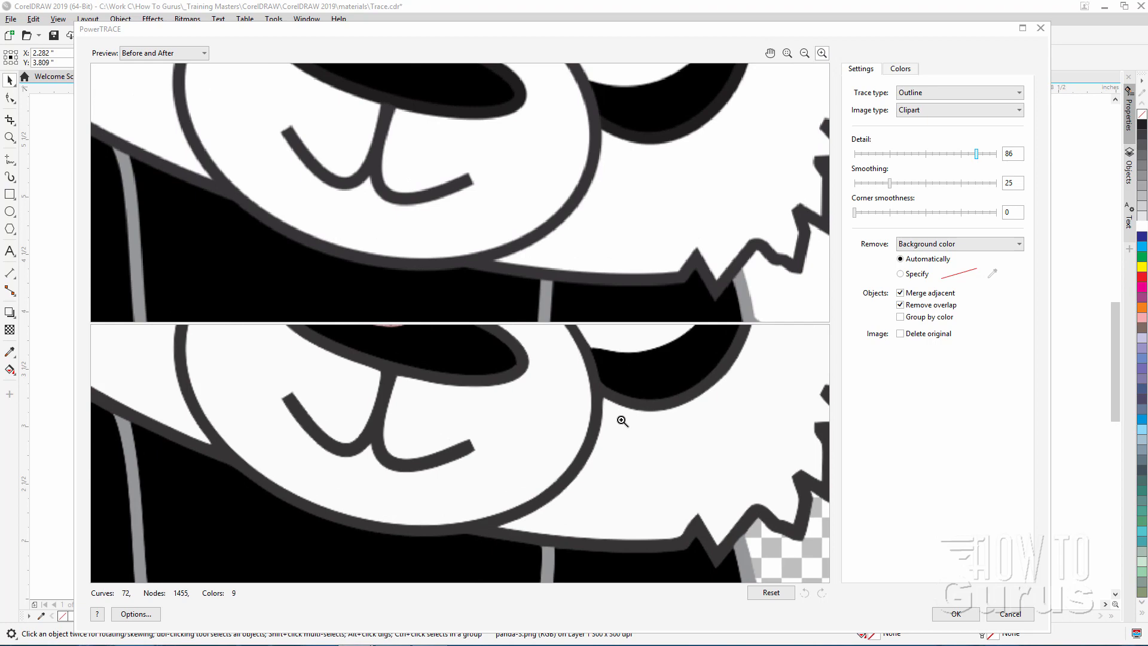
{"action": "left_click", "coordinate": [622, 421]}
{"action": "left_click", "coordinate": [615, 411]}
{"action": "left_click", "coordinate": [610, 413]}
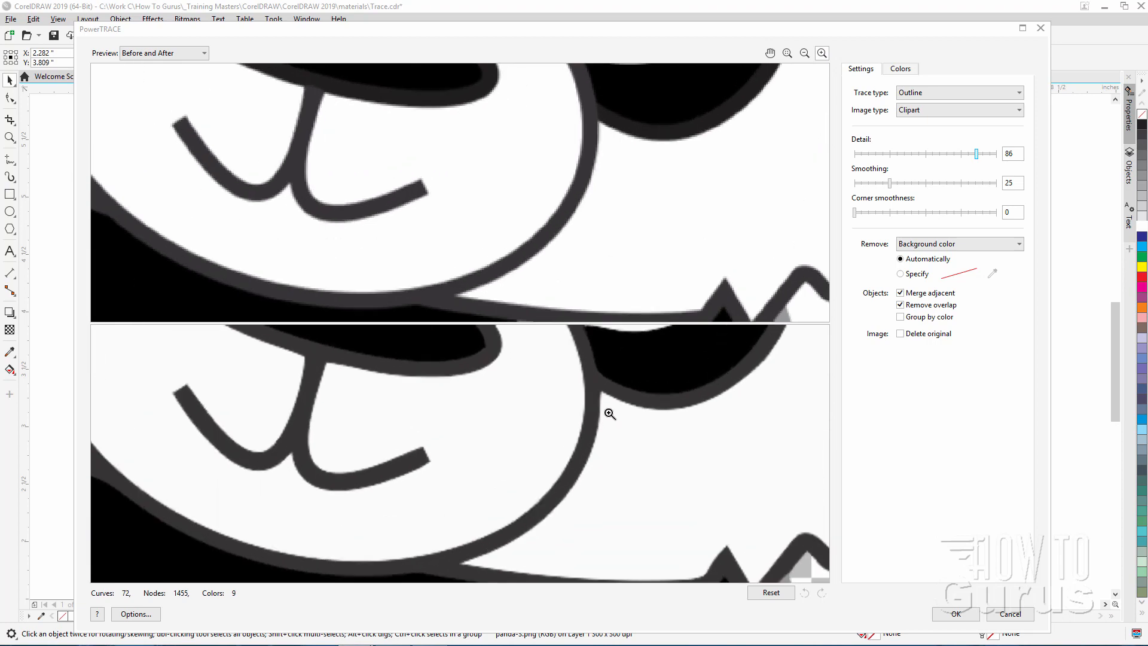
{"action": "left_click", "coordinate": [610, 413]}
{"action": "left_click", "coordinate": [610, 414]}
{"action": "left_click", "coordinate": [610, 413]}
{"action": "left_click", "coordinate": [610, 413]}
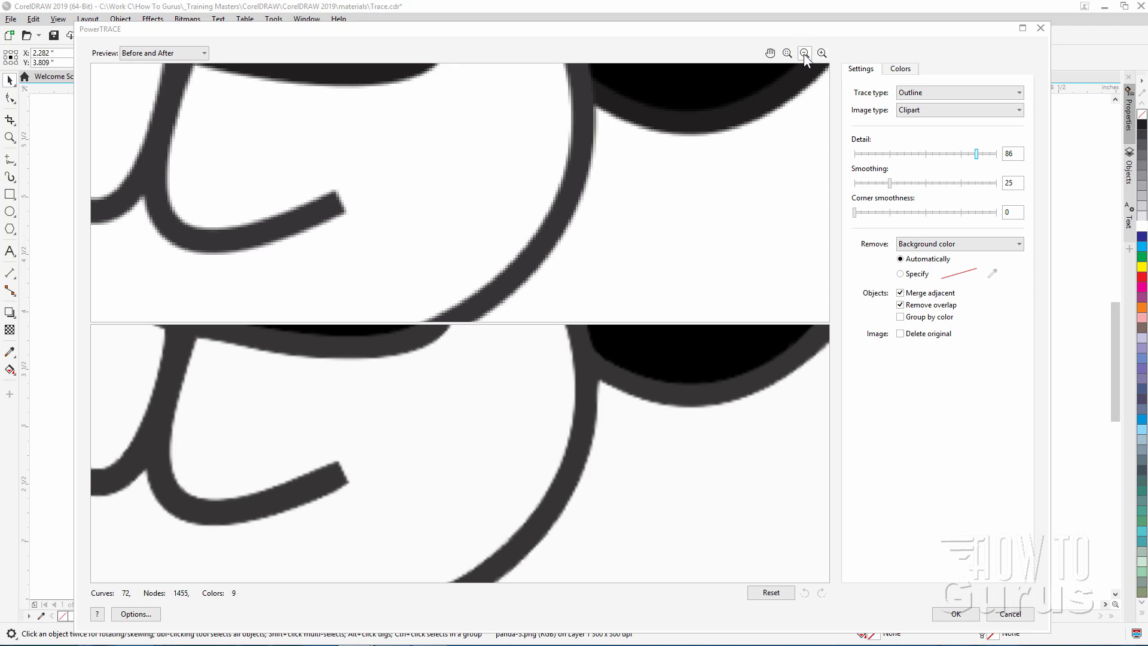
Compare the panda's whole face and upper body in the before and after previews at reduced magnification.
{"action": "left_click", "coordinate": [555, 225]}
{"action": "left_click", "coordinate": [555, 225]}
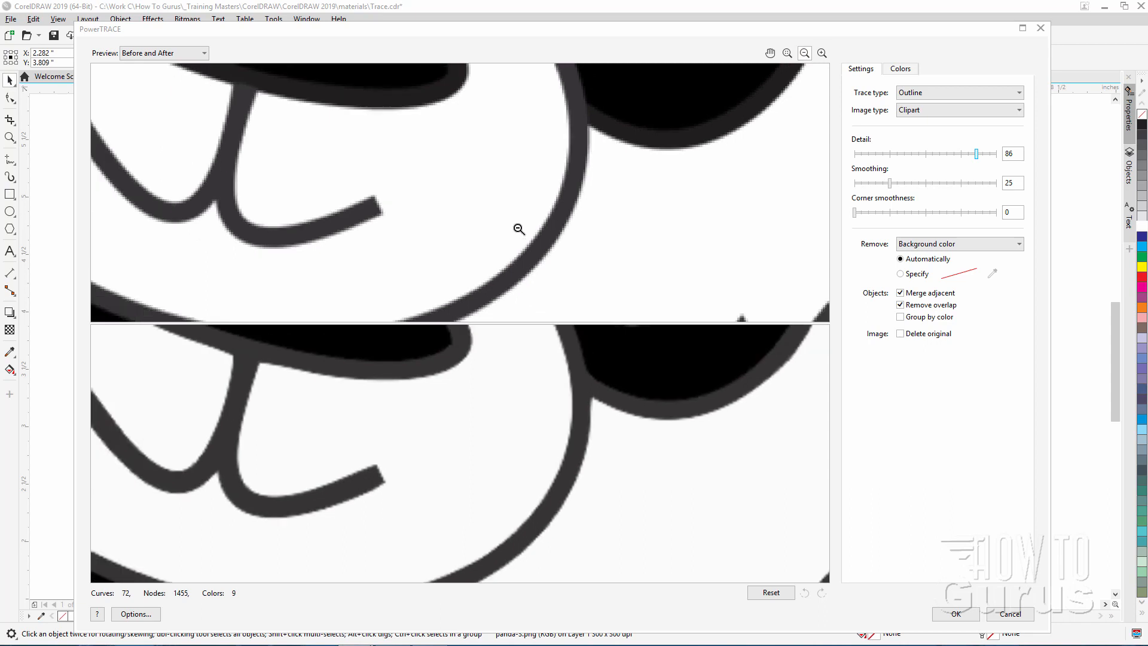
{"action": "left_click", "coordinate": [518, 228]}
{"action": "left_click", "coordinate": [518, 229]}
{"action": "left_click", "coordinate": [518, 229]}
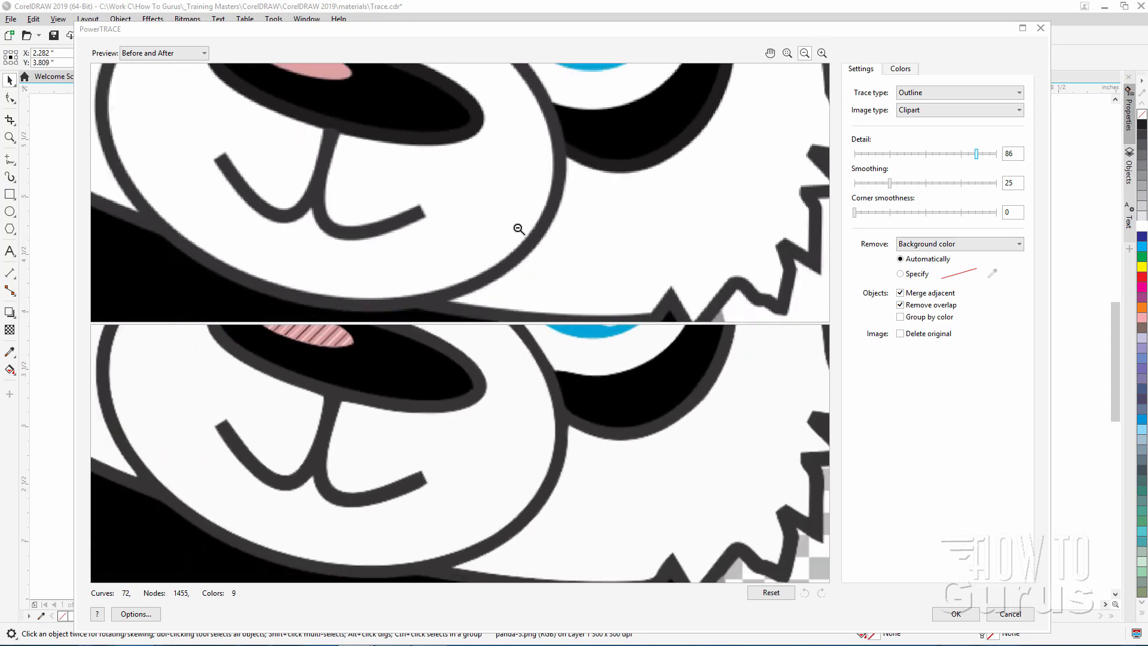
{"action": "left_click", "coordinate": [519, 229]}
{"action": "left_click", "coordinate": [467, 224]}
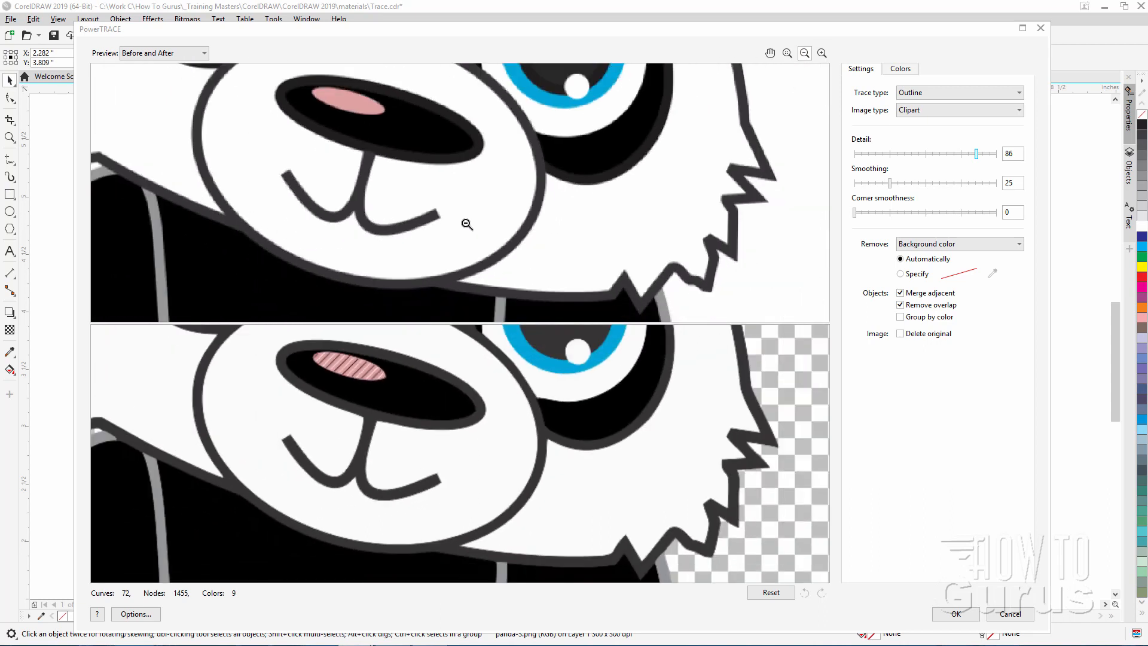
{"action": "left_click", "coordinate": [466, 224]}
{"action": "left_click", "coordinate": [467, 224]}
{"action": "left_click", "coordinate": [416, 220]}
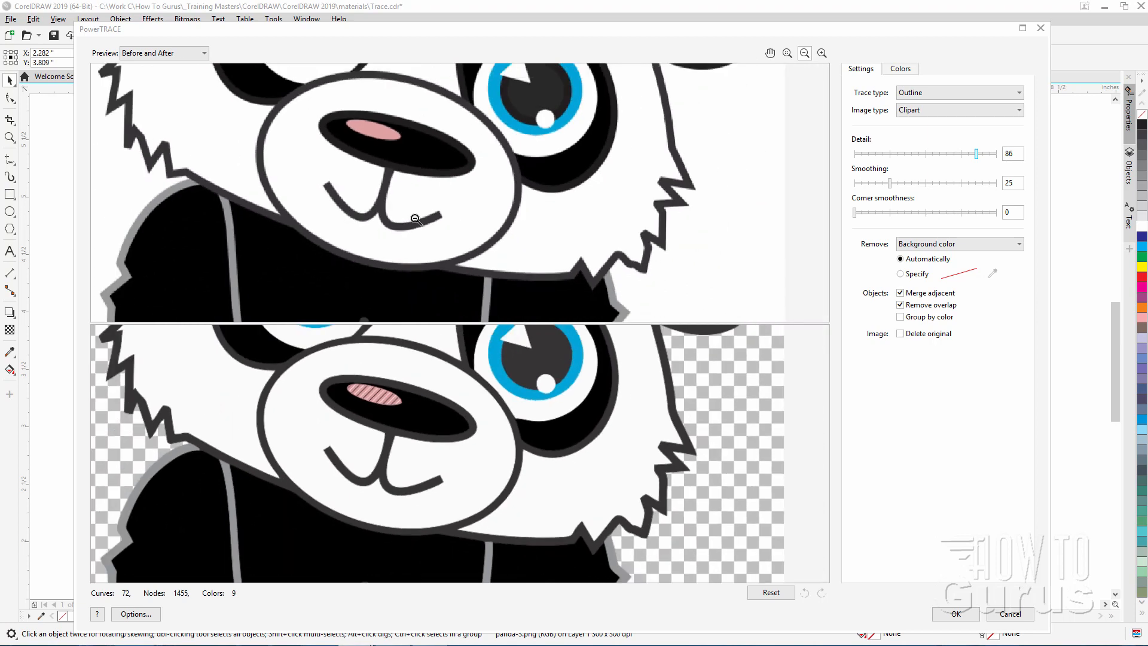
{"action": "left_click", "coordinate": [403, 216]}
{"action": "left_click", "coordinate": [402, 216]}
{"action": "left_click", "coordinate": [402, 216]}
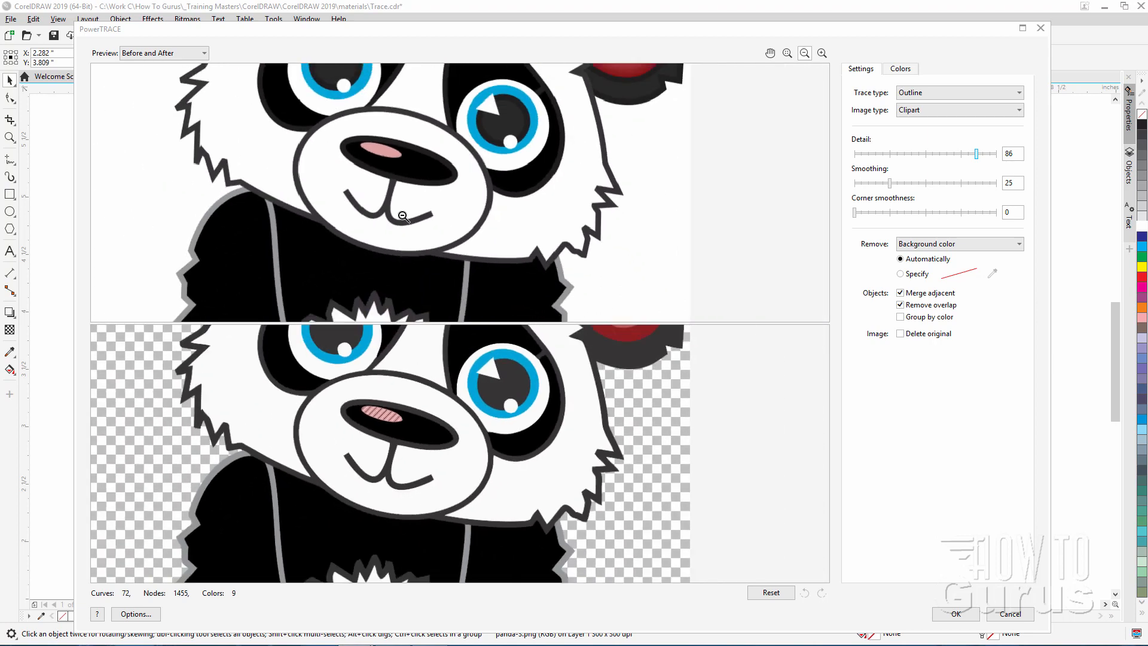
{"action": "left_click", "coordinate": [402, 216]}
{"action": "left_click", "coordinate": [402, 216]}
{"action": "left_click", "coordinate": [403, 217]}
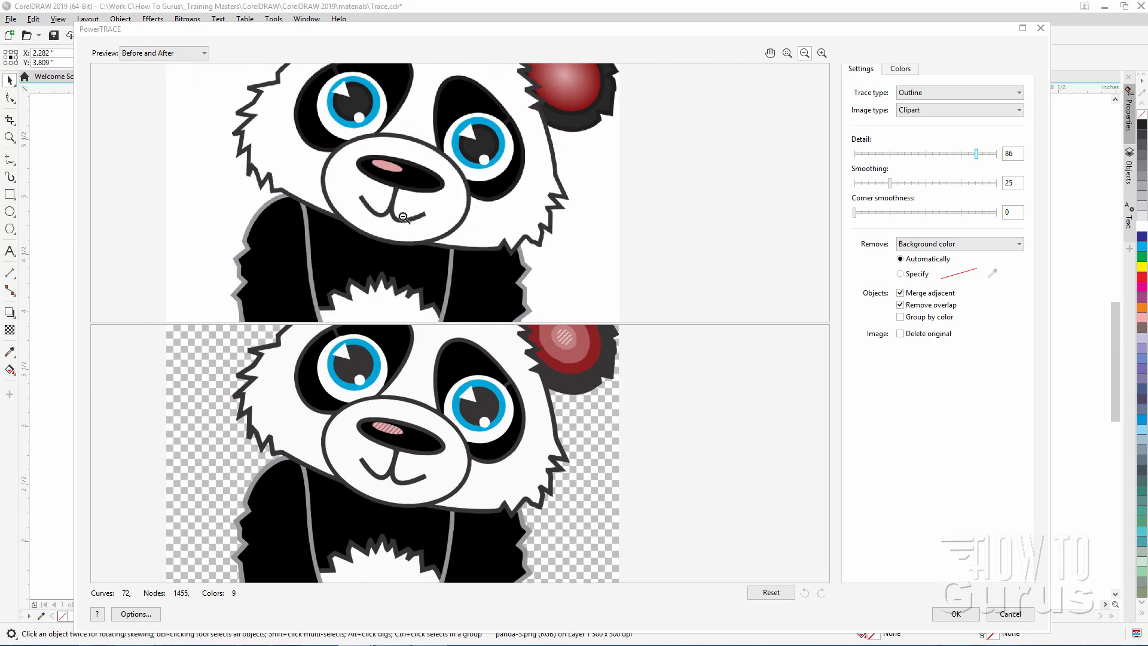
{"action": "left_click", "coordinate": [403, 217]}
{"action": "left_click", "coordinate": [403, 217]}
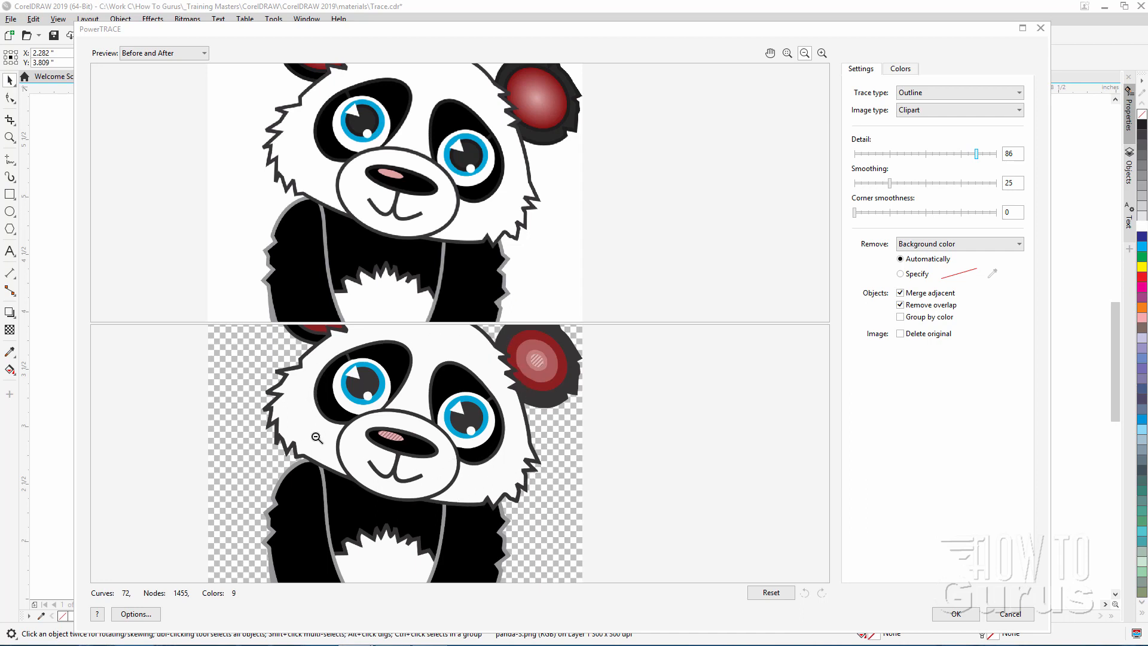
{"action": "left_click", "coordinate": [545, 366]}
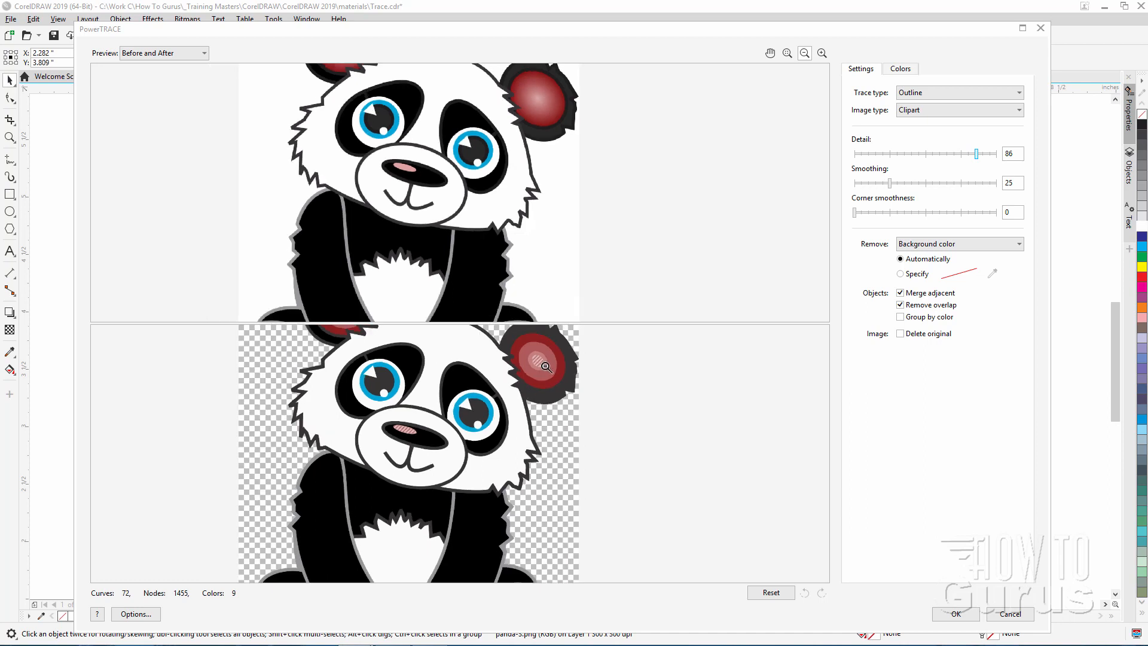
Examine how the red gradient inside the panda's ears is traced and review the trace's color list.
{"action": "left_click", "coordinate": [822, 52]}
{"action": "left_click", "coordinate": [540, 362]}
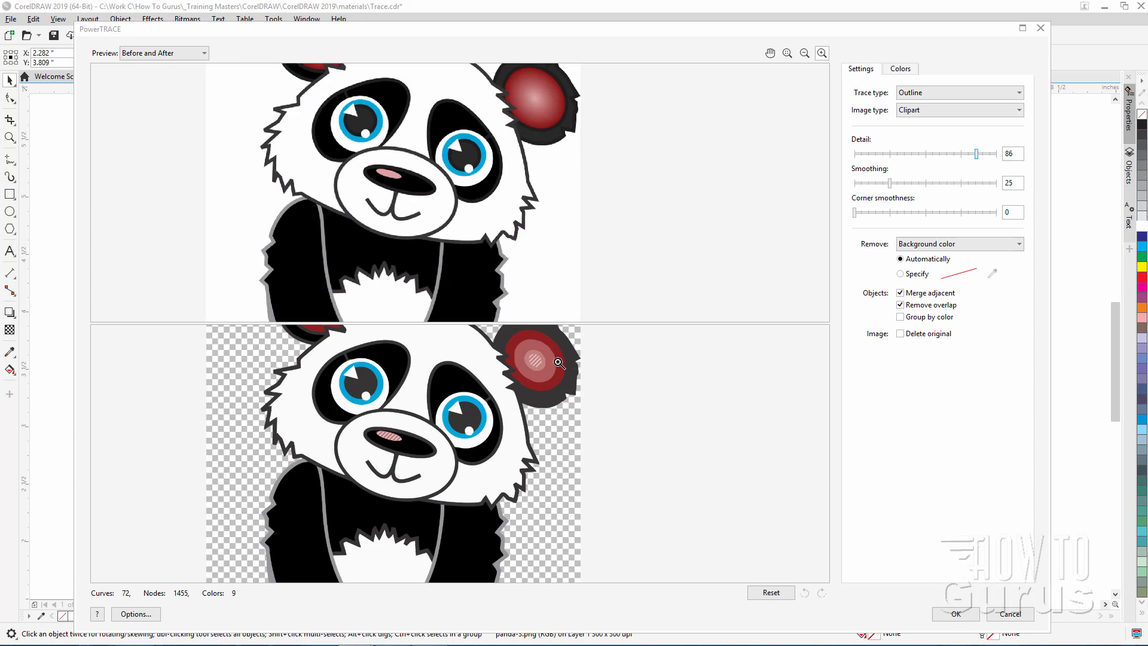
{"action": "left_click", "coordinate": [542, 362]}
{"action": "left_click", "coordinate": [542, 363]}
{"action": "left_click", "coordinate": [536, 365]}
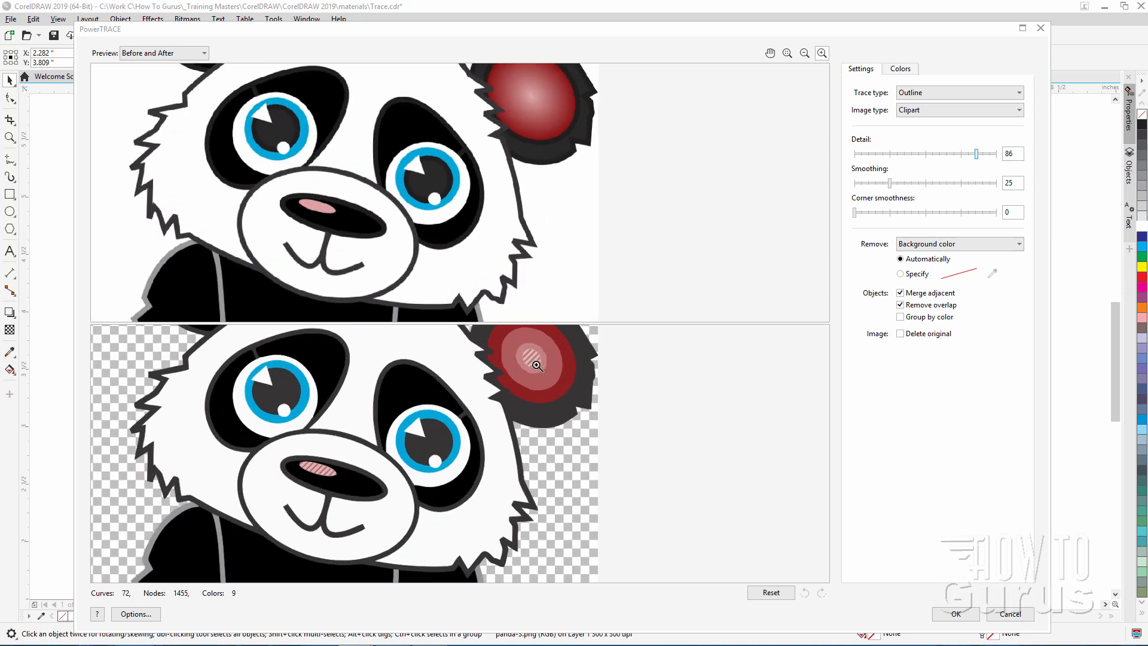
{"action": "left_click", "coordinate": [535, 363]}
{"action": "left_click", "coordinate": [535, 363]}
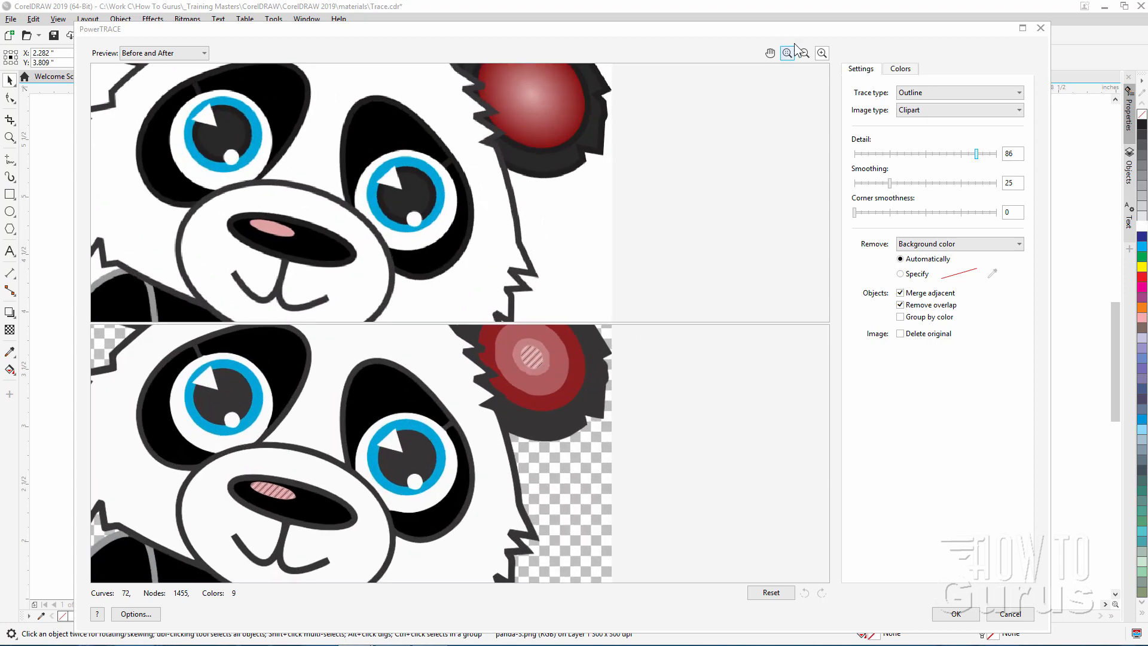
{"action": "left_click", "coordinate": [770, 53]}
{"action": "left_click_drag", "start_coordinate": [578, 383], "coordinate": [592, 470]}
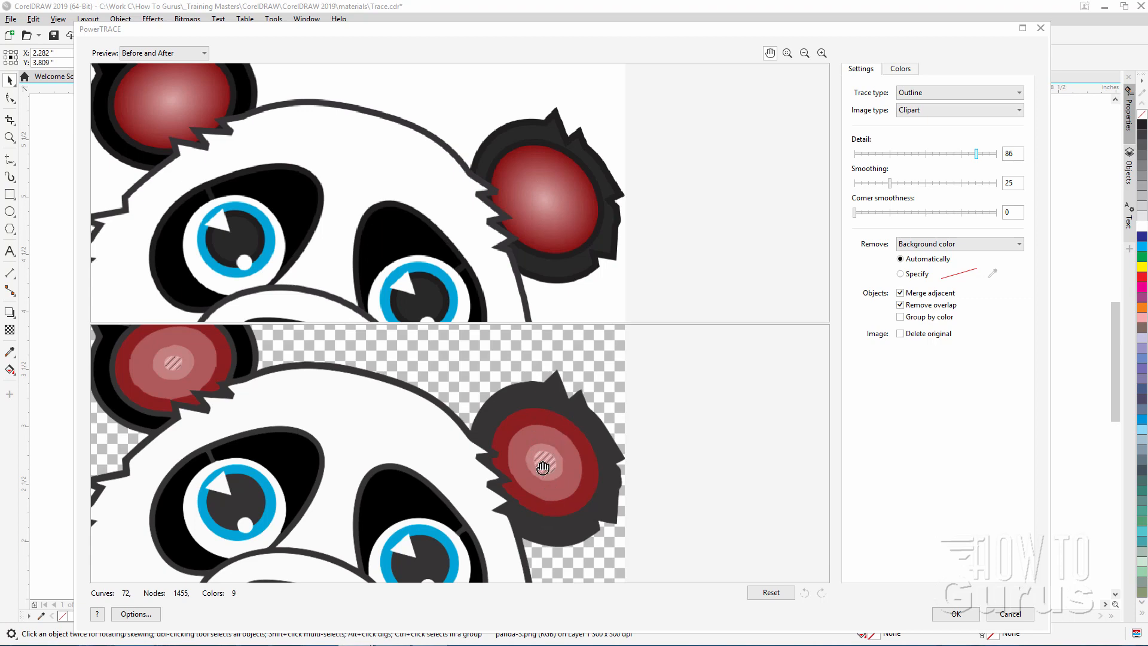
{"action": "left_click", "coordinate": [903, 70]}
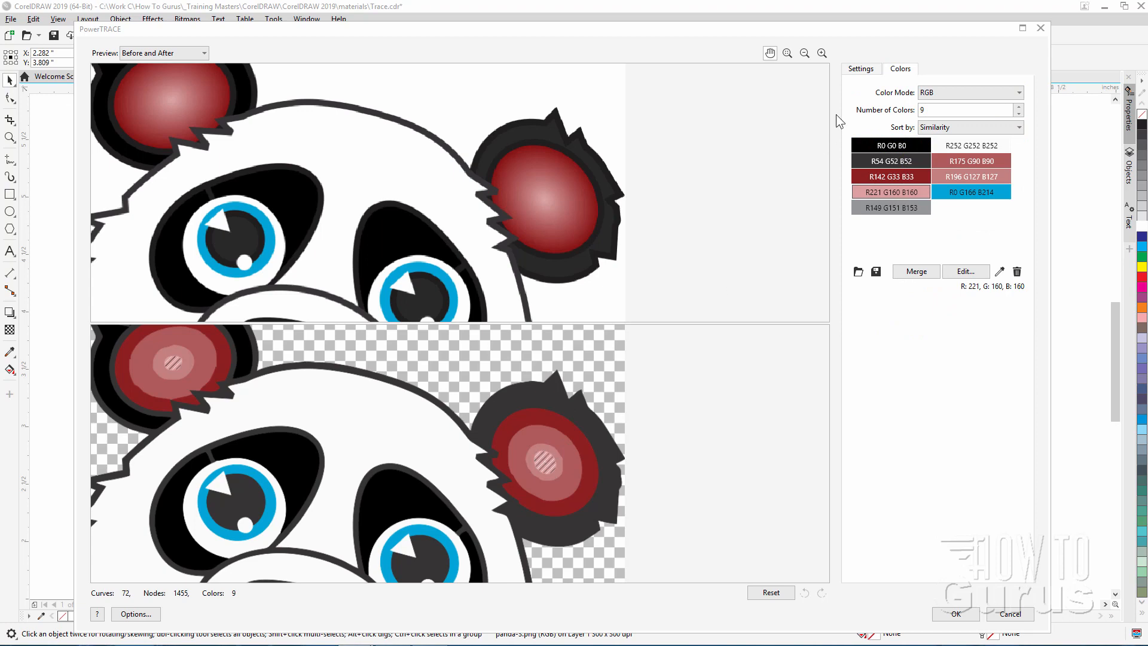
{"action": "left_click", "coordinate": [859, 71]}
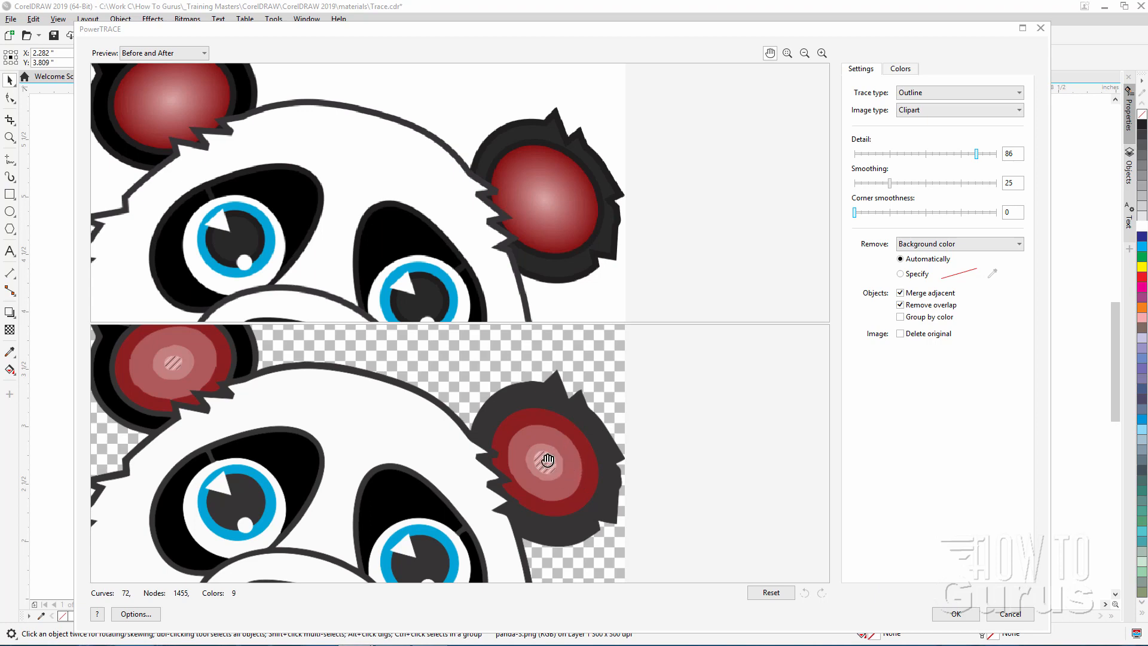
Compare the panda's chest, face and paws between the original bitmap and the trace.
{"action": "left_click_drag", "start_coordinate": [508, 524], "coordinate": [553, 285]}
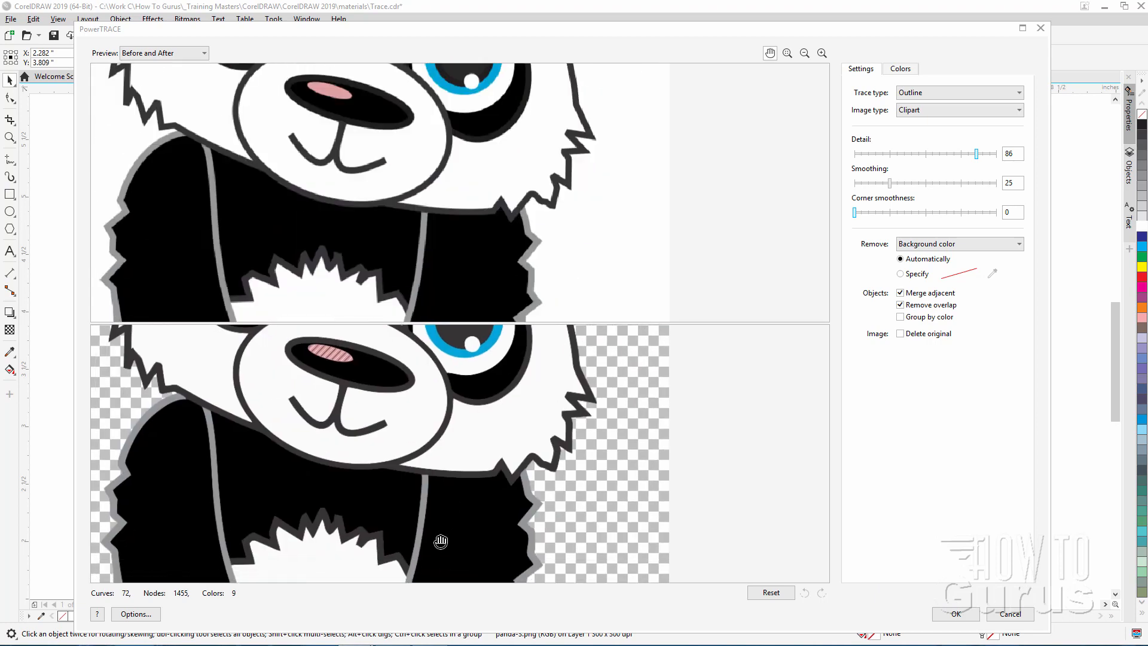
{"action": "left_click_drag", "start_coordinate": [442, 542], "coordinate": [447, 516]}
{"action": "left_click_drag", "start_coordinate": [664, 393], "coordinate": [627, 517]}
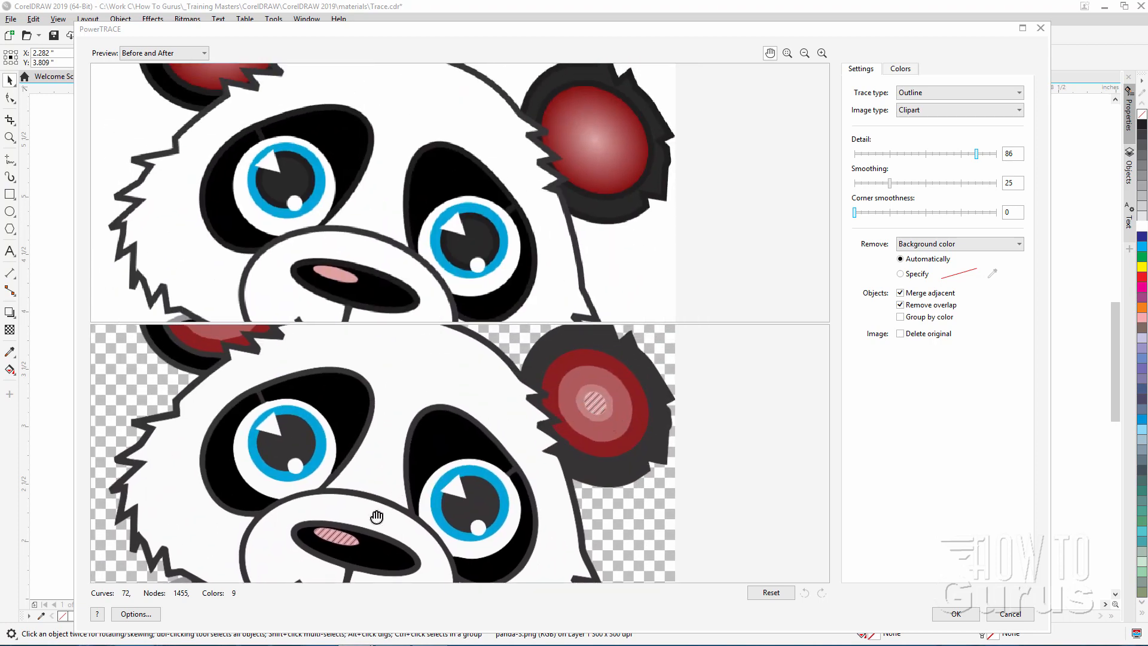
{"action": "left_click_drag", "start_coordinate": [484, 540], "coordinate": [505, 403]}
{"action": "left_click_drag", "start_coordinate": [488, 568], "coordinate": [518, 396]}
{"action": "left_click_drag", "start_coordinate": [495, 504], "coordinate": [492, 436]}
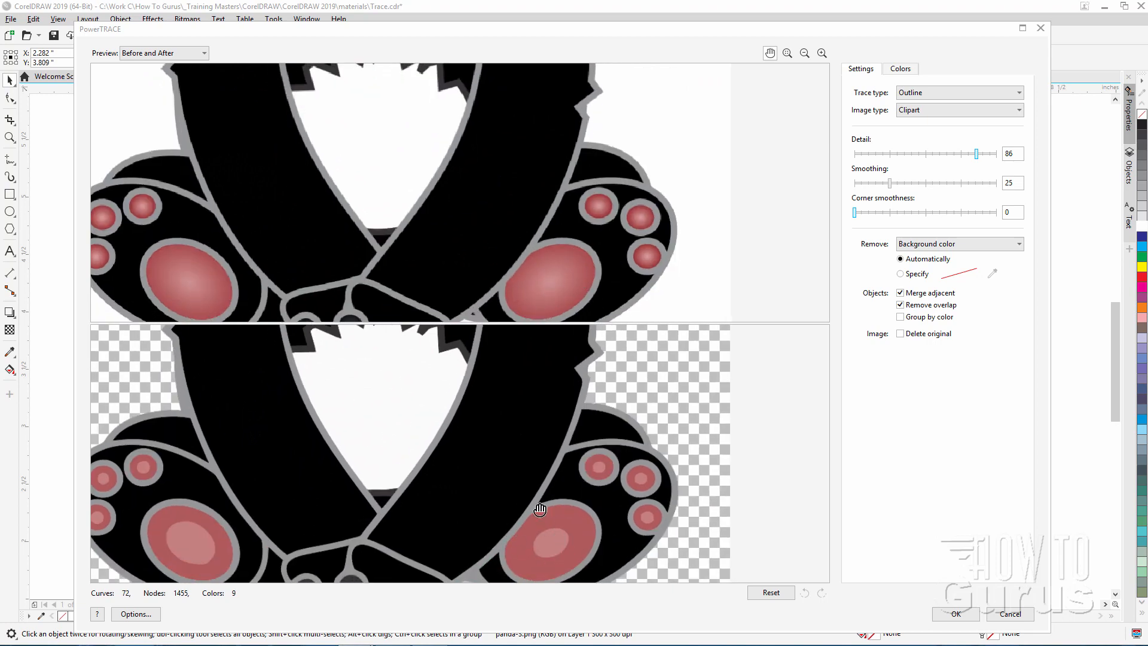
{"action": "left_click_drag", "start_coordinate": [545, 383], "coordinate": [514, 456]}
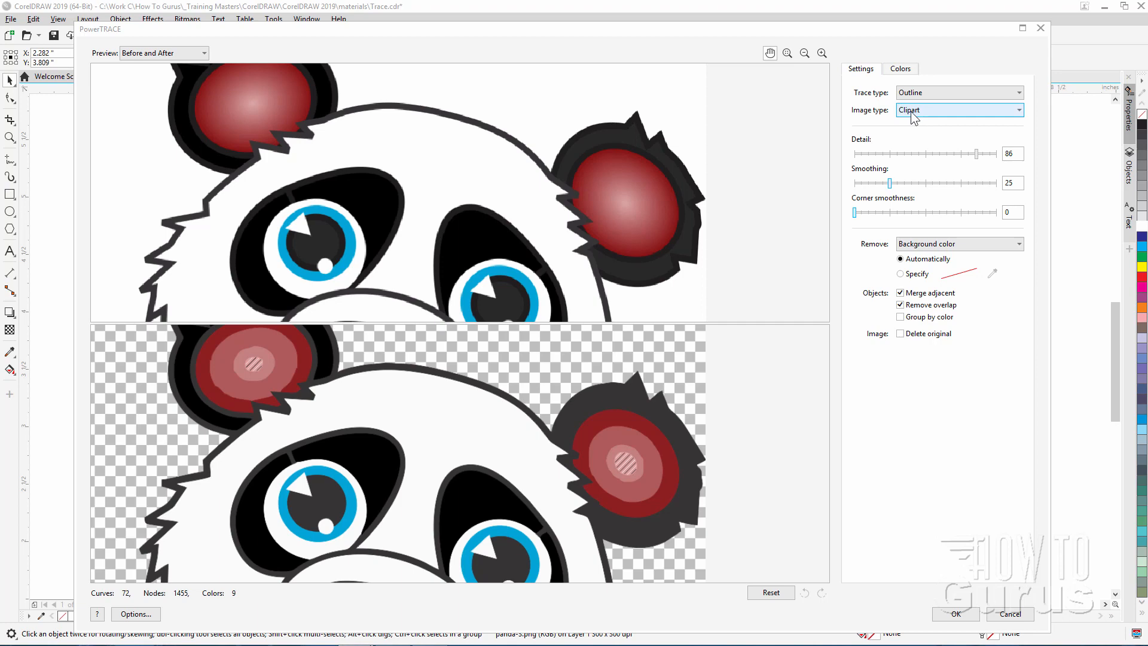
Check the trace's color settings and change its image type to Line art.
{"action": "left_click", "coordinate": [900, 69]}
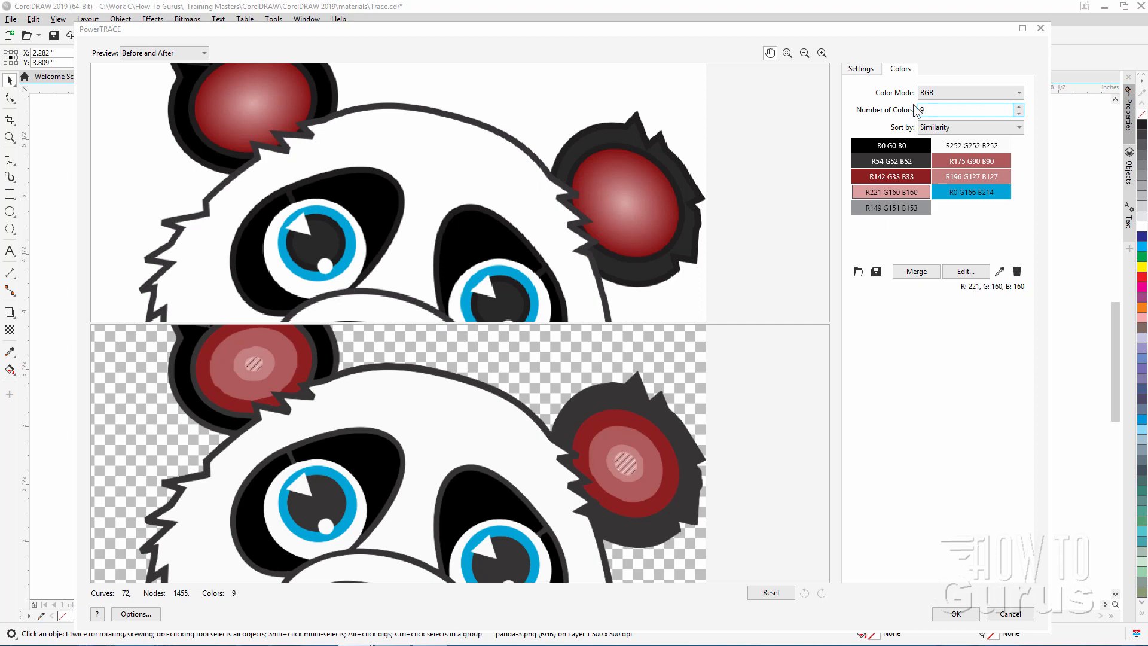
{"action": "left_click", "coordinate": [862, 70]}
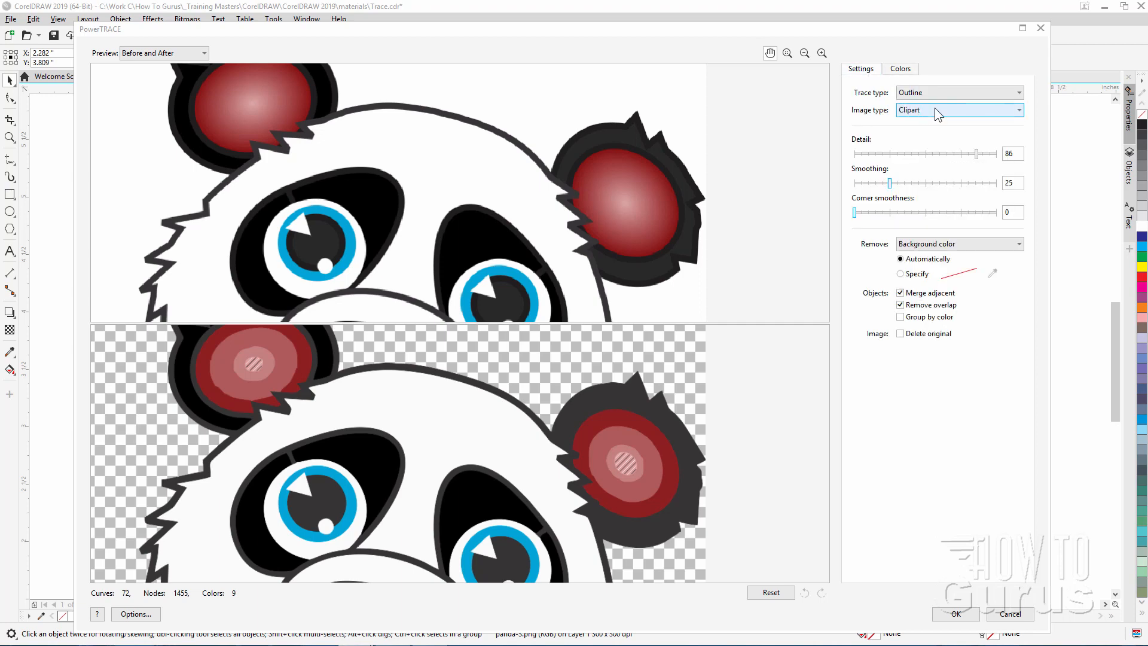
{"action": "left_click", "coordinate": [932, 110]}
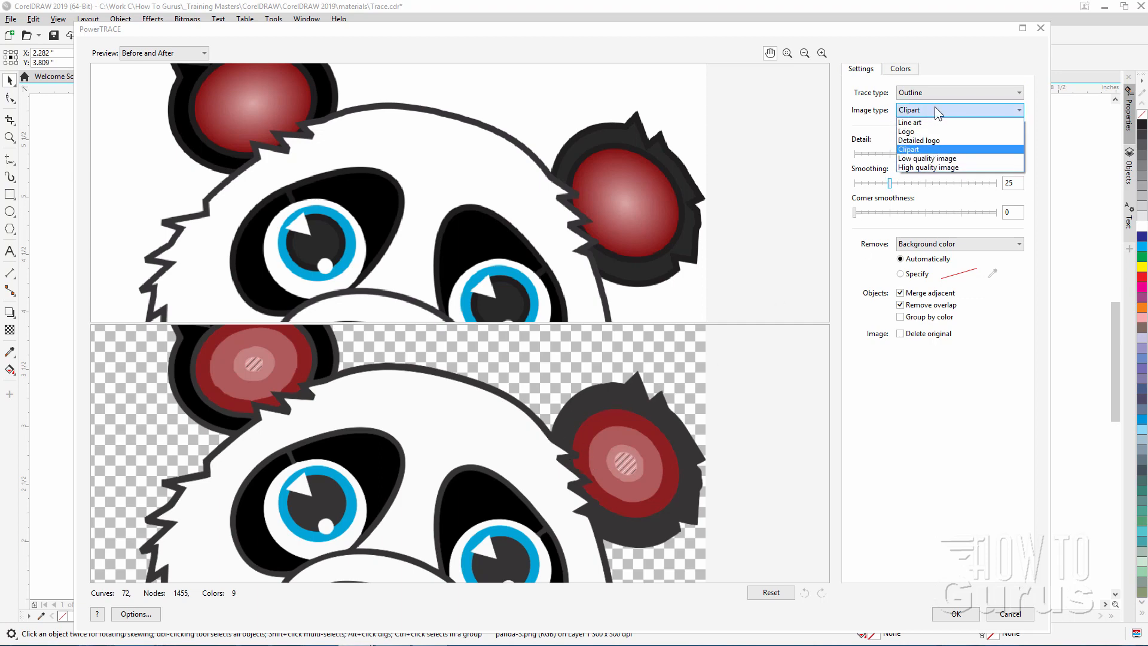
{"action": "left_click", "coordinate": [945, 122]}
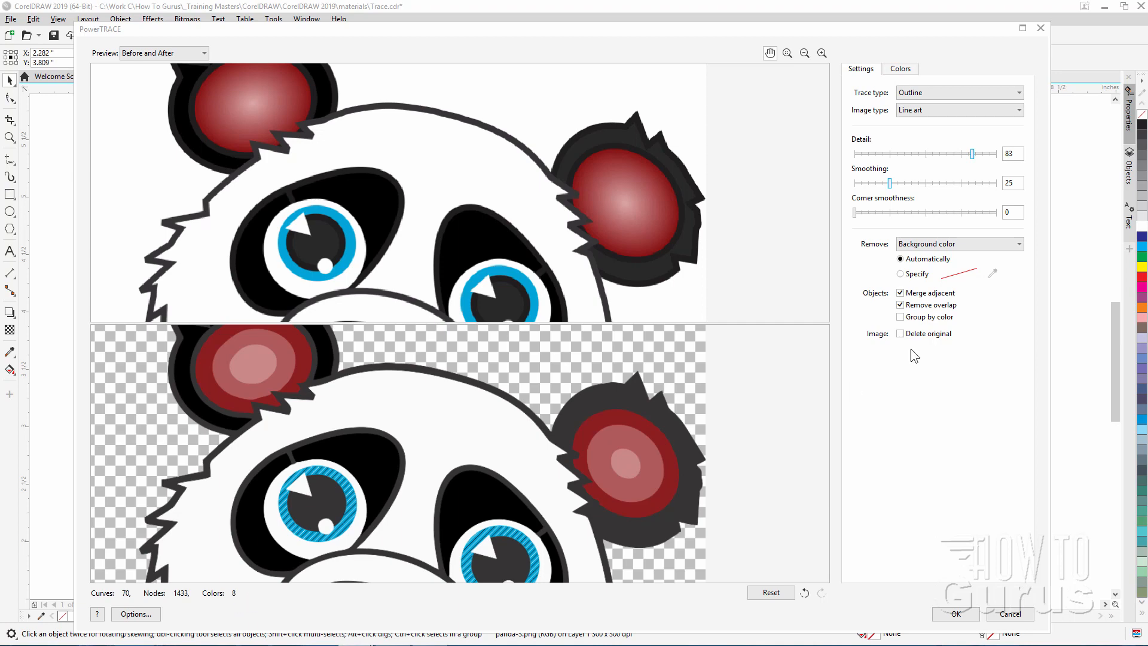
Try the Logo image type for the panda trace and check the resulting color list.
{"action": "left_click", "coordinate": [931, 109]}
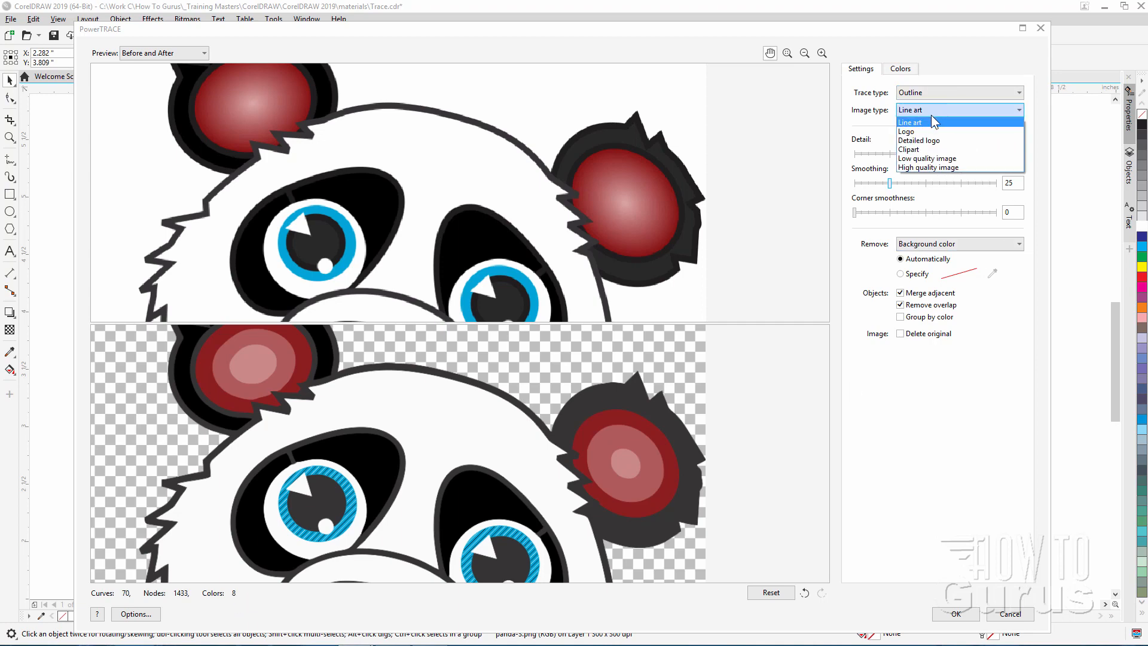
{"action": "left_click", "coordinate": [929, 128]}
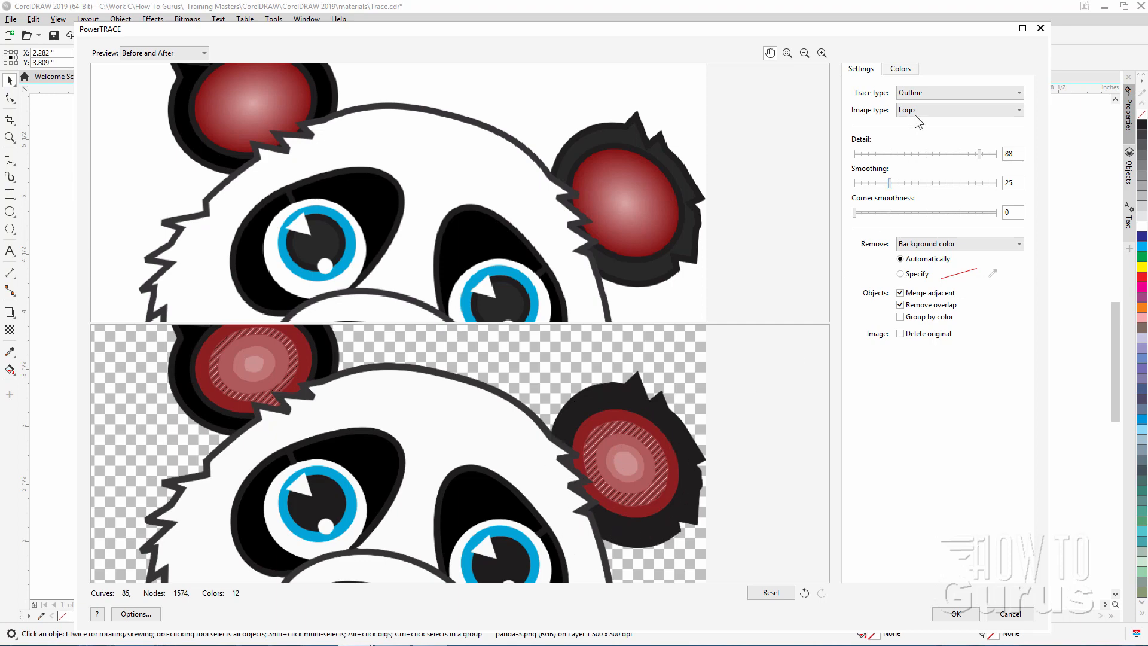
{"action": "left_click", "coordinate": [899, 69]}
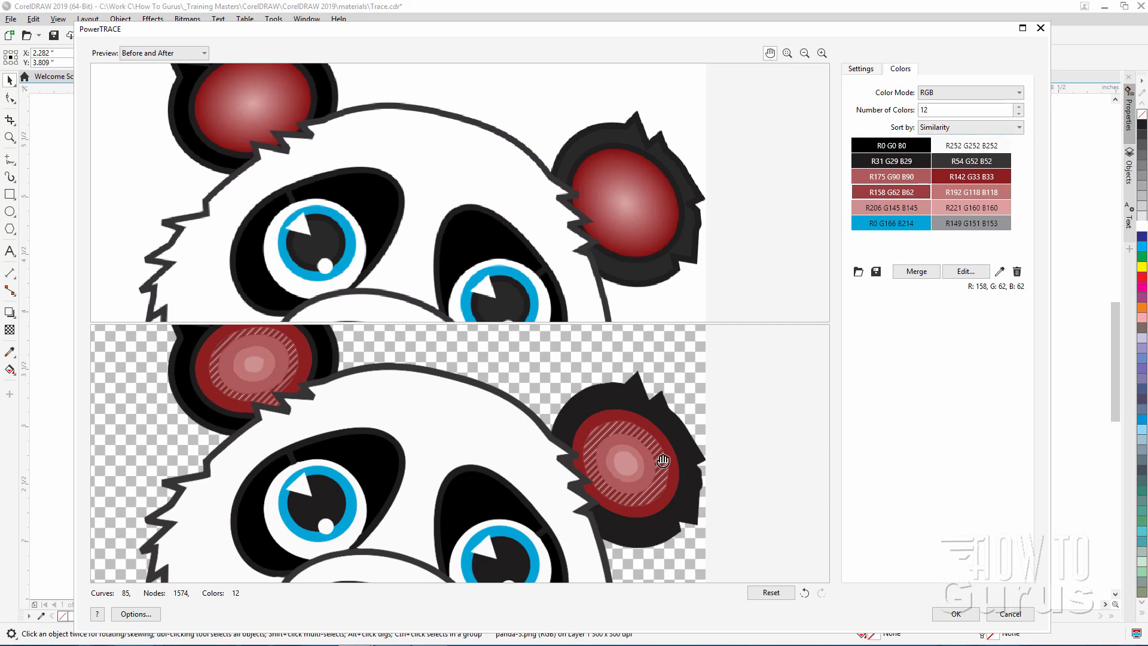
Try the Detailed logo image type and review the colors it produces in the trace.
{"action": "left_click", "coordinate": [865, 70]}
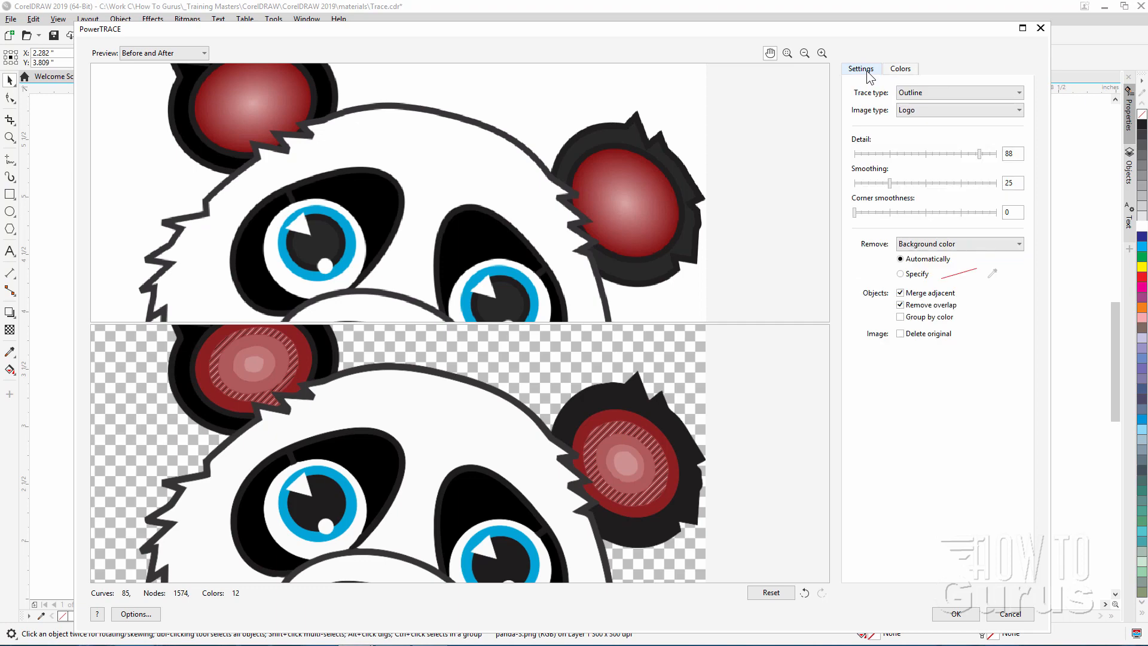
{"action": "left_click", "coordinate": [920, 111]}
{"action": "left_click", "coordinate": [928, 143]}
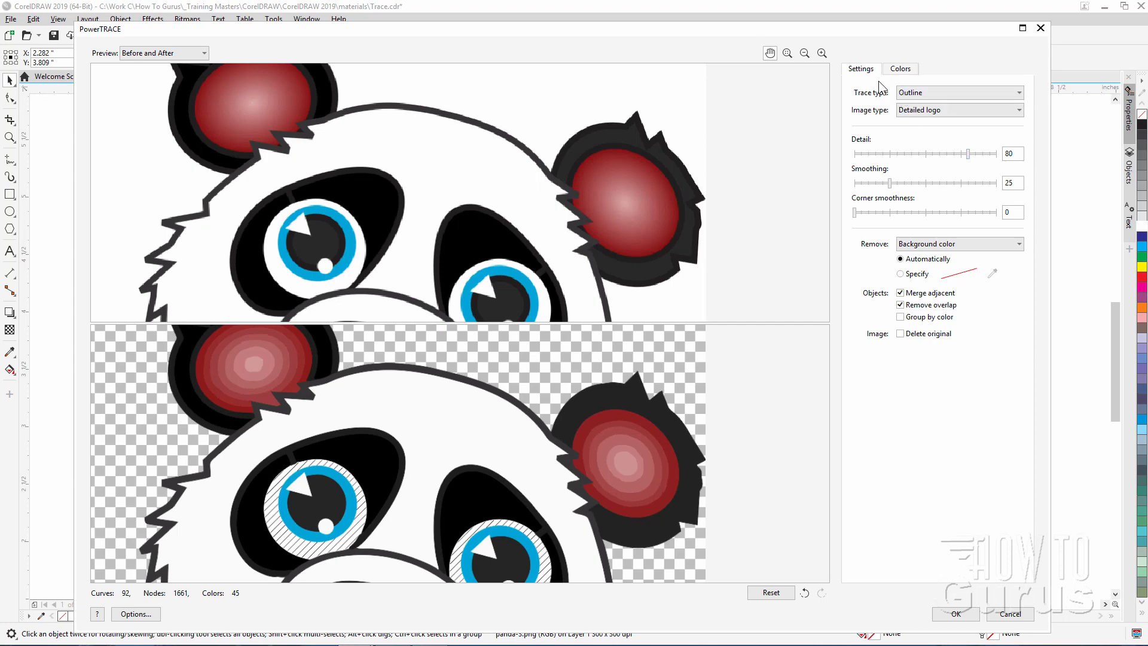
{"action": "left_click", "coordinate": [909, 74]}
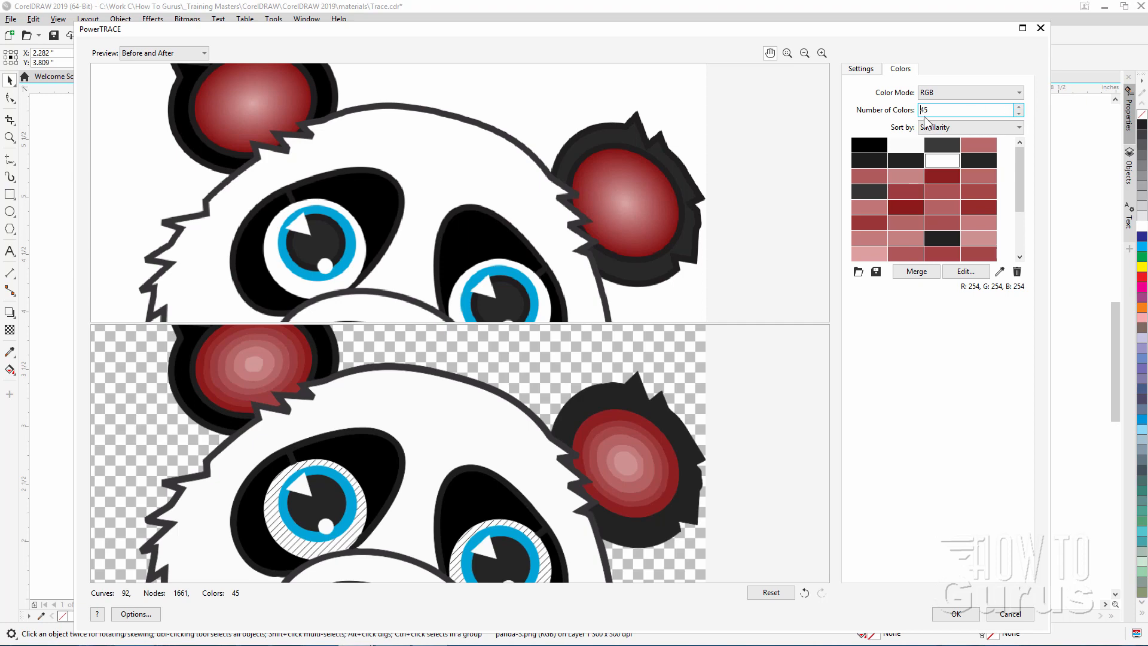
Try the Low quality image type and review the trace's color list.
{"action": "left_click", "coordinate": [868, 70]}
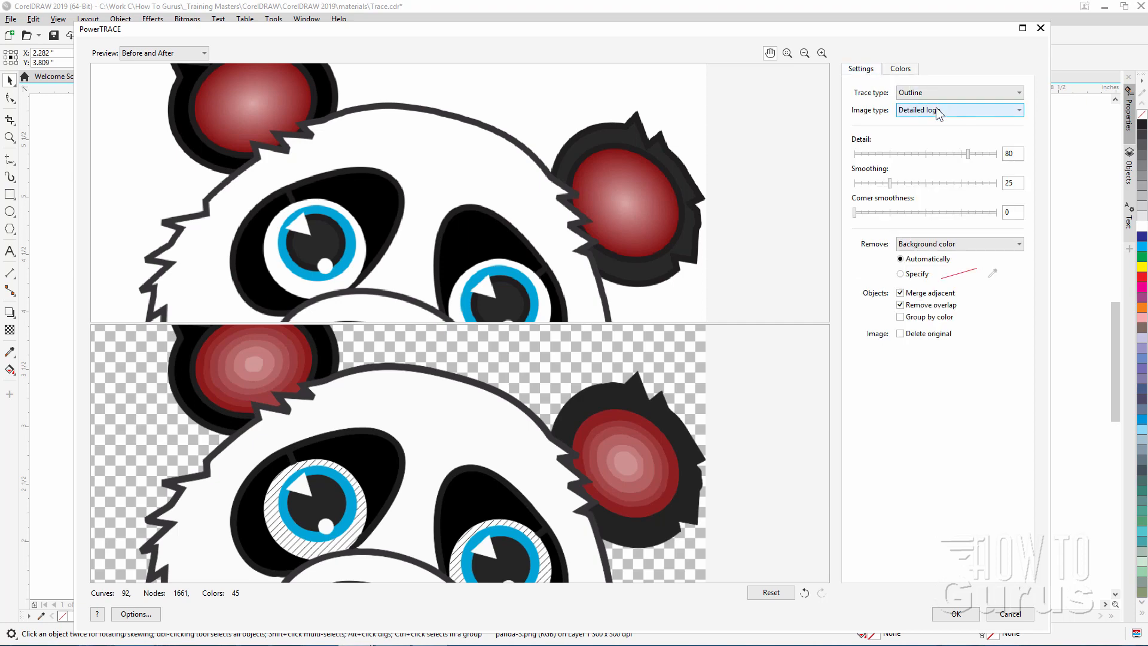
{"action": "left_click", "coordinate": [943, 108]}
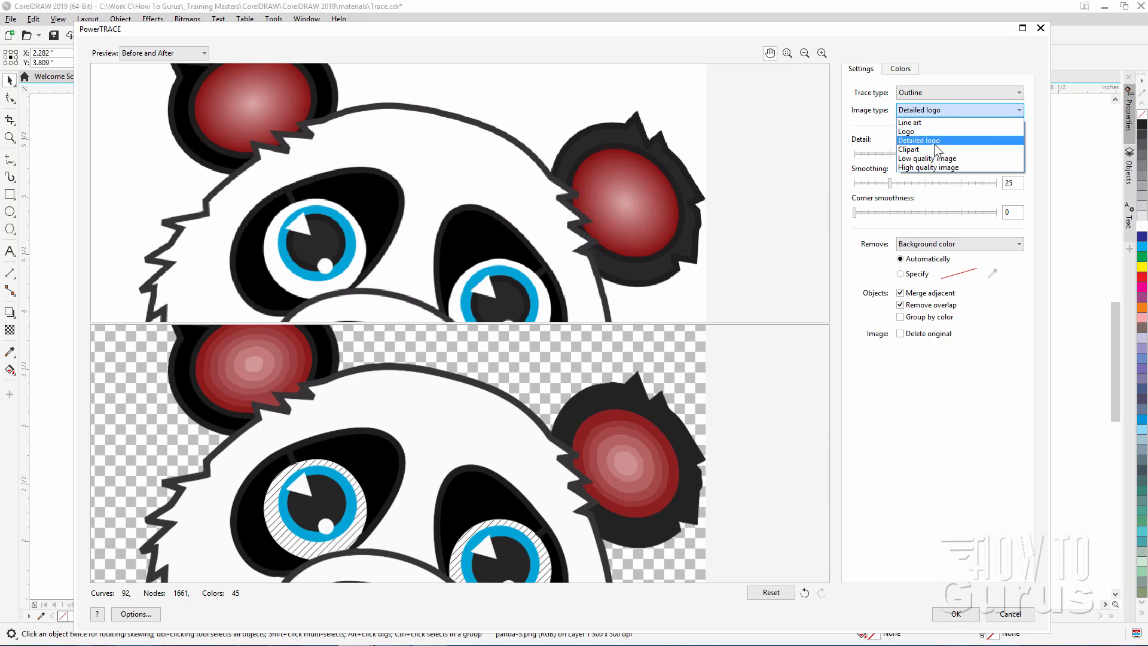
{"action": "left_click", "coordinate": [924, 159]}
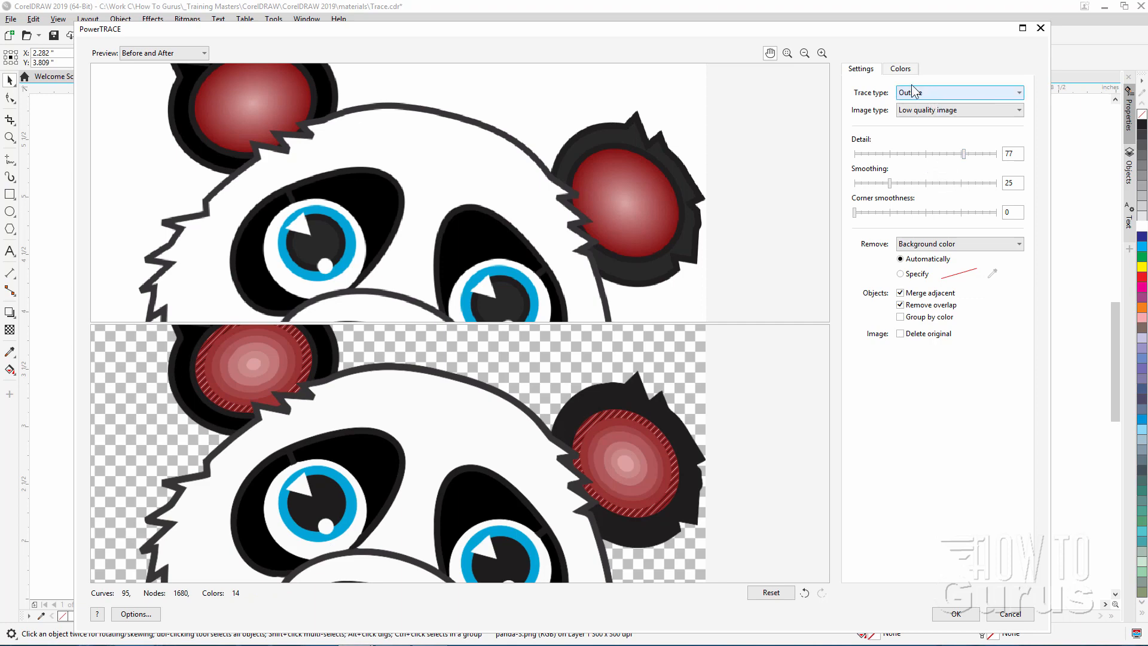
{"action": "left_click", "coordinate": [901, 69]}
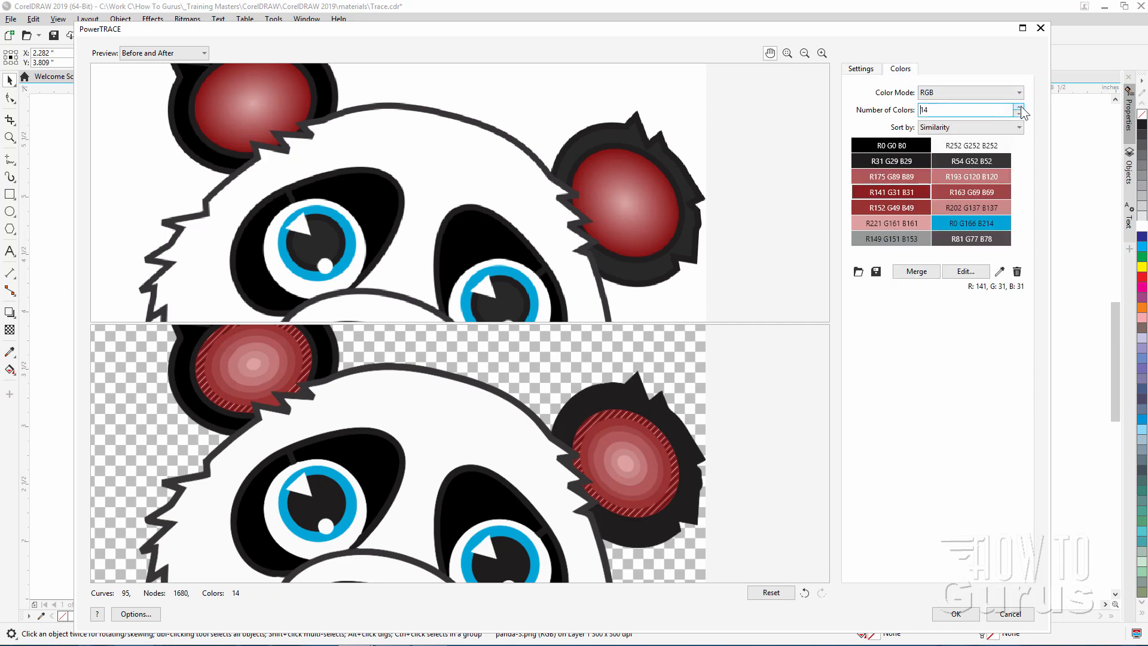
Try the High quality image type and look through its full list of traced colors.
{"action": "left_click", "coordinate": [861, 70]}
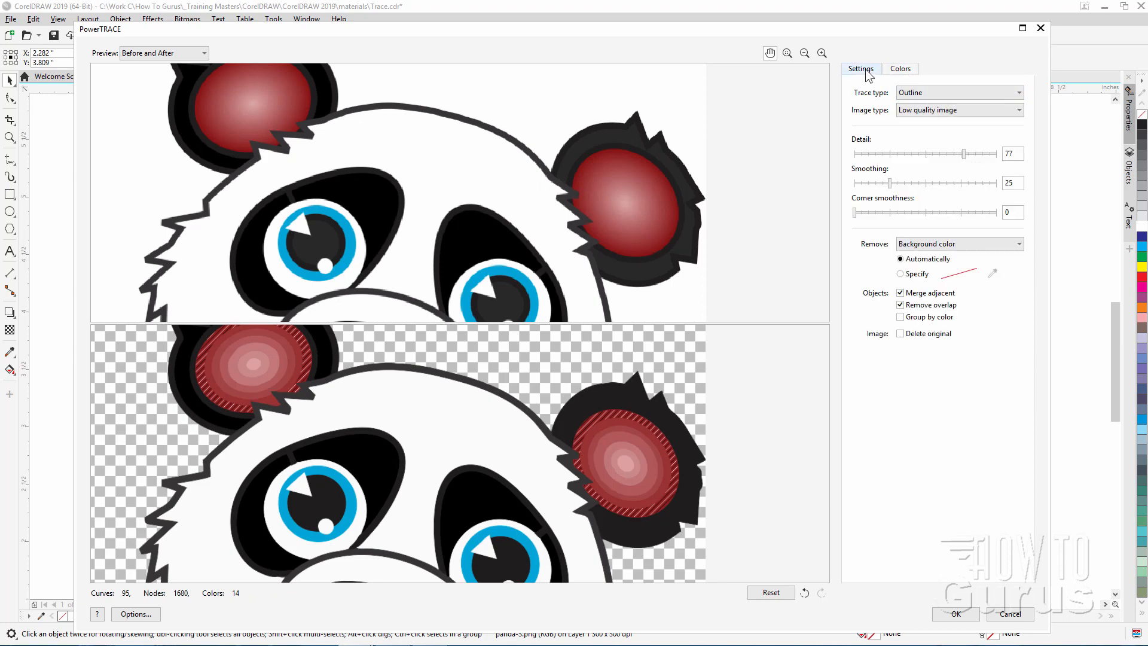
{"action": "left_click", "coordinate": [934, 109]}
{"action": "left_click", "coordinate": [937, 166]}
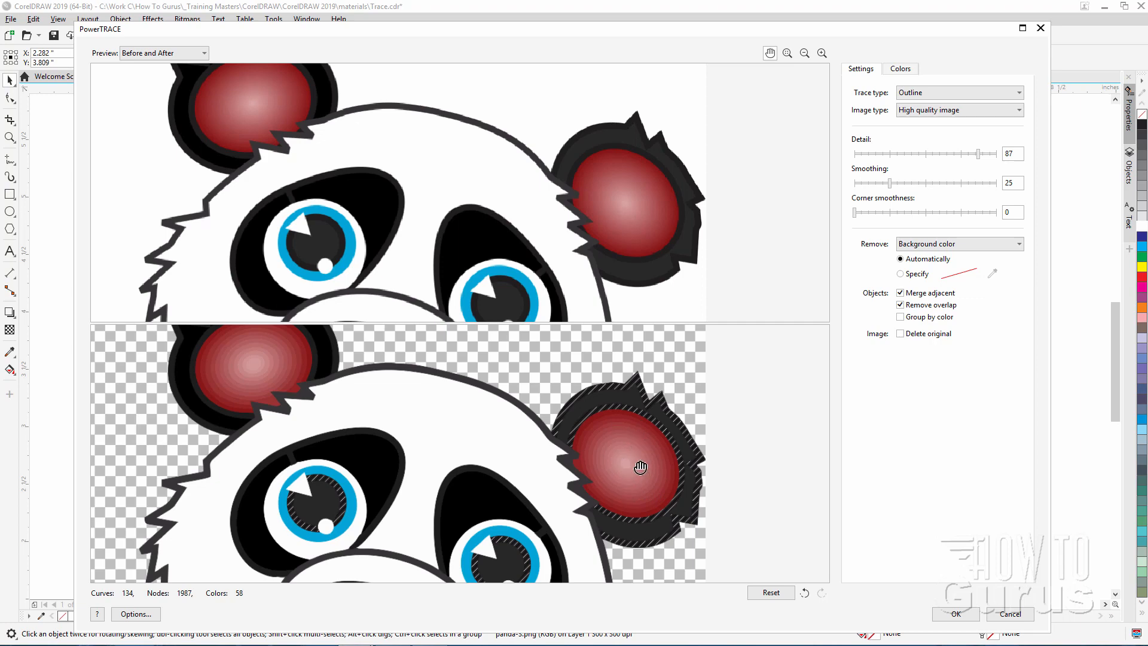
{"action": "left_click", "coordinate": [900, 68]}
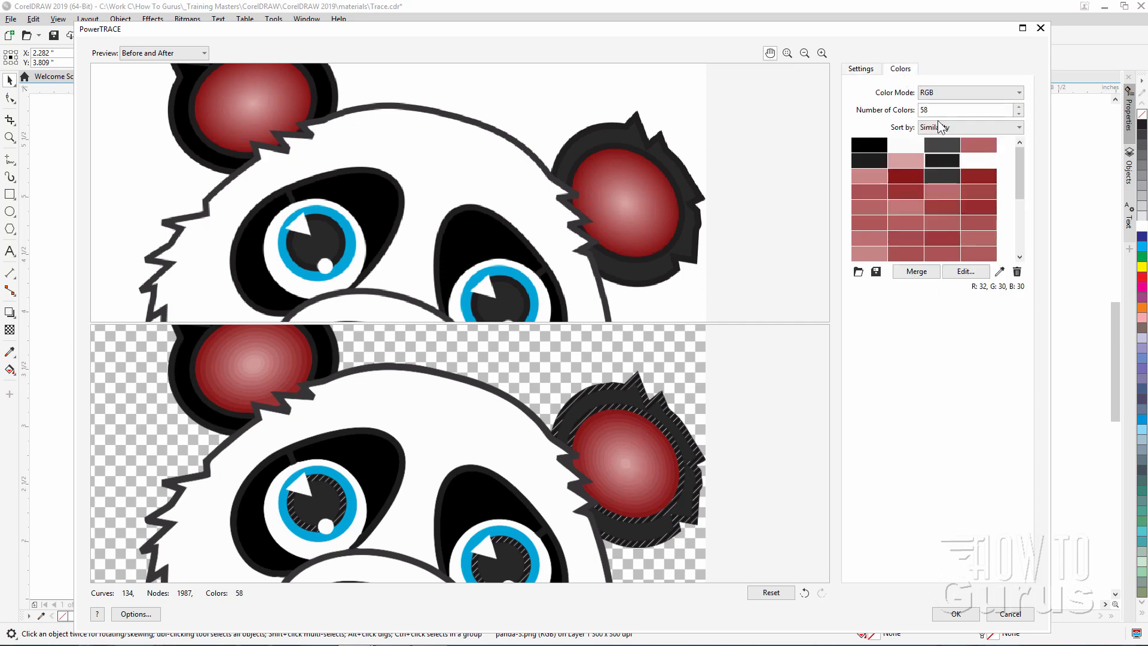
{"action": "left_click", "coordinate": [1019, 108]}
{"action": "left_click_drag", "start_coordinate": [1017, 160], "coordinate": [952, 169]}
{"action": "left_click", "coordinate": [869, 72]}
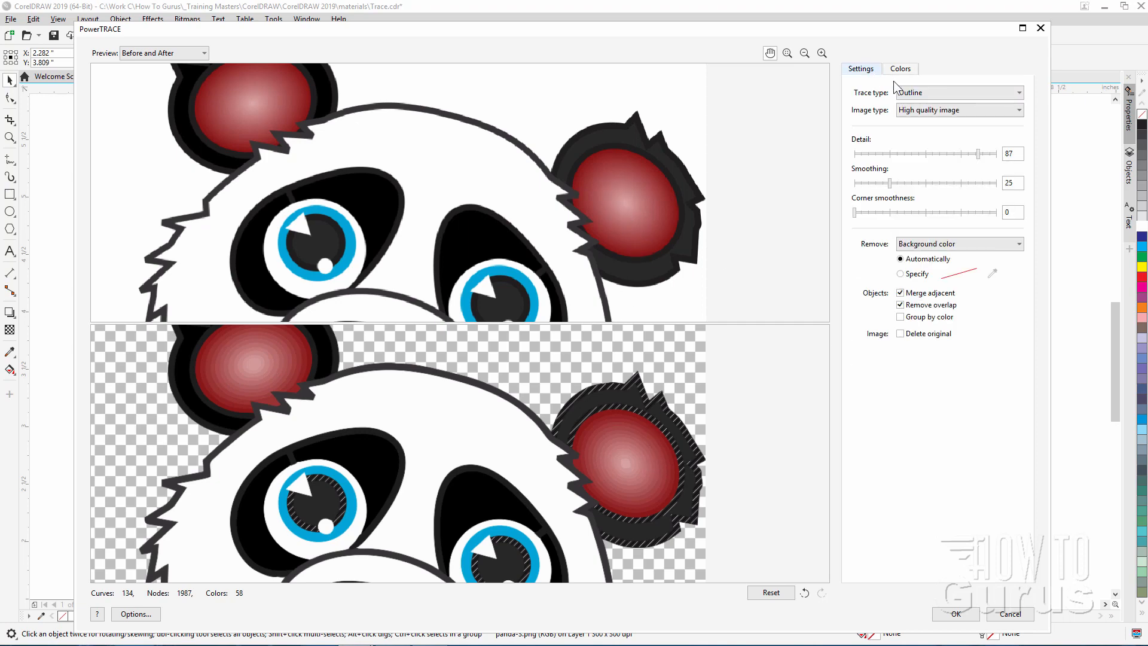
Preview the Detailed logo image type once more, and set the trace's image type back to Logo.
{"action": "left_click", "coordinate": [927, 111]}
{"action": "left_click", "coordinate": [922, 141]}
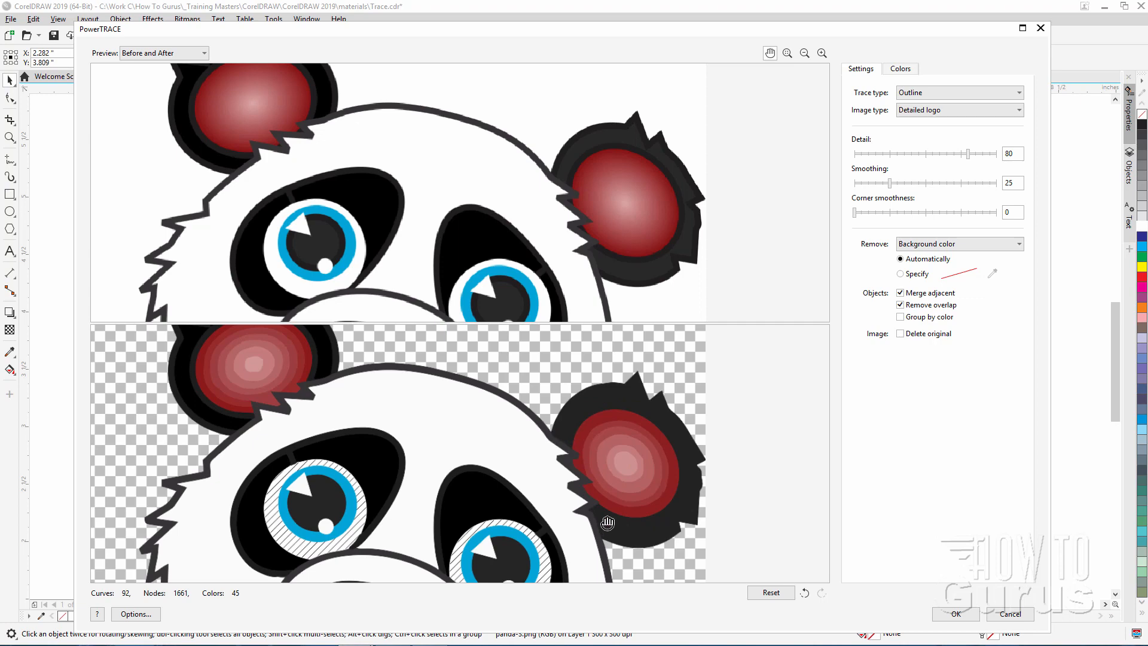
{"action": "left_click", "coordinate": [924, 113]}
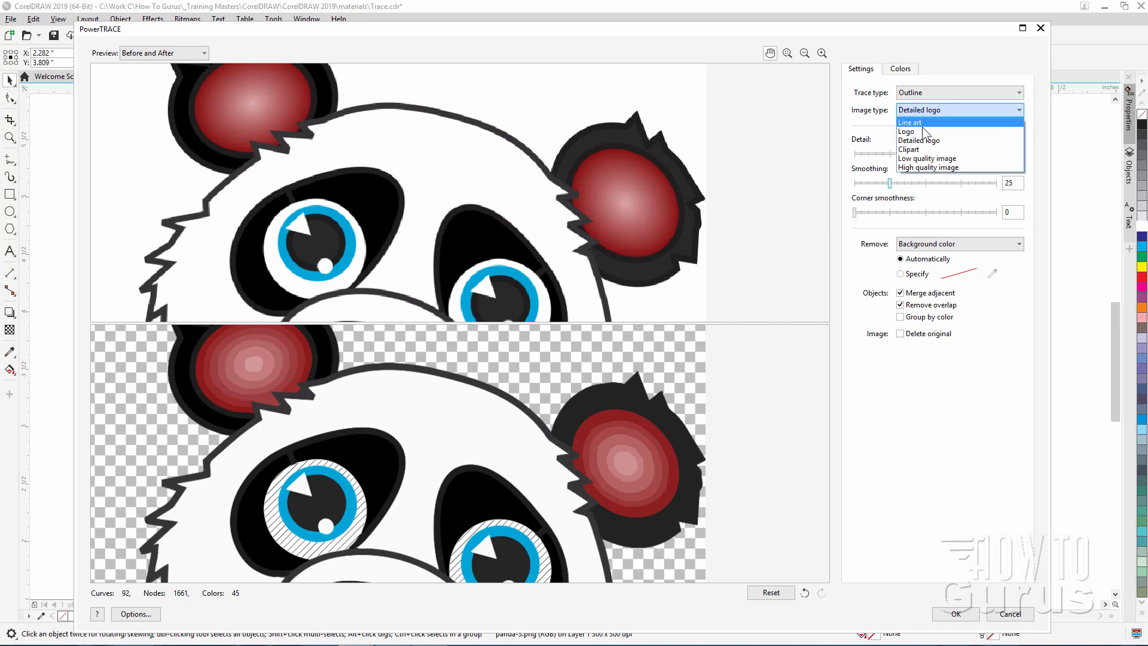
{"action": "left_click", "coordinate": [921, 131]}
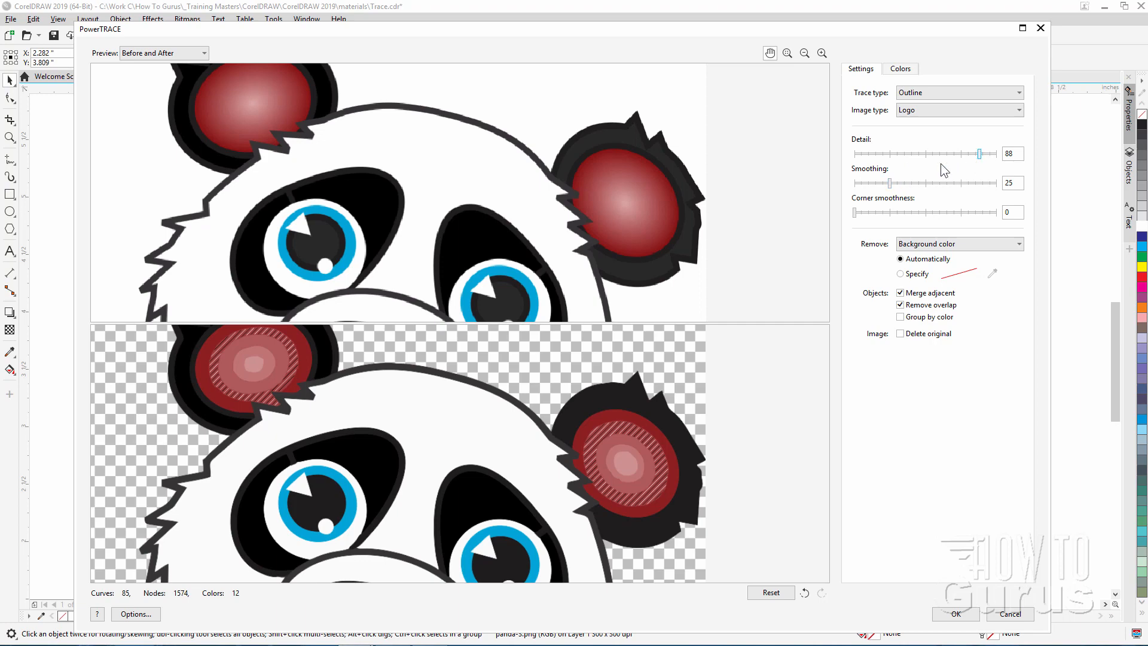
Set the corner smoothness to 1 and inspect the jagged fur corners beside the panda's ear up close.
{"action": "left_click", "coordinate": [859, 213]}
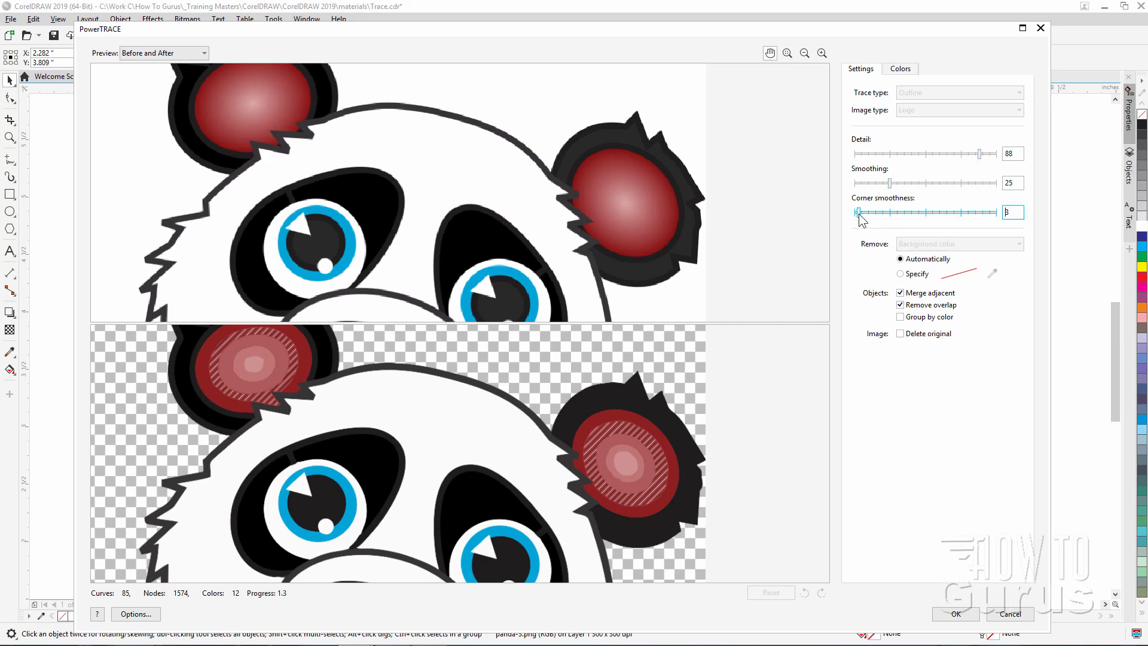
{"action": "left_click_drag", "start_coordinate": [859, 214], "coordinate": [856, 214]}
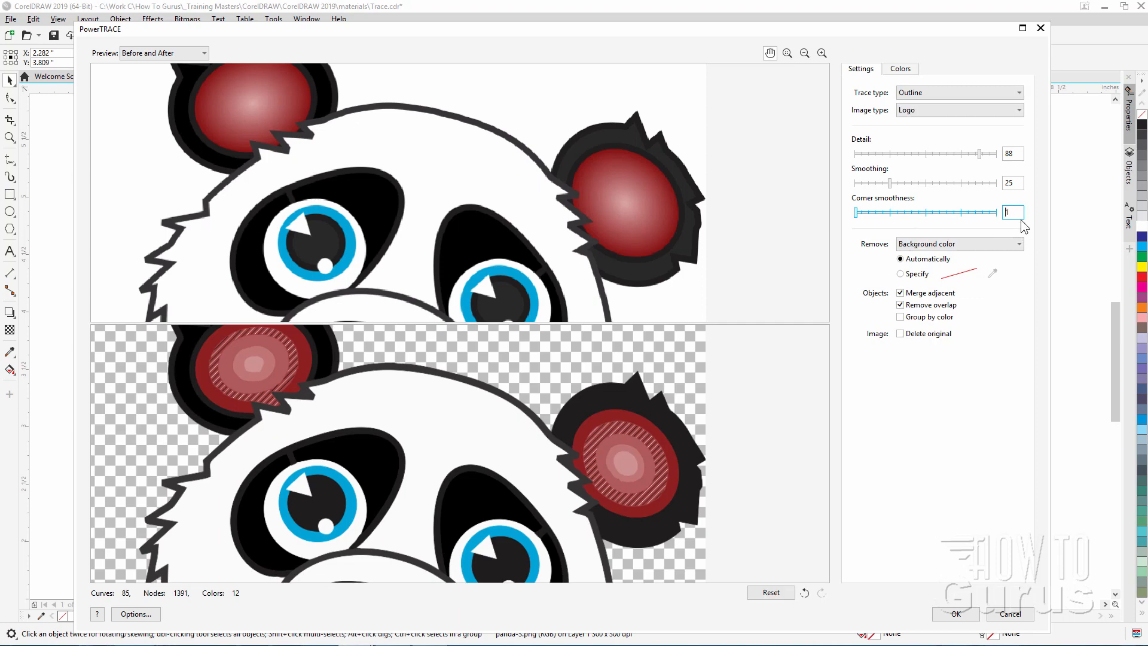
{"action": "left_click", "coordinate": [816, 55]}
{"action": "scroll", "coordinate": [573, 457], "scroll_direction": "up", "scroll_amount": 5}
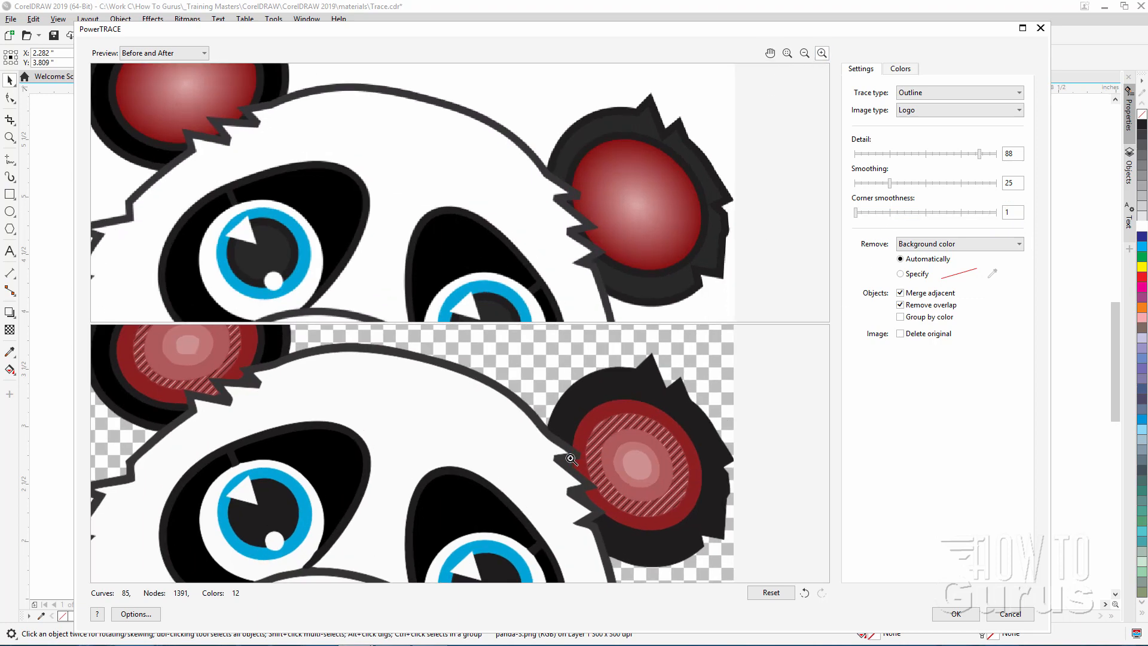
{"action": "scroll", "coordinate": [568, 468], "scroll_direction": "up", "scroll_amount": 1}
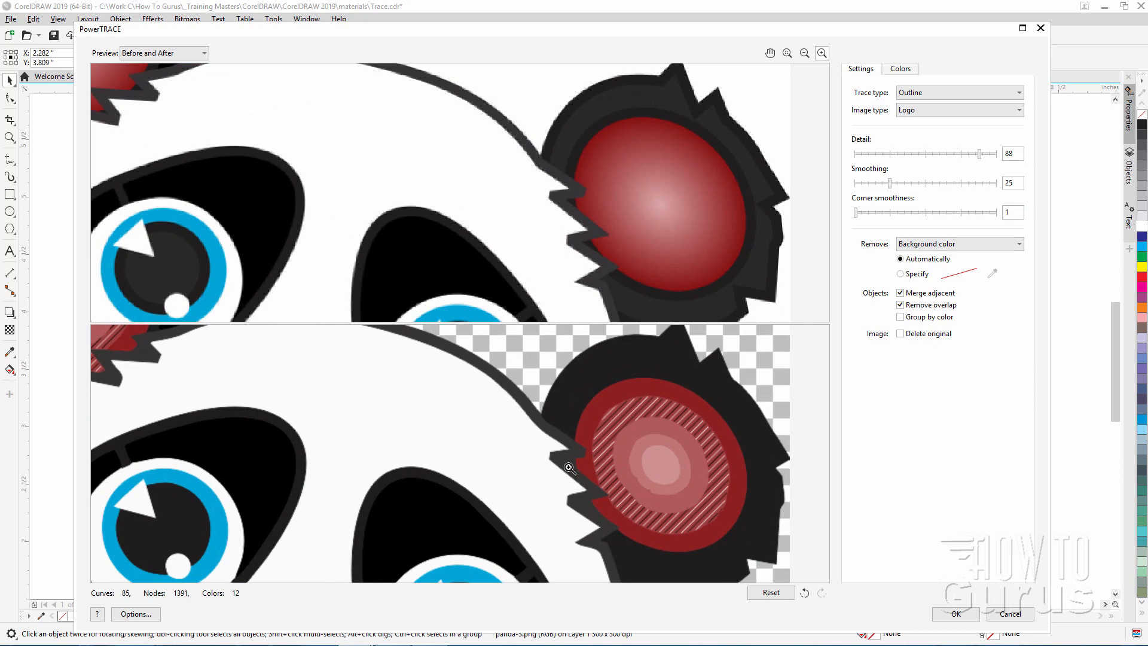
{"action": "scroll", "coordinate": [568, 467], "scroll_direction": "up", "scroll_amount": 2}
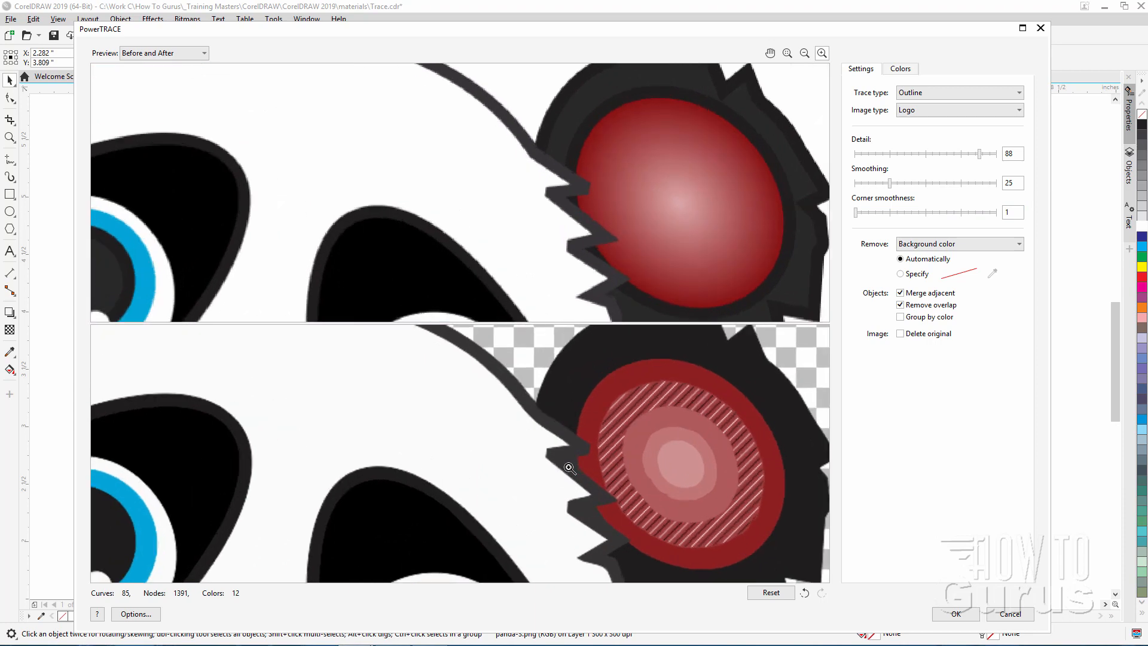
{"action": "scroll", "coordinate": [568, 467], "scroll_direction": "up", "scroll_amount": 2}
{"action": "scroll", "coordinate": [568, 468], "scroll_direction": "up", "scroll_amount": 1}
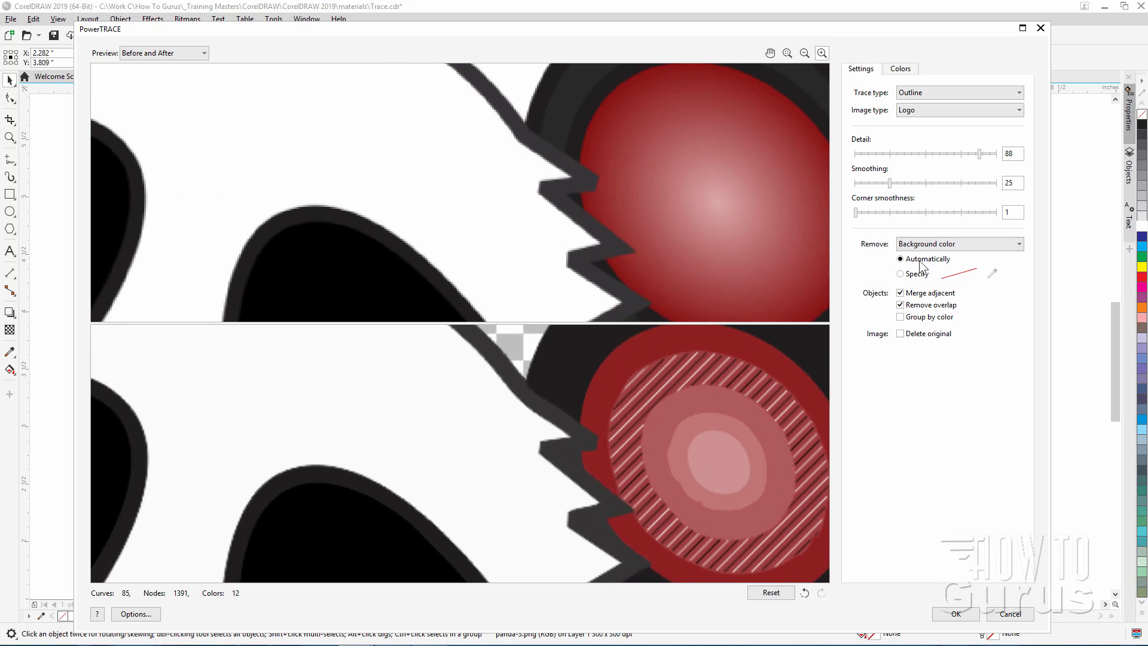
Compare the trace at detail levels 51, 75, 91 and 100, and set the detail to 90.
{"action": "left_click", "coordinate": [927, 153]}
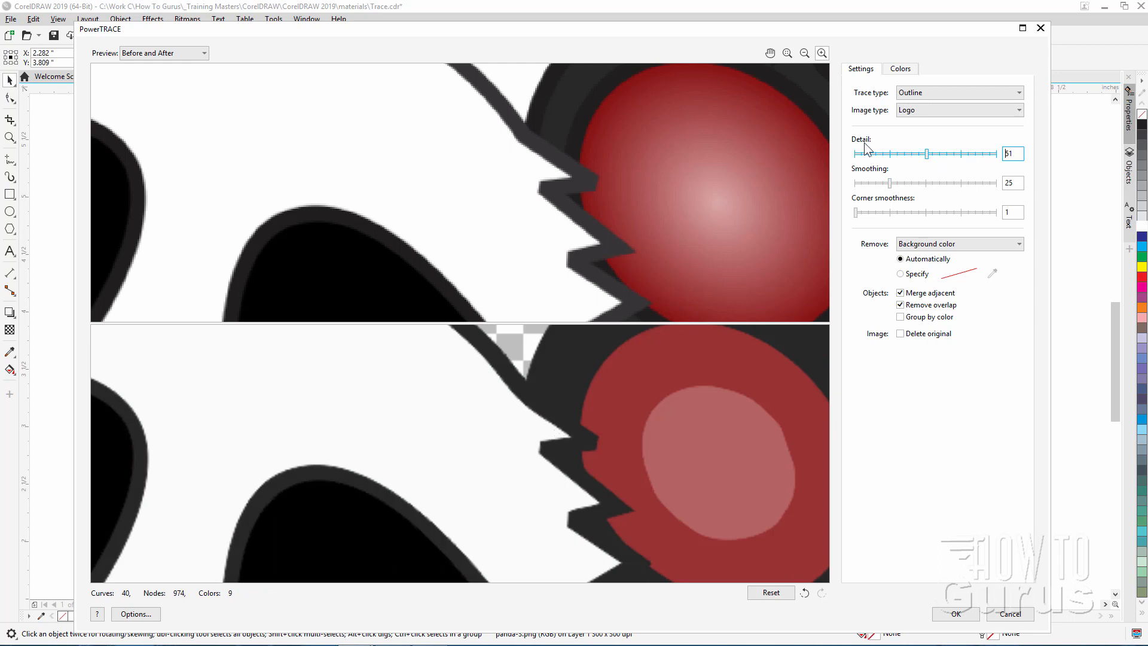
{"action": "left_click", "coordinate": [960, 154]}
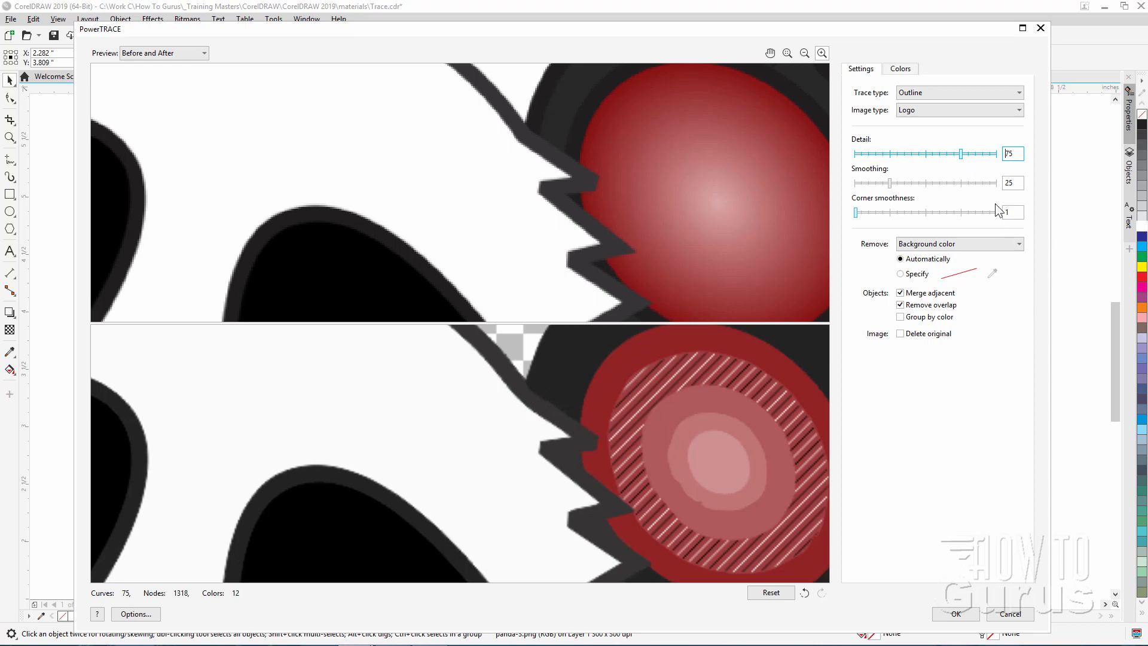
{"action": "left_click", "coordinate": [984, 157]}
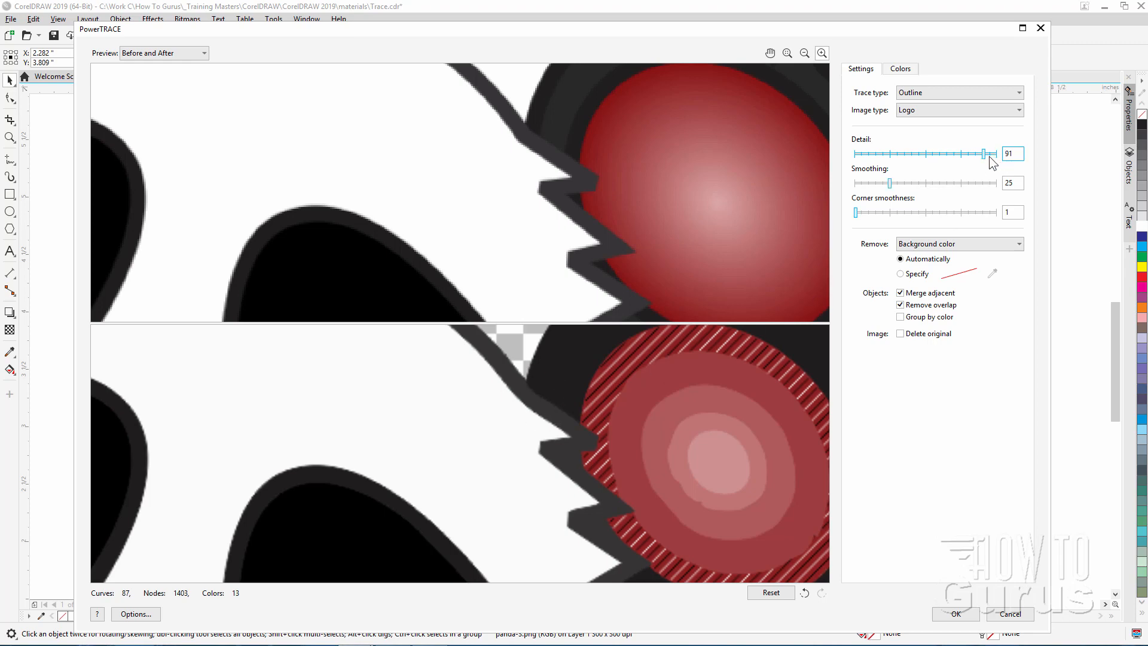
{"action": "left_click_drag", "start_coordinate": [983, 154], "coordinate": [998, 154]}
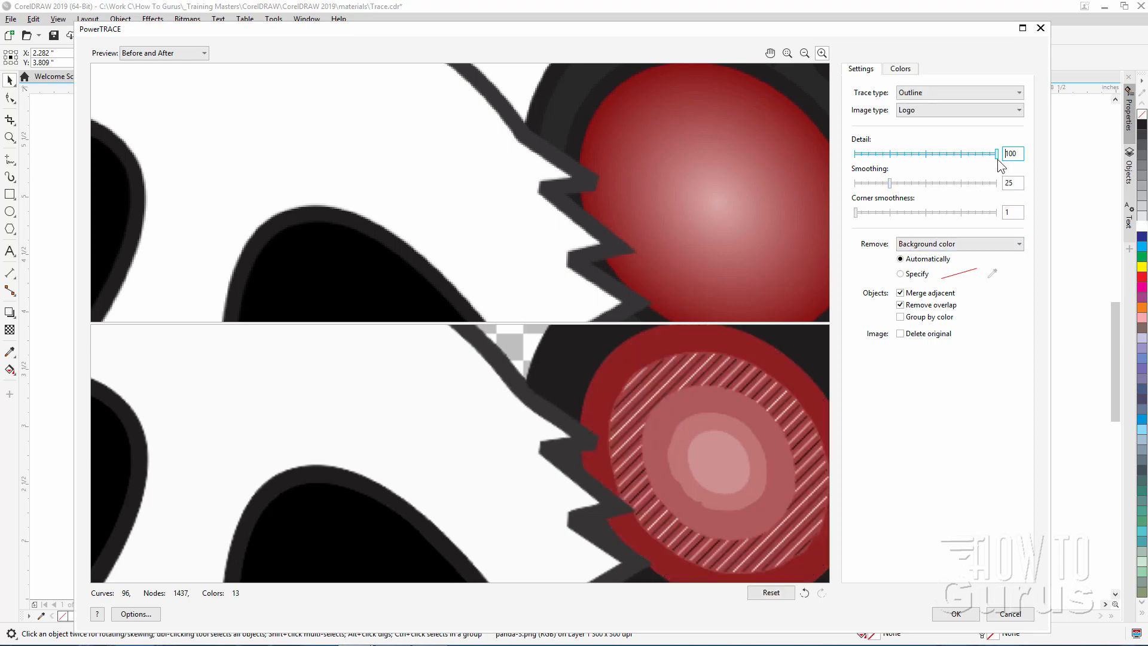
{"action": "left_click_drag", "start_coordinate": [996, 155], "coordinate": [990, 156]}
View the whole panda in both previews and review the background removal options without changing them.
{"action": "left_click", "coordinate": [806, 55]}
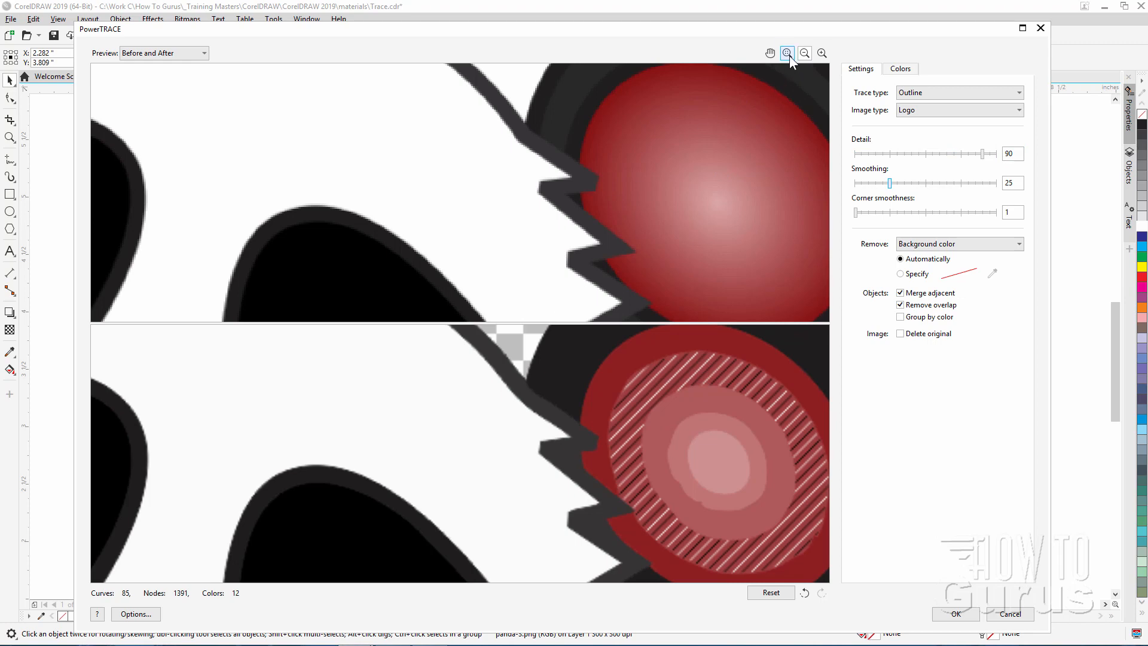
{"action": "left_click", "coordinate": [789, 55]}
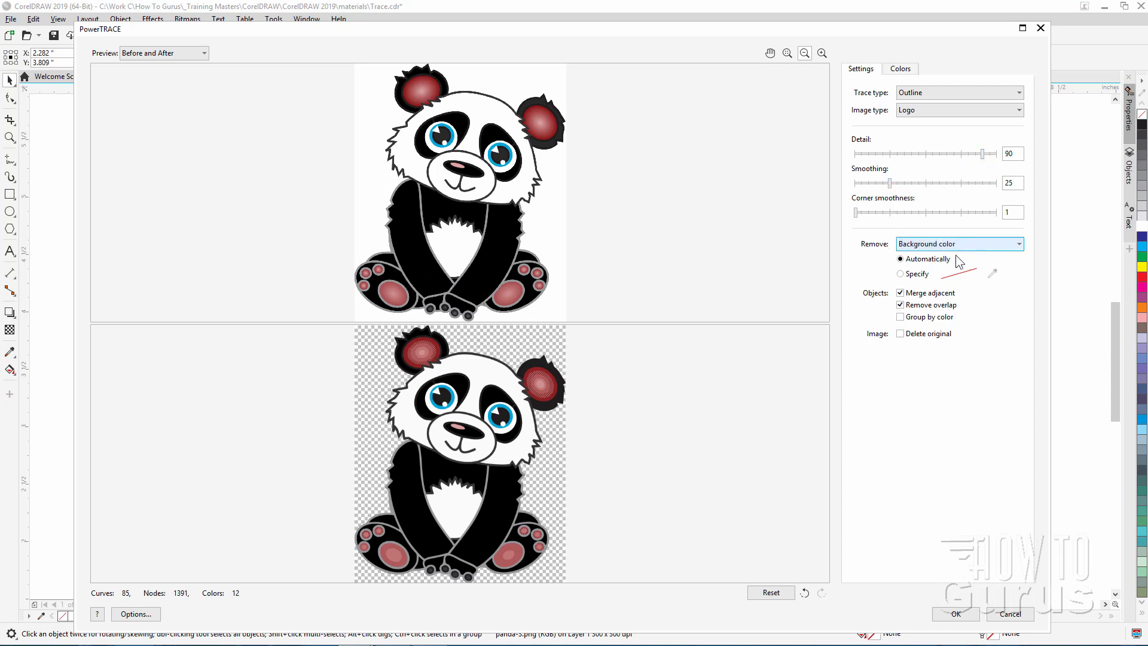
{"action": "left_click", "coordinate": [1019, 244]}
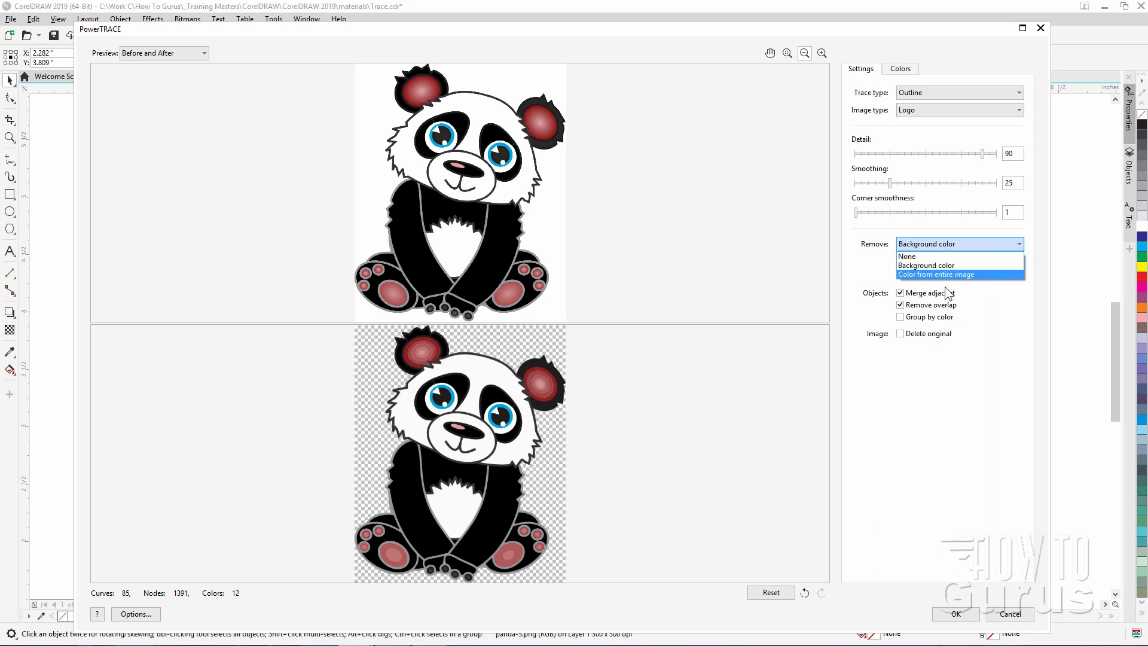
{"action": "left_click", "coordinate": [857, 272]}
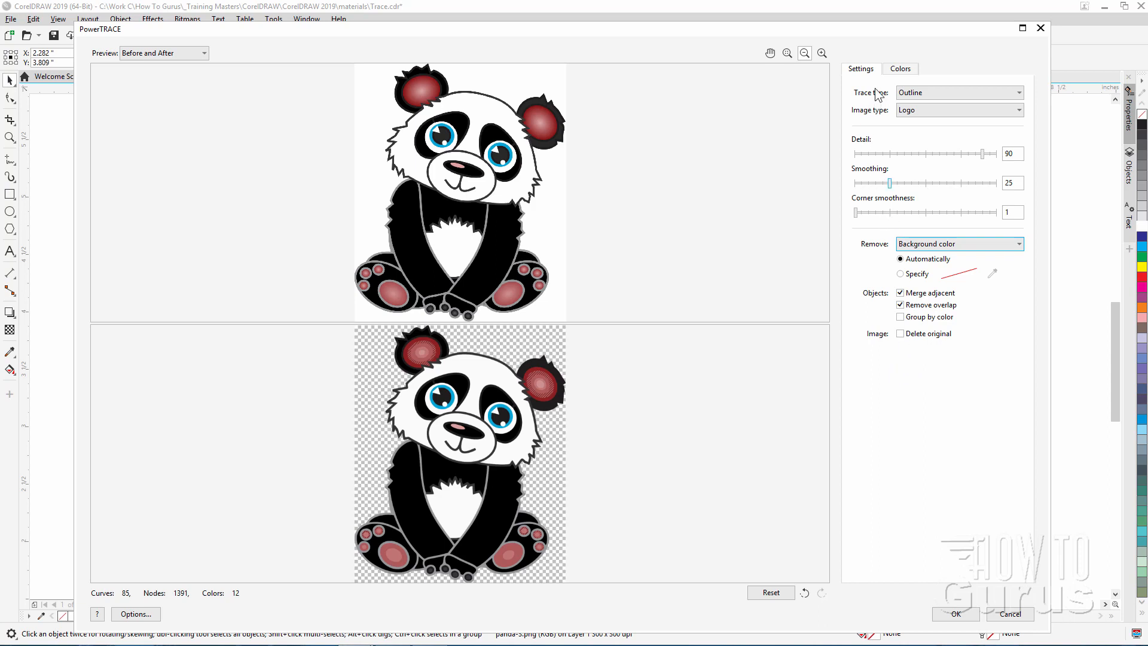
Merge the dark reds R158 G62 B62 and R142 G33 B33 in the trace's color list into one color.
{"action": "left_click", "coordinate": [899, 70]}
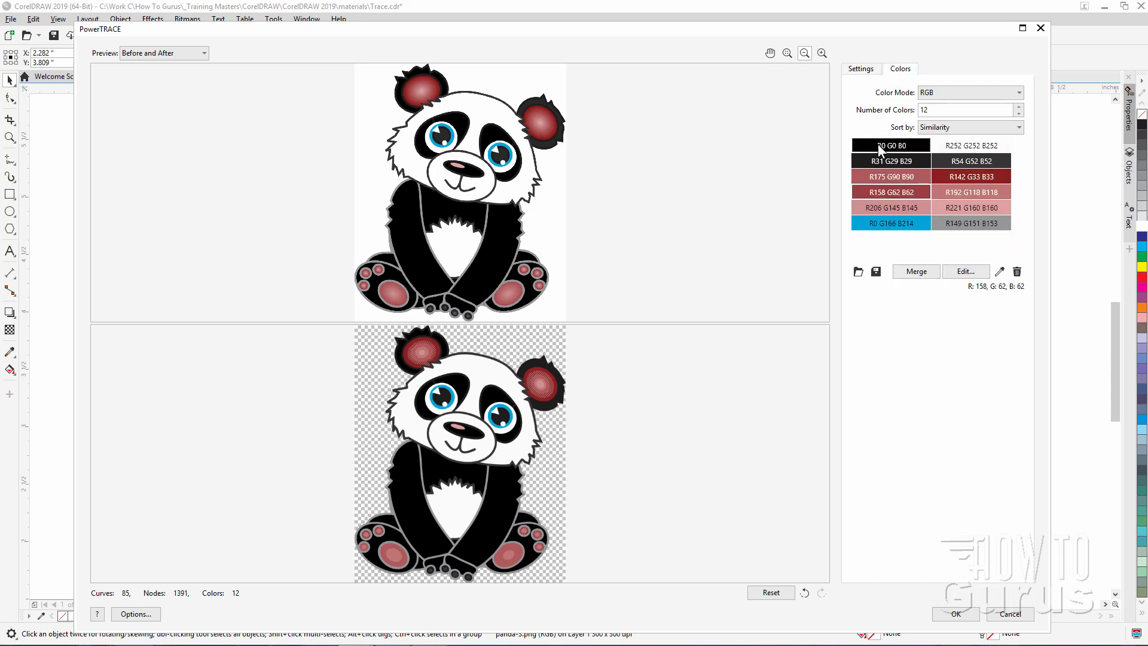
{"action": "left_click", "coordinate": [890, 192]}
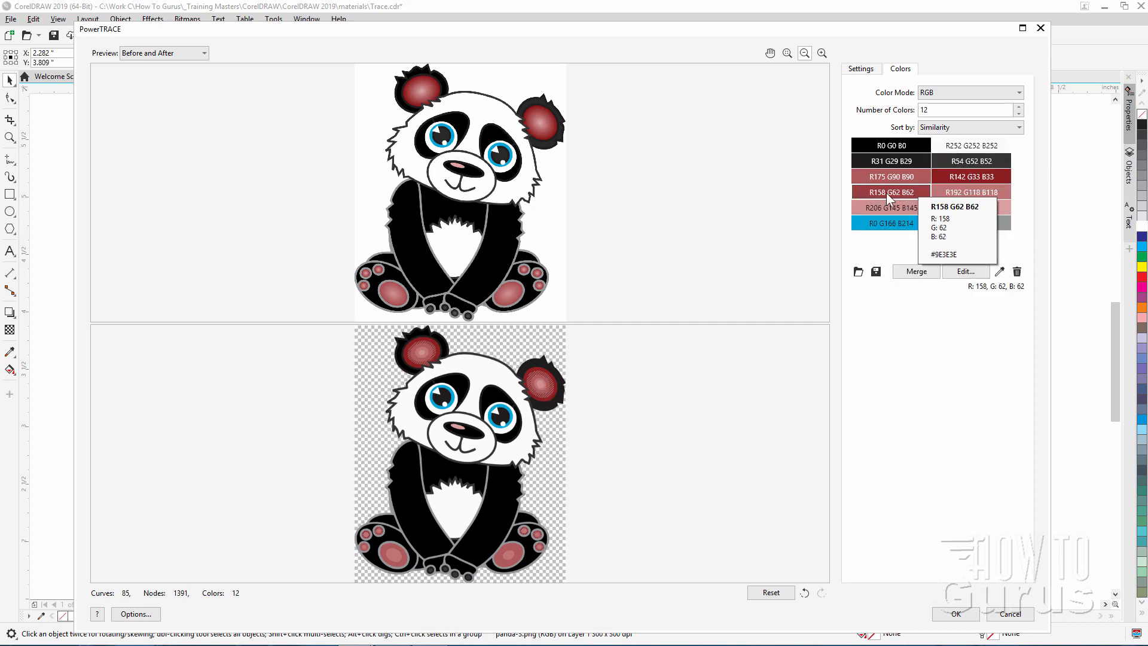
{"action": "left_click", "coordinate": [959, 176]}
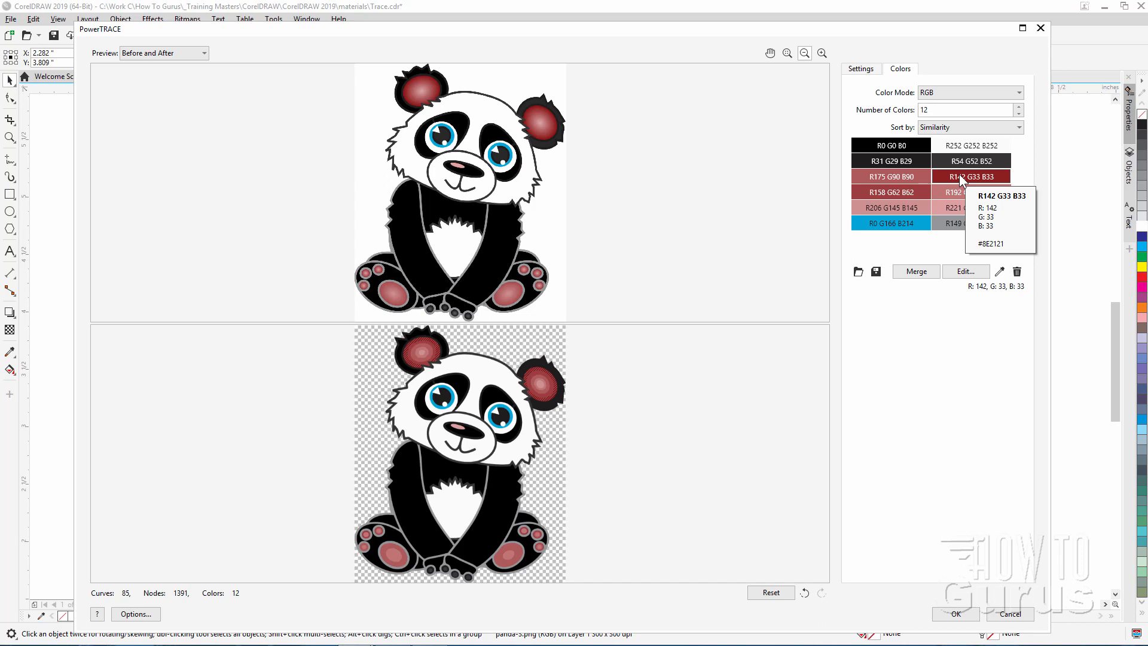
{"action": "left_click", "coordinate": [922, 188], "text": "shift"}
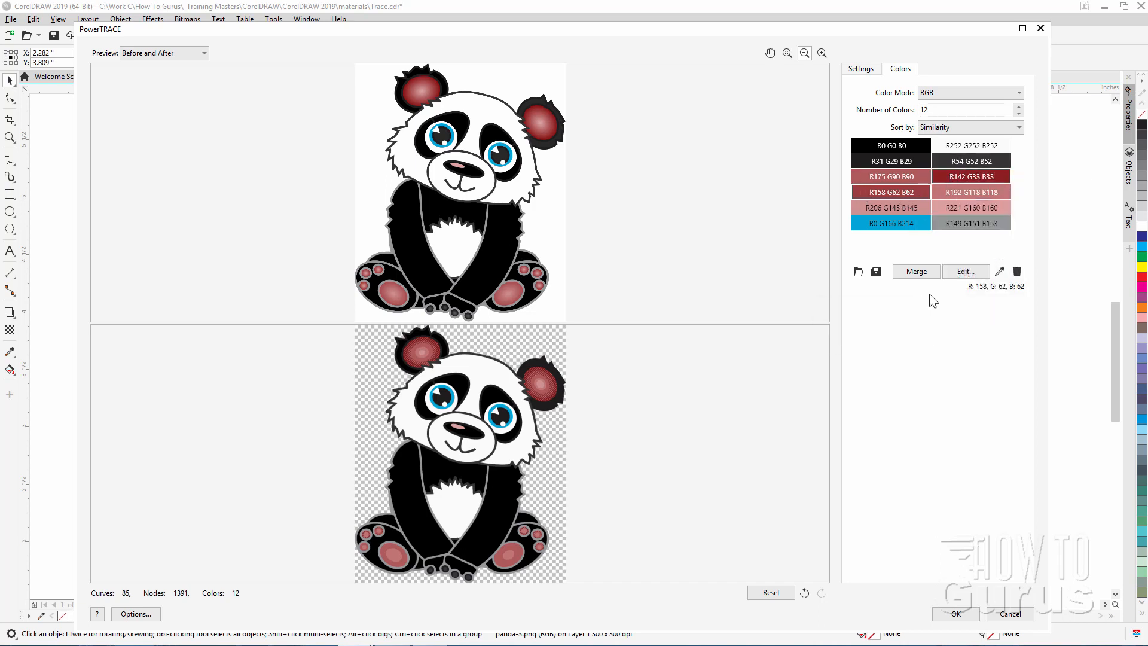
{"action": "left_click", "coordinate": [917, 273]}
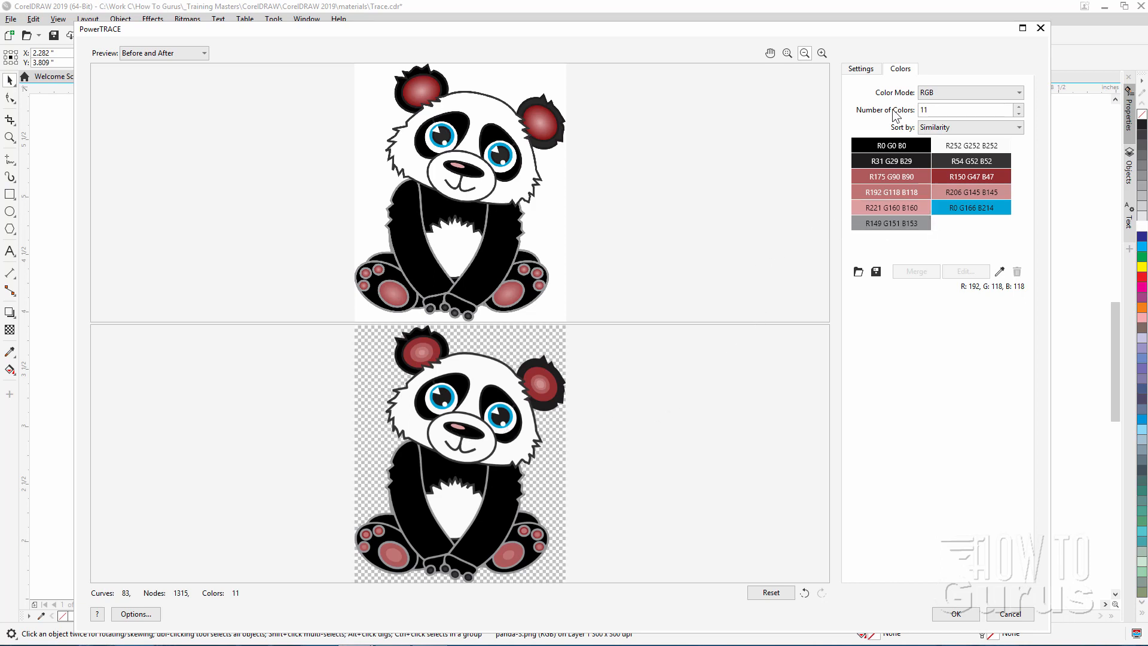
Preview the trace in Grayscale color mode, and set the color mode back to RGB.
{"action": "left_click", "coordinate": [956, 93]}
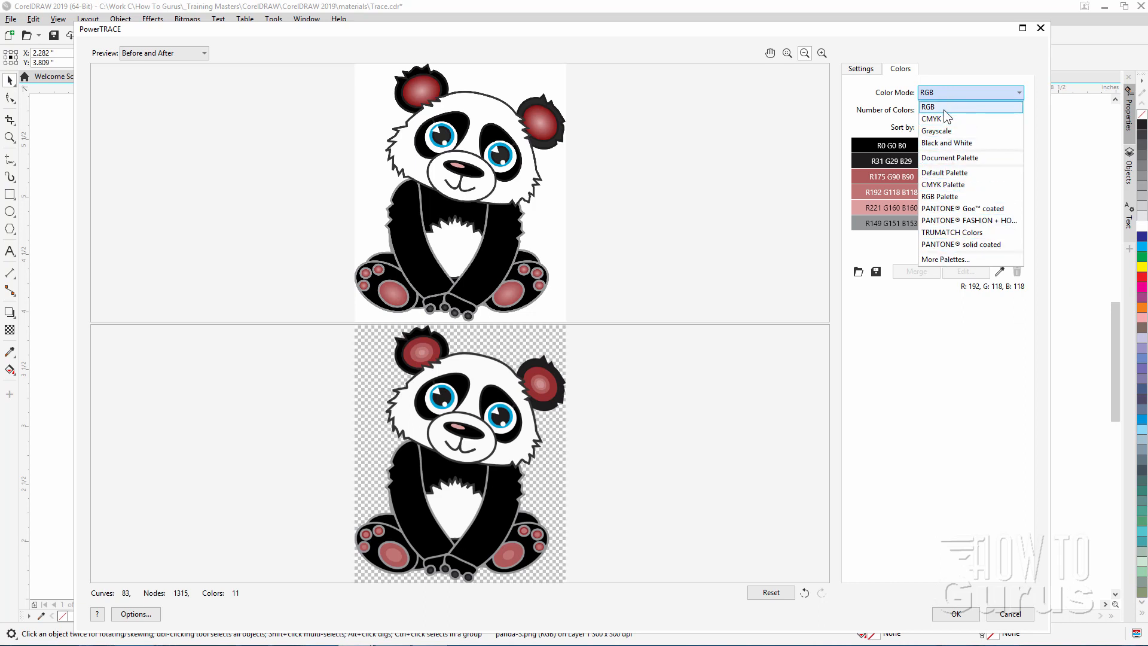
{"action": "left_click", "coordinate": [944, 134]}
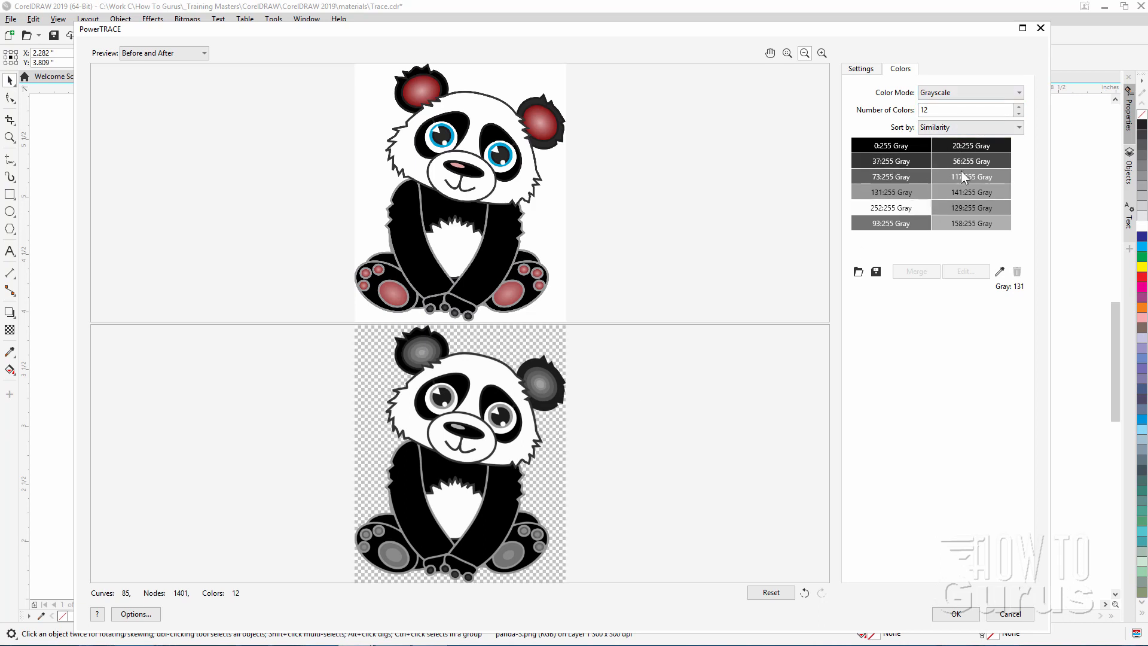
{"action": "left_click", "coordinate": [946, 94]}
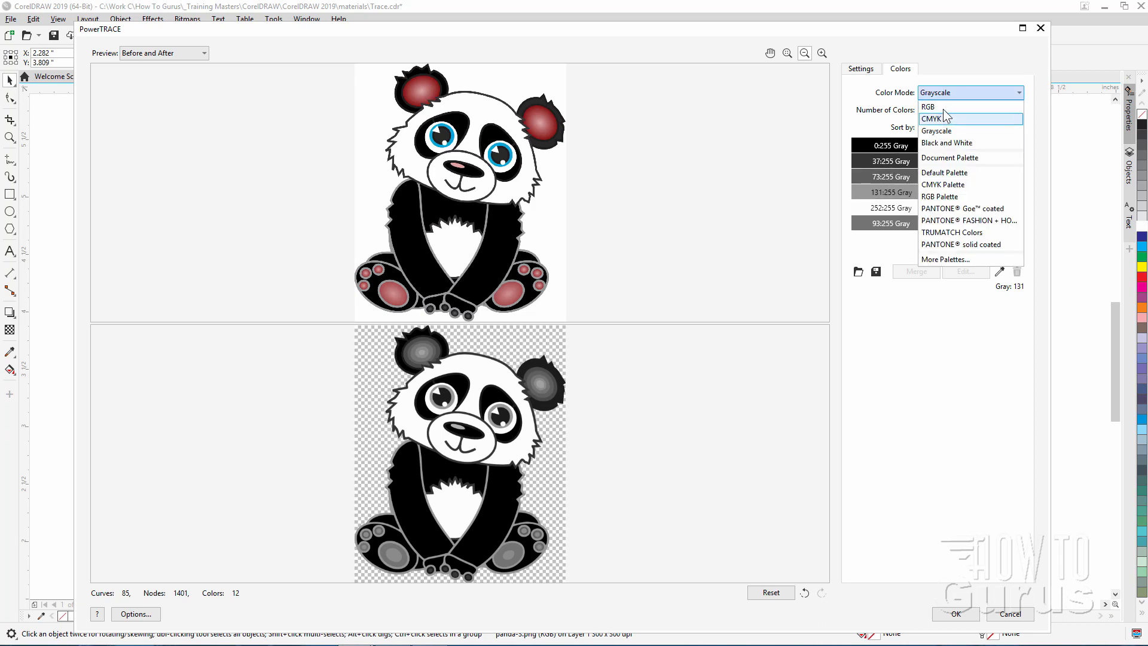
{"action": "left_click", "coordinate": [941, 108]}
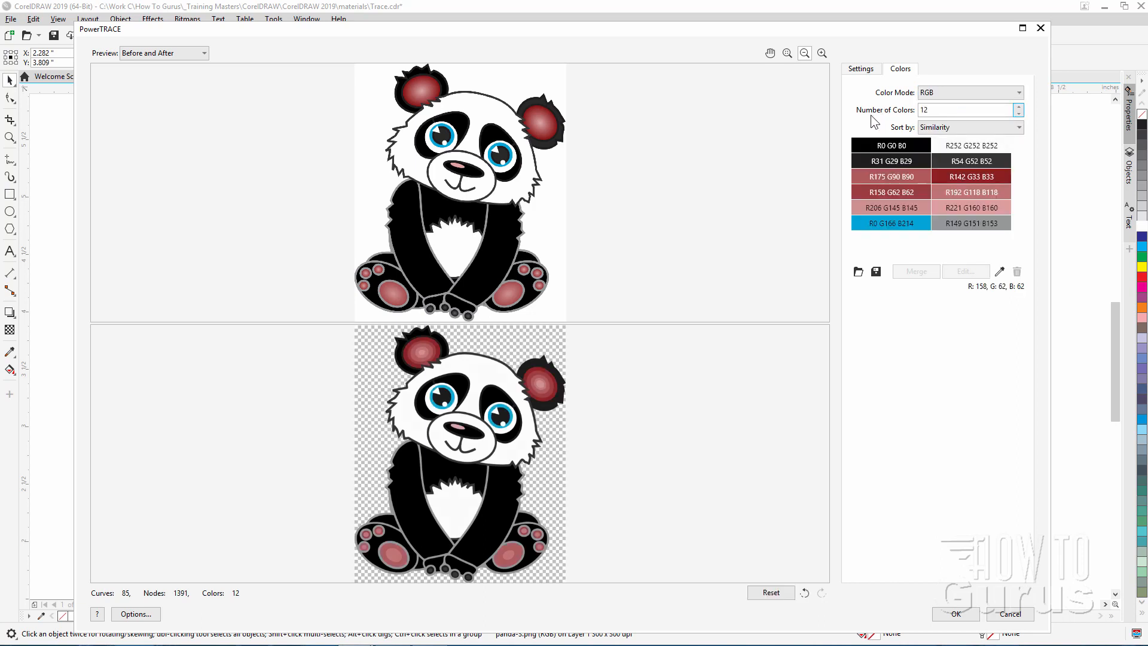
Try sorting the traced colors by frequency, and set the sorting back to similarity.
{"action": "left_click", "coordinate": [956, 130]}
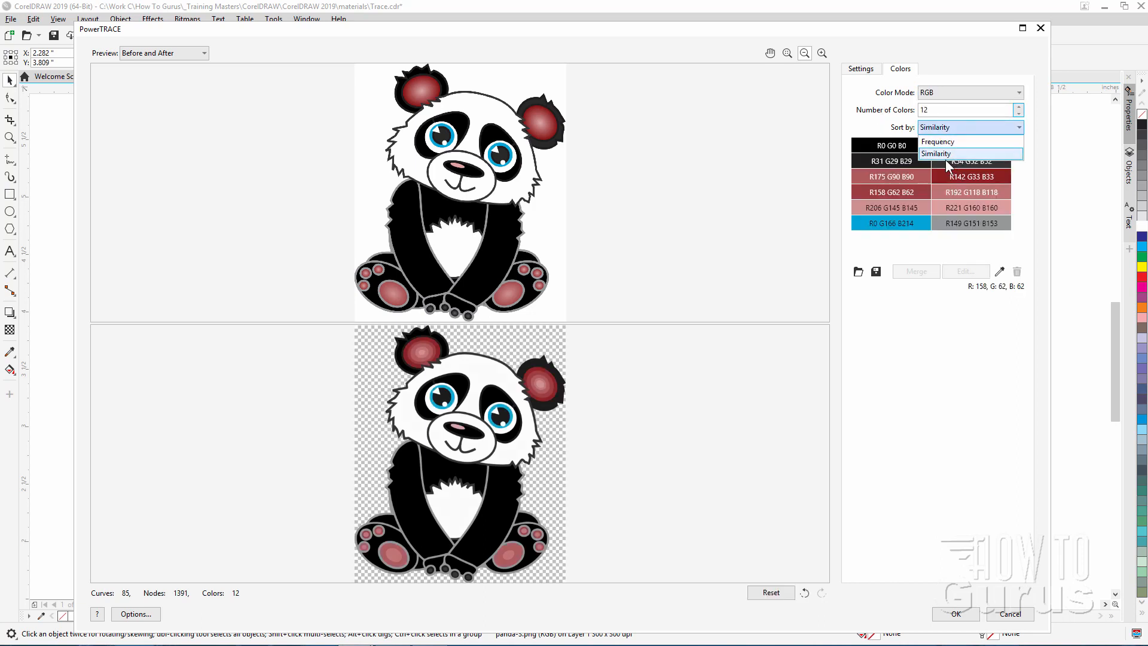
{"action": "left_click", "coordinate": [949, 142]}
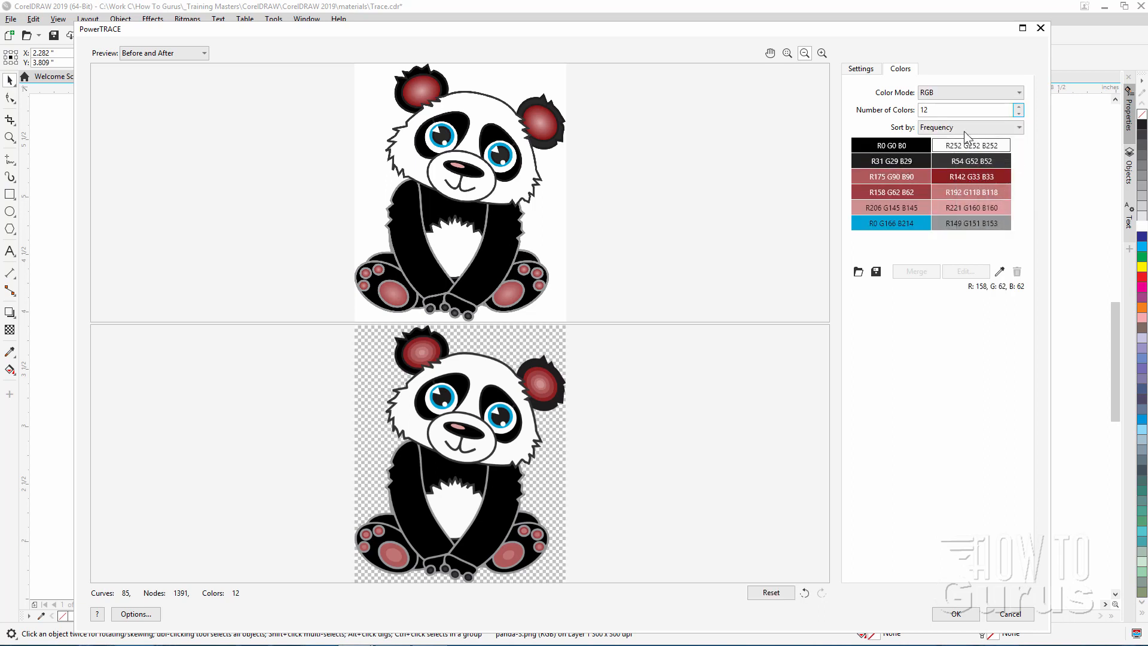
{"action": "left_click", "coordinate": [962, 131]}
{"action": "left_click", "coordinate": [948, 150]}
Accept the outline trace and place the traced panda beside the original bitmap.
{"action": "left_click", "coordinate": [862, 70]}
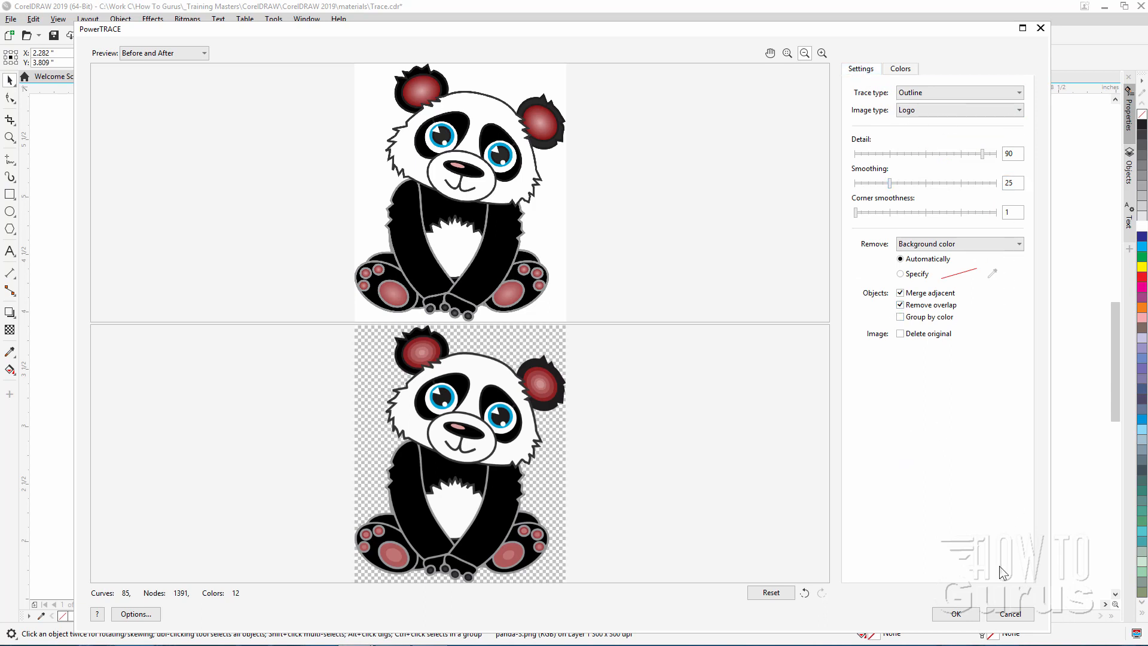
{"action": "left_click", "coordinate": [955, 614]}
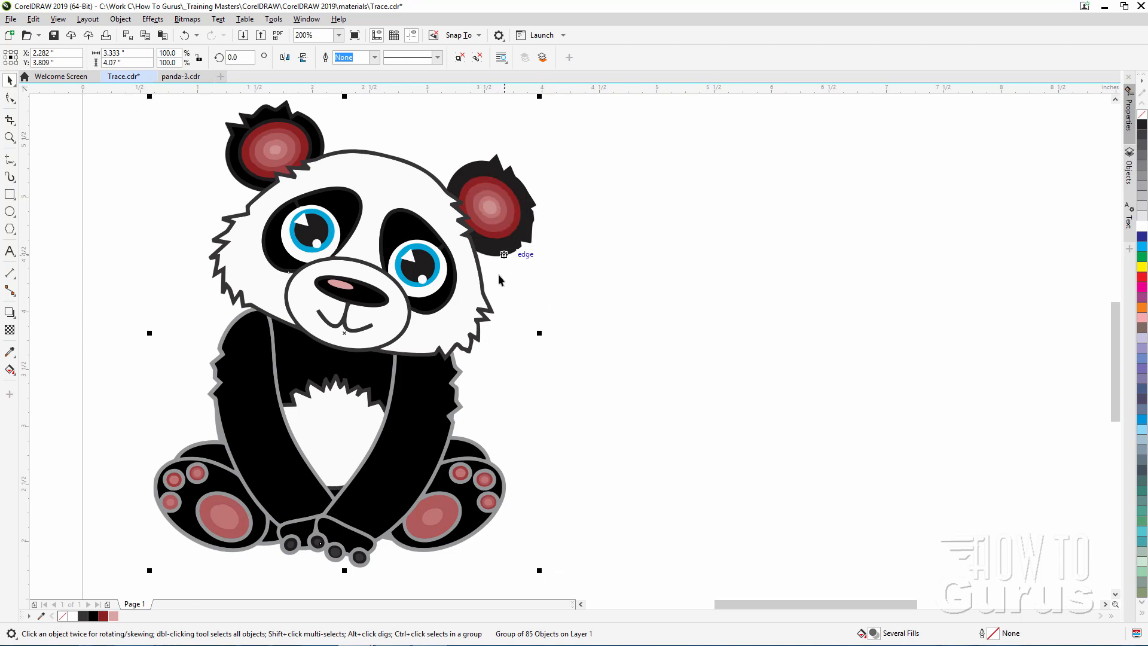
{"action": "left_click_drag", "start_coordinate": [456, 325], "coordinate": [731, 332]}
{"action": "left_click_drag", "start_coordinate": [787, 330], "coordinate": [801, 331]}
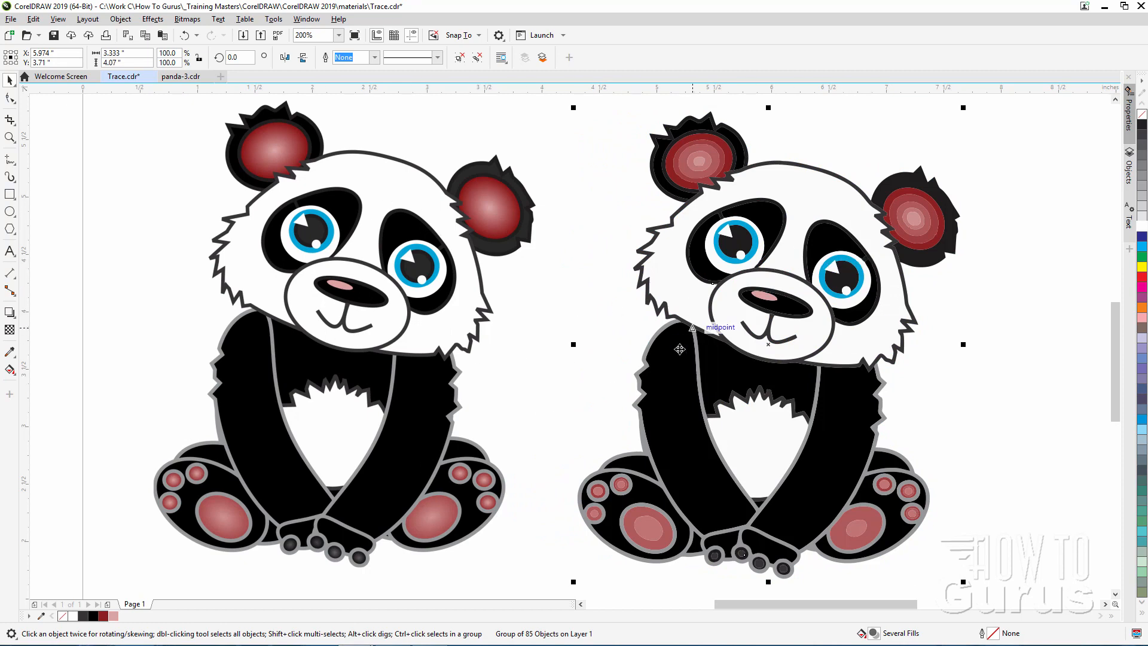
{"action": "left_click_drag", "start_coordinate": [673, 362], "coordinate": [669, 368]}
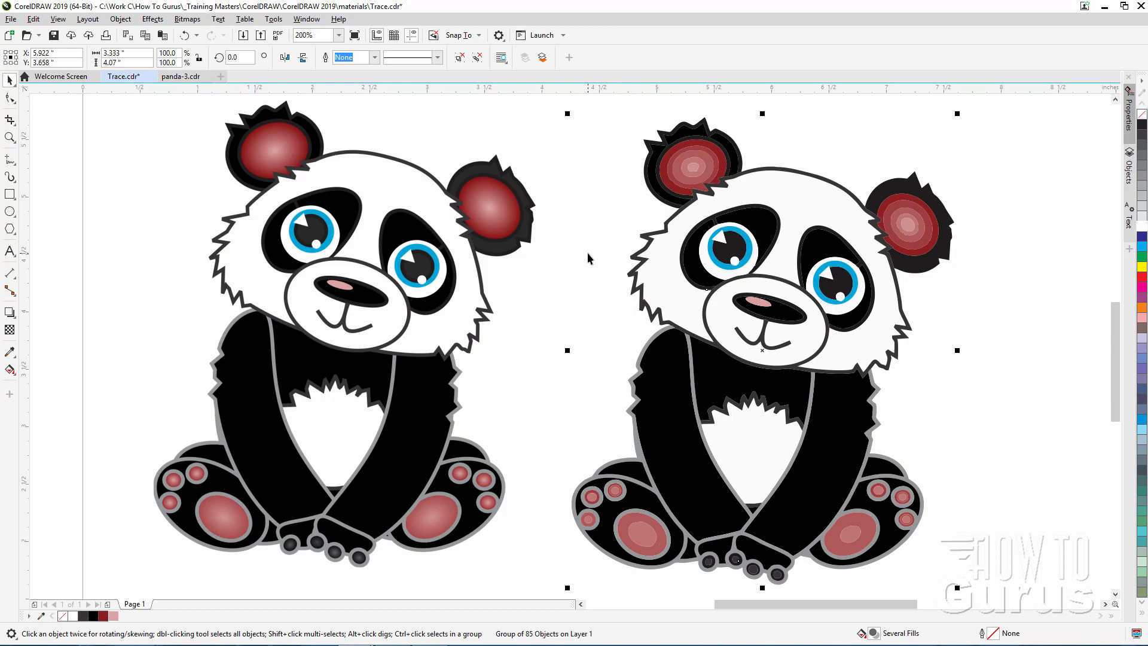
Move the traced panda close to the original and compare the fur tips of both at high magnification.
{"action": "scroll", "coordinate": [569, 306], "scroll_direction": "up", "scroll_amount": 2}
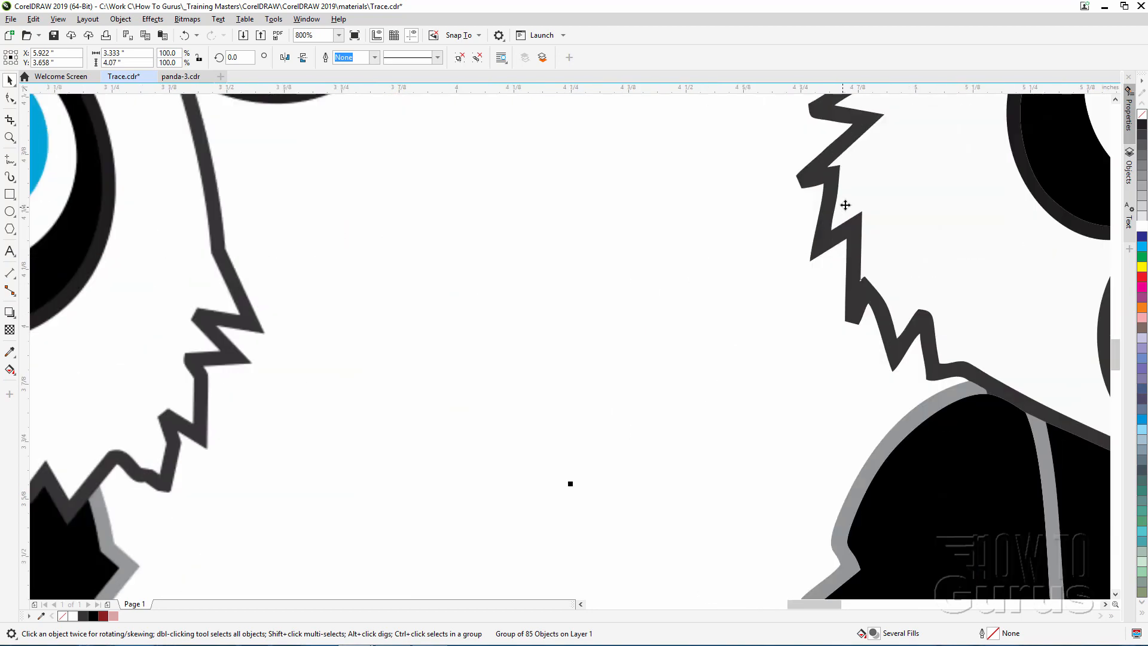
{"action": "left_click_drag", "start_coordinate": [844, 205], "coordinate": [281, 353]}
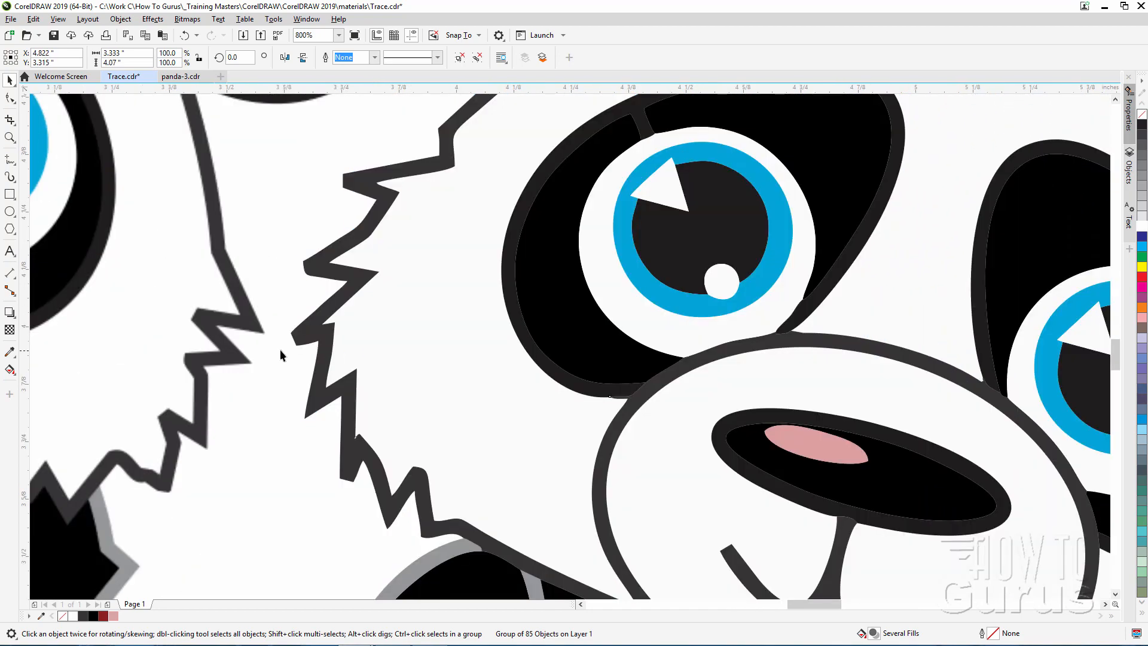
{"action": "scroll", "coordinate": [279, 349], "scroll_direction": "up", "scroll_amount": 3}
{"action": "left_click_drag", "start_coordinate": [449, 259], "coordinate": [384, 282]}
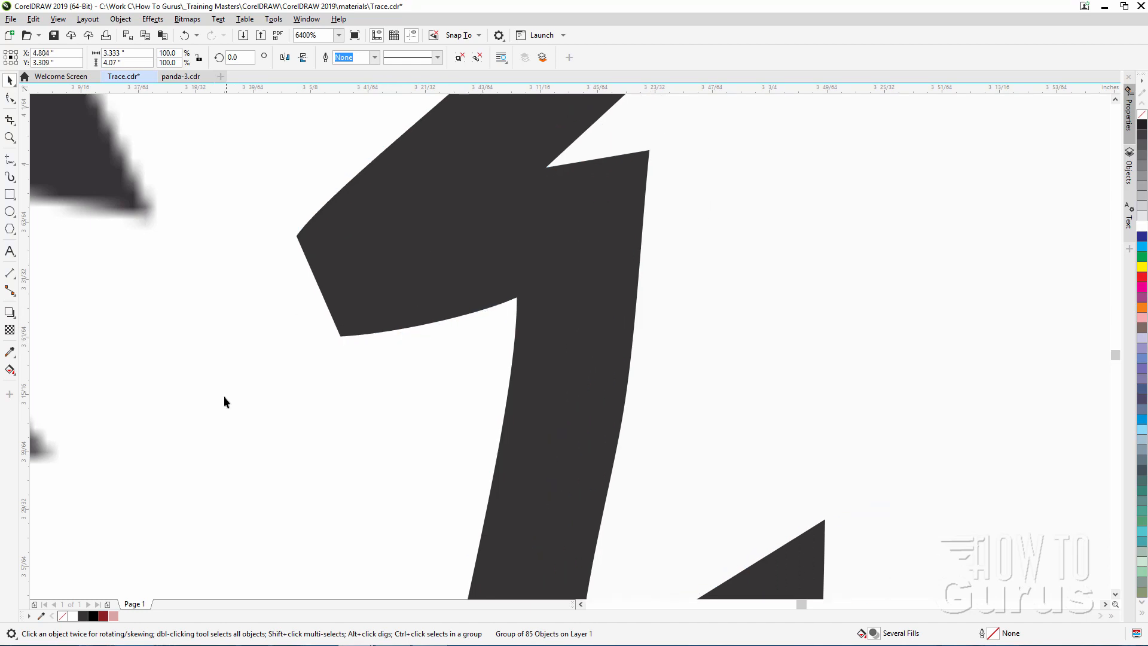
{"action": "left_click_drag", "start_coordinate": [802, 605], "coordinate": [800, 606]}
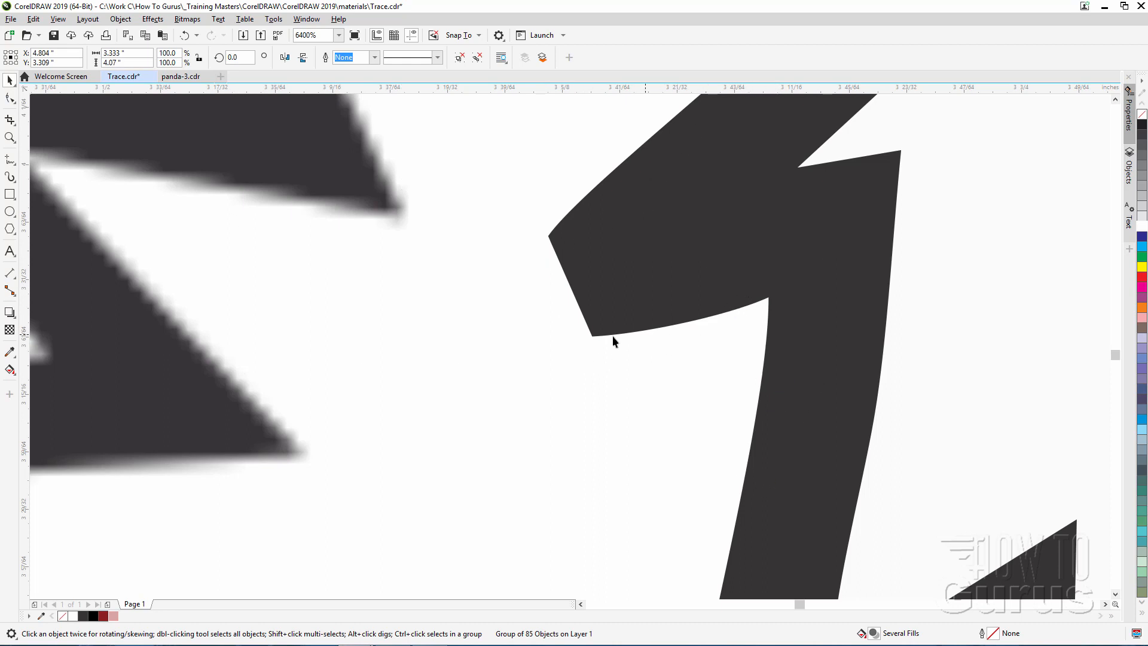
Move the traced panda away from the original so that both stand side by side with a clear gap.
{"action": "scroll", "coordinate": [612, 341], "scroll_direction": "down", "scroll_amount": 7}
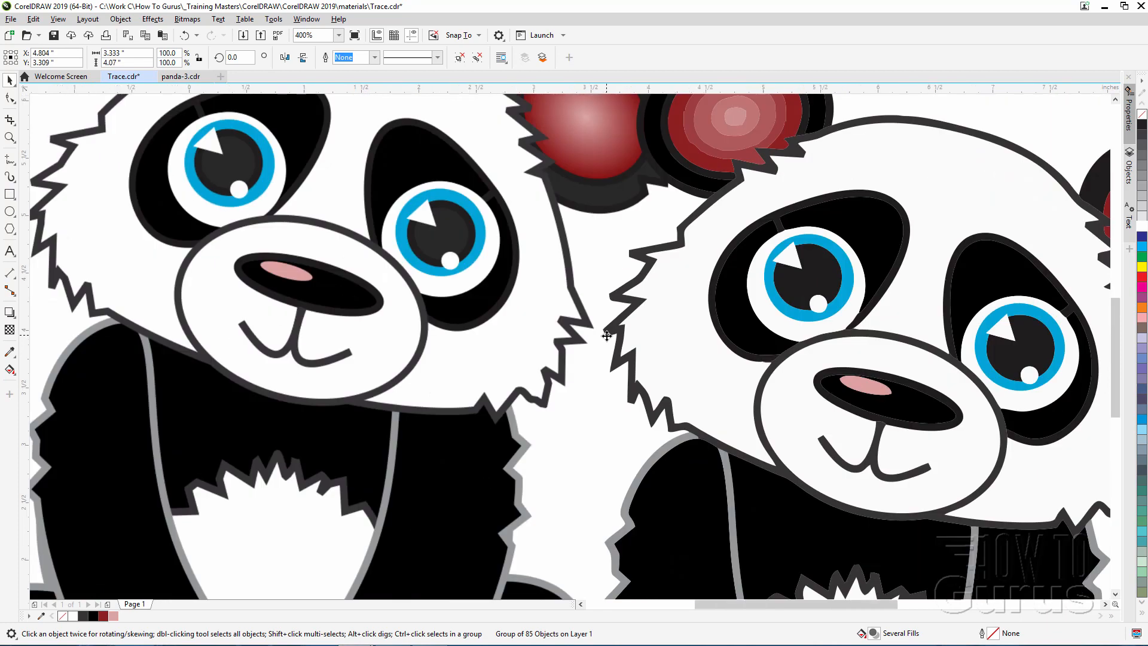
{"action": "scroll", "coordinate": [606, 336], "scroll_direction": "down", "scroll_amount": 3}
{"action": "left_click_drag", "start_coordinate": [685, 394], "coordinate": [782, 385]}
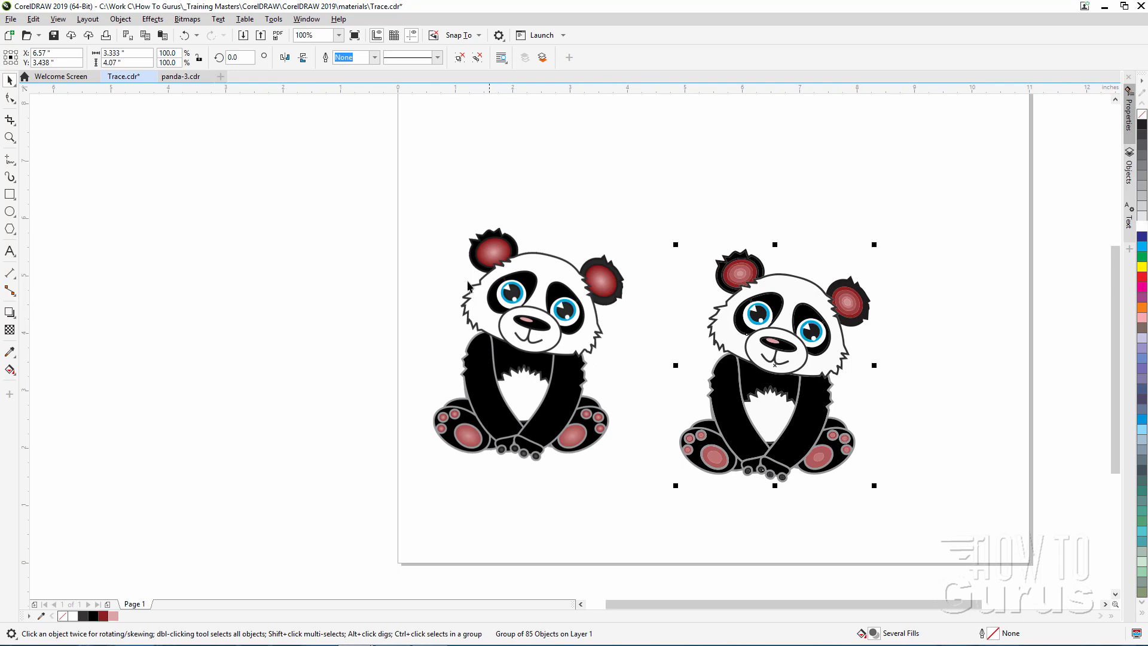
{"action": "scroll", "coordinate": [728, 349], "scroll_direction": "up", "scroll_amount": 2}
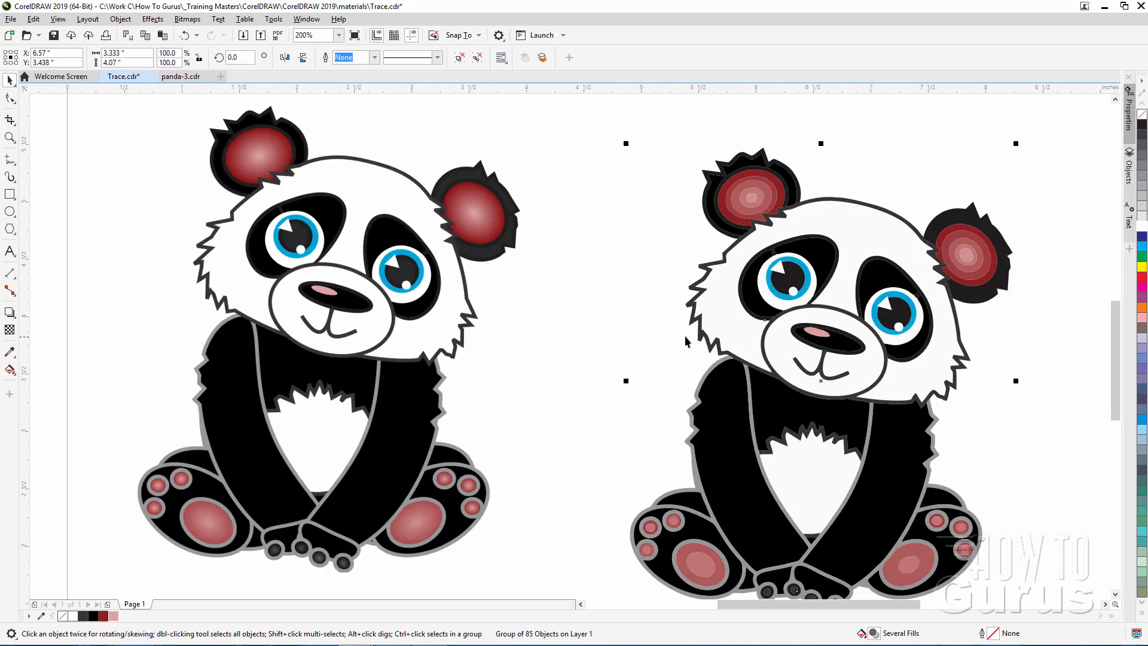
{"action": "left_click_drag", "start_coordinate": [752, 387], "coordinate": [714, 372]}
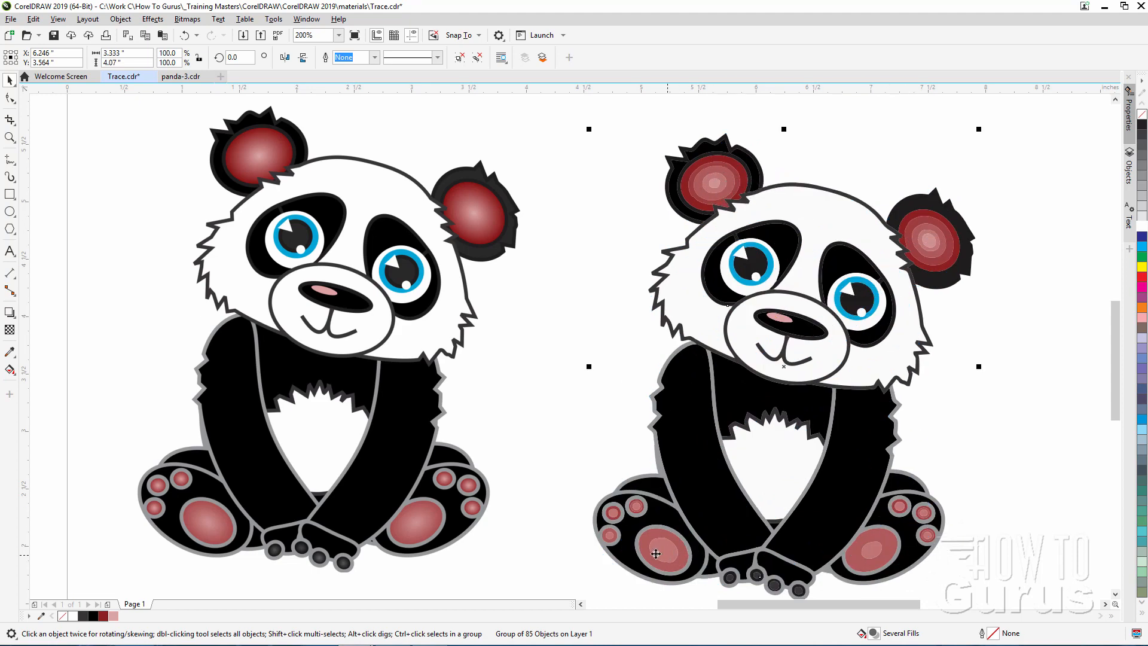
Ungroup all objects of the traced panda and clear the selection, keeping the banded ear in close view.
{"action": "scroll", "coordinate": [708, 189], "scroll_direction": "up", "scroll_amount": 3}
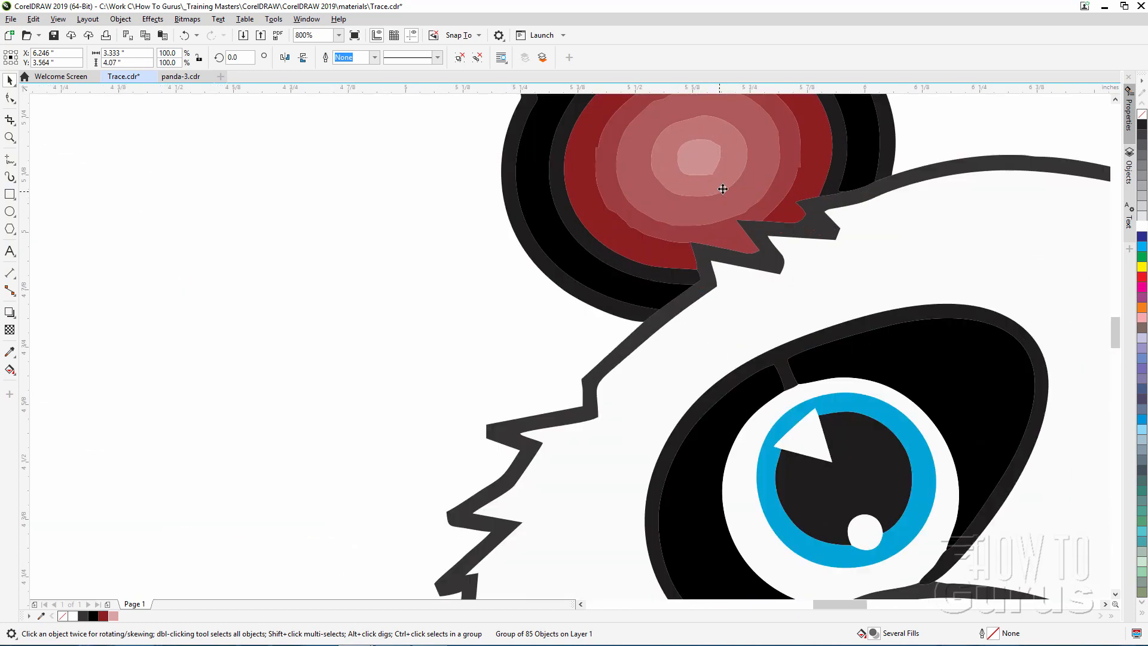
{"action": "left_click_drag", "start_coordinate": [775, 199], "coordinate": [604, 344]}
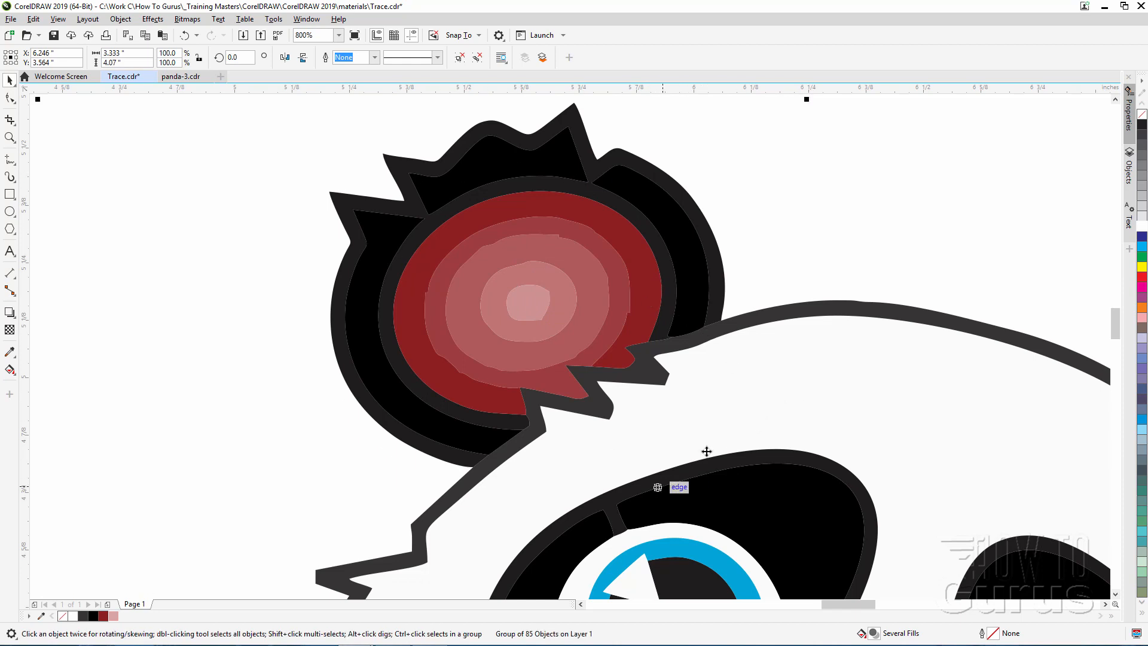
{"action": "right_click", "coordinate": [466, 254]}
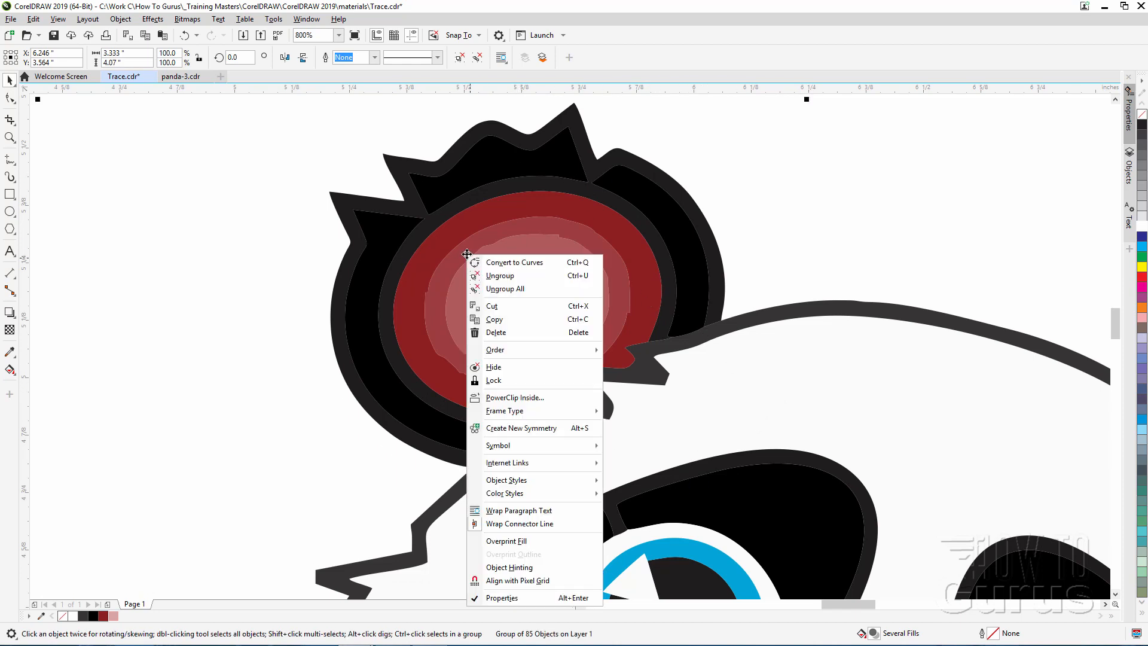
{"action": "left_click", "coordinate": [500, 285]}
{"action": "left_click", "coordinate": [820, 196]}
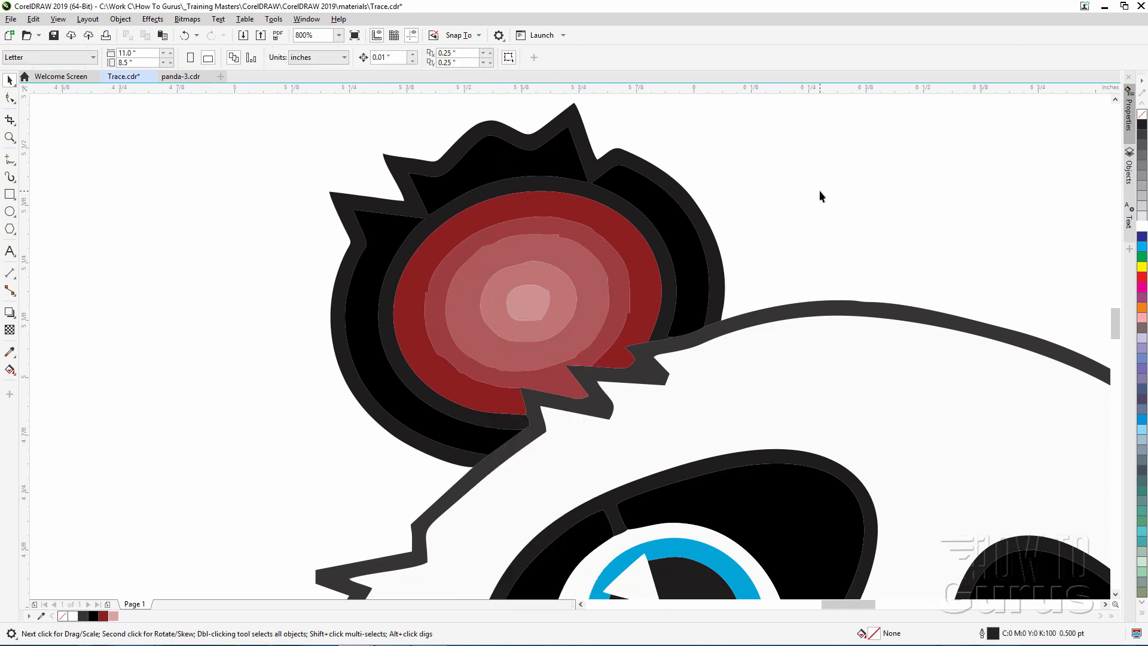
Select the lightest center shape of the ear and sample its pink R206 G145 B145 into the document palette.
{"action": "left_click", "coordinate": [531, 303]}
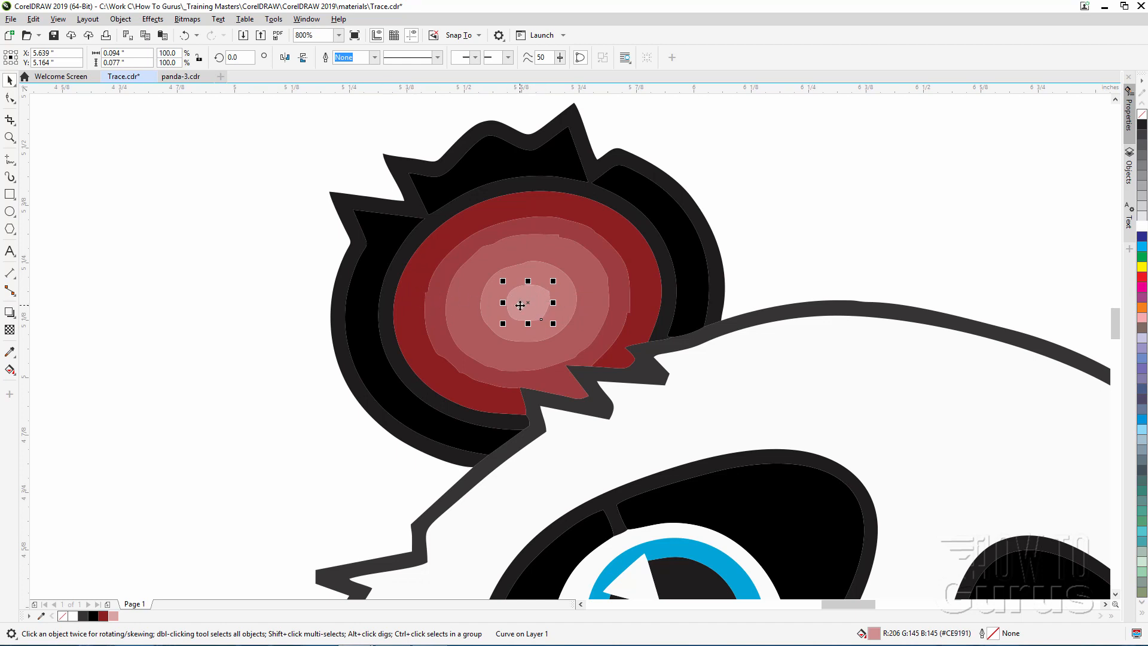
{"action": "left_click", "coordinate": [11, 353]}
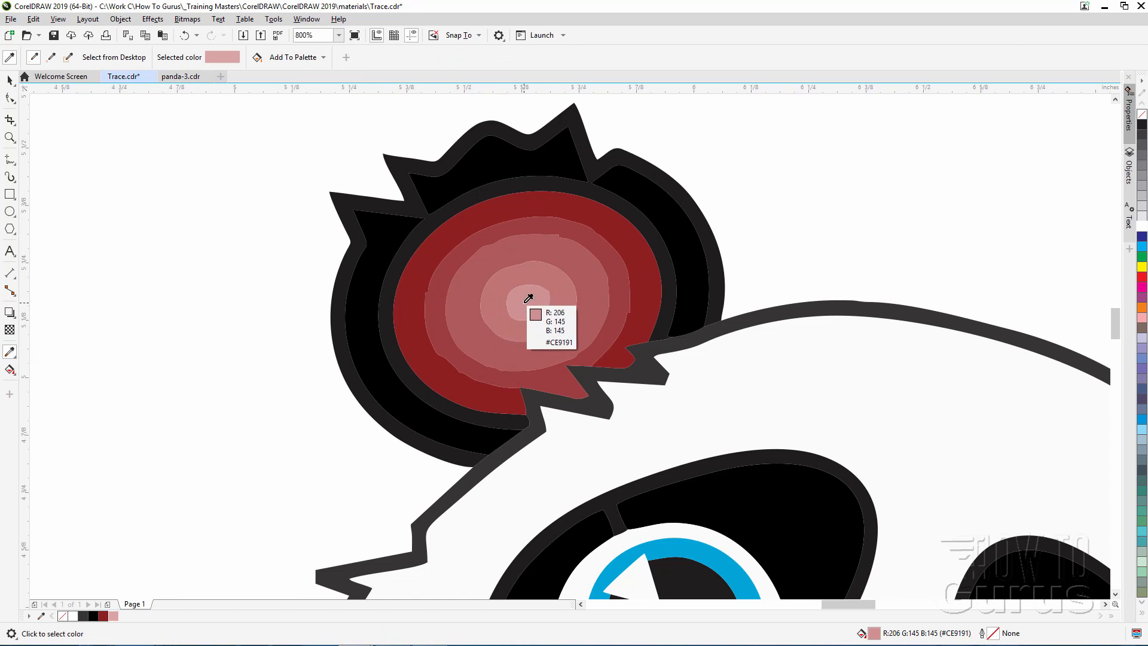
{"action": "left_click", "coordinate": [522, 302]}
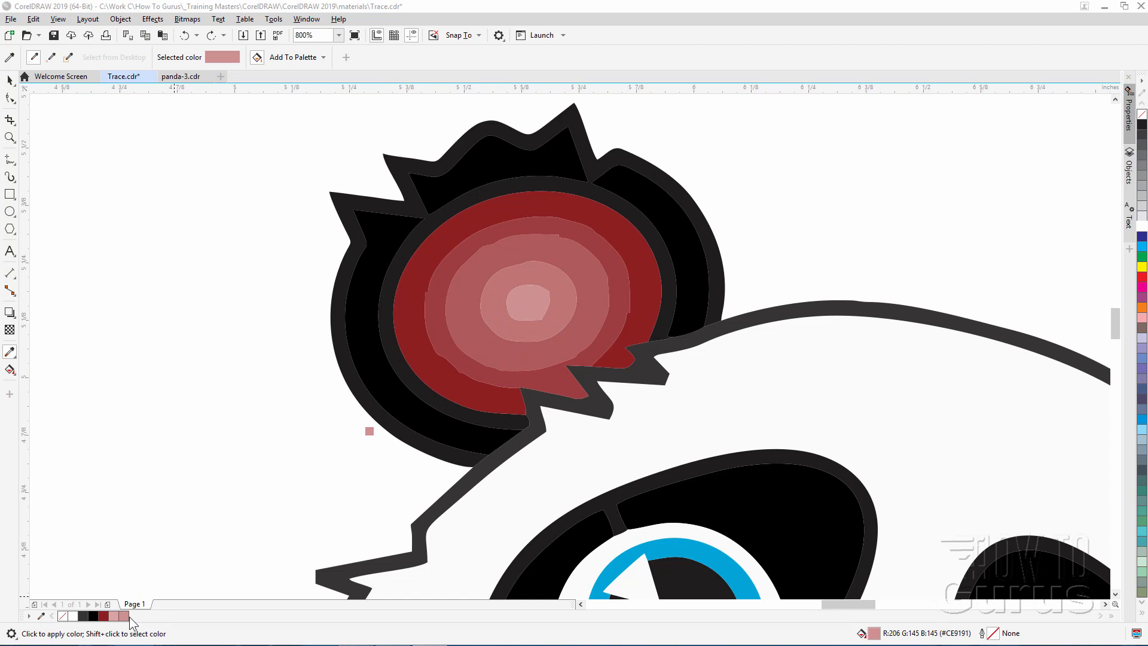
{"action": "left_click", "coordinate": [323, 58]}
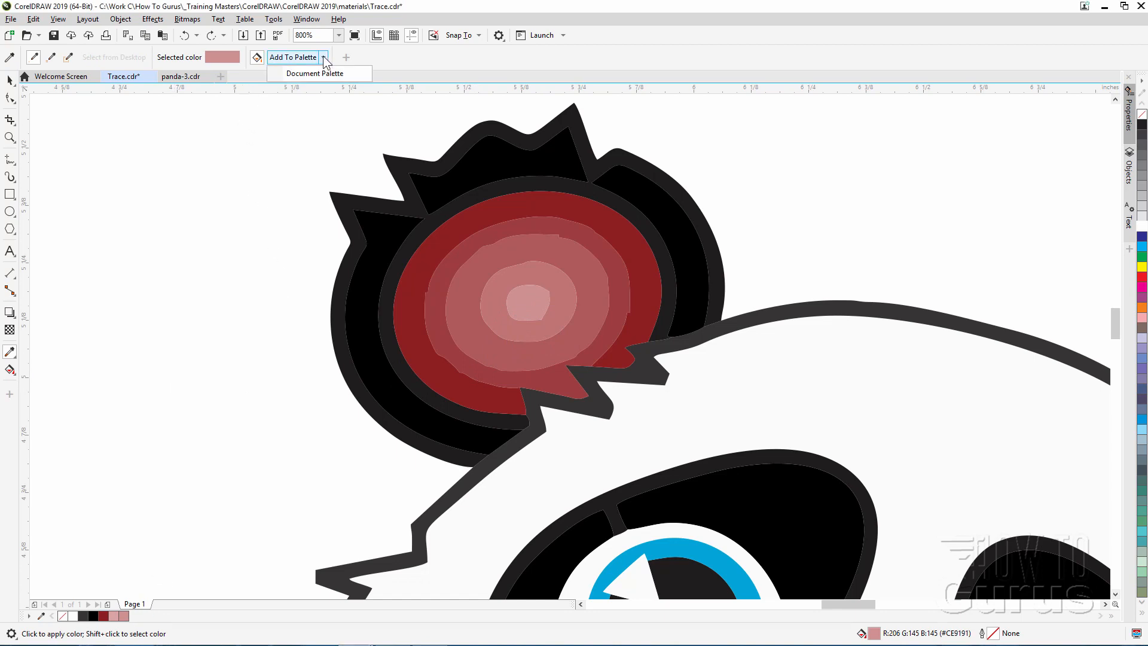
{"action": "left_click", "coordinate": [324, 59]}
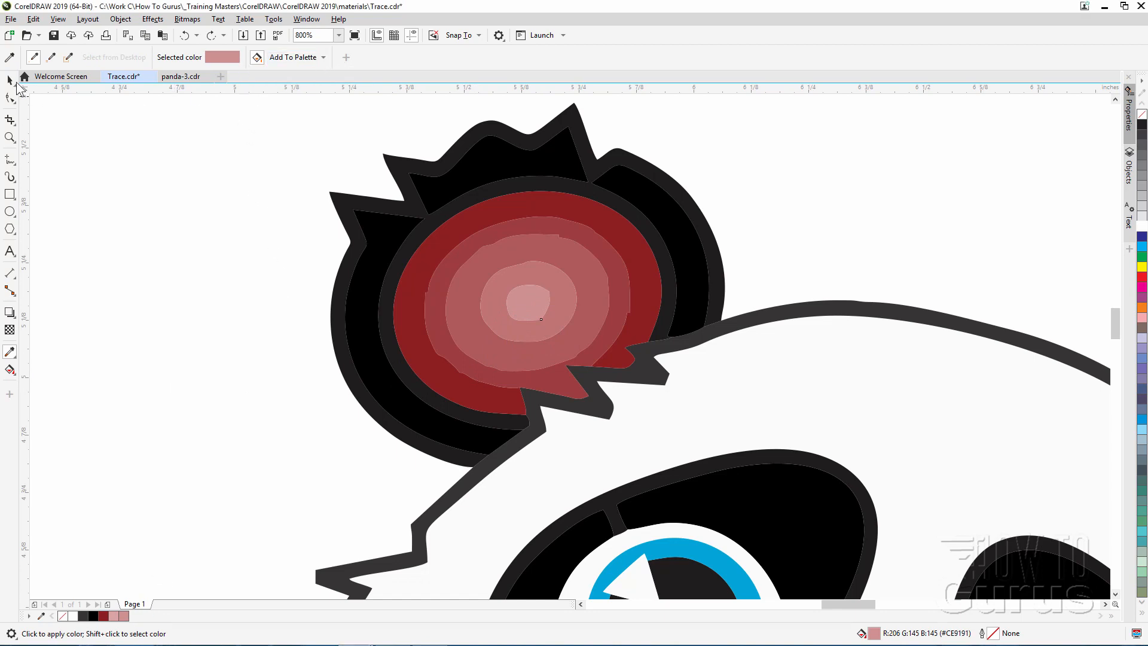
Sample the dark red of the ear's outer ring with the Color Eyedropper, and return to the Pick tool.
{"action": "left_click", "coordinate": [12, 58]}
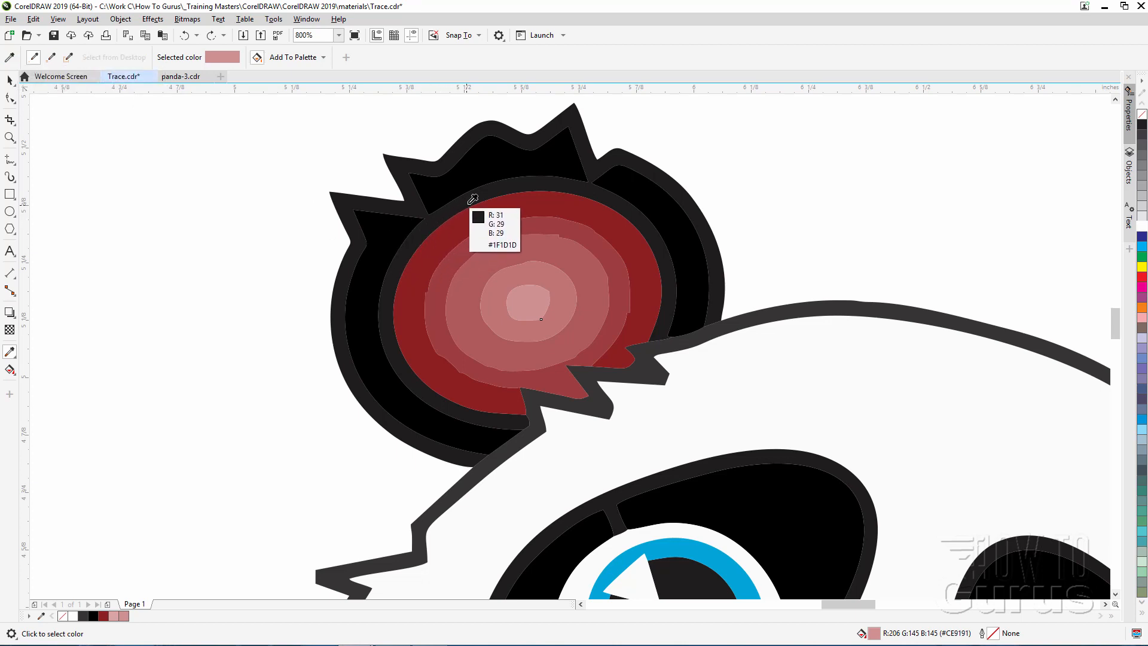
{"action": "left_click", "coordinate": [452, 231]}
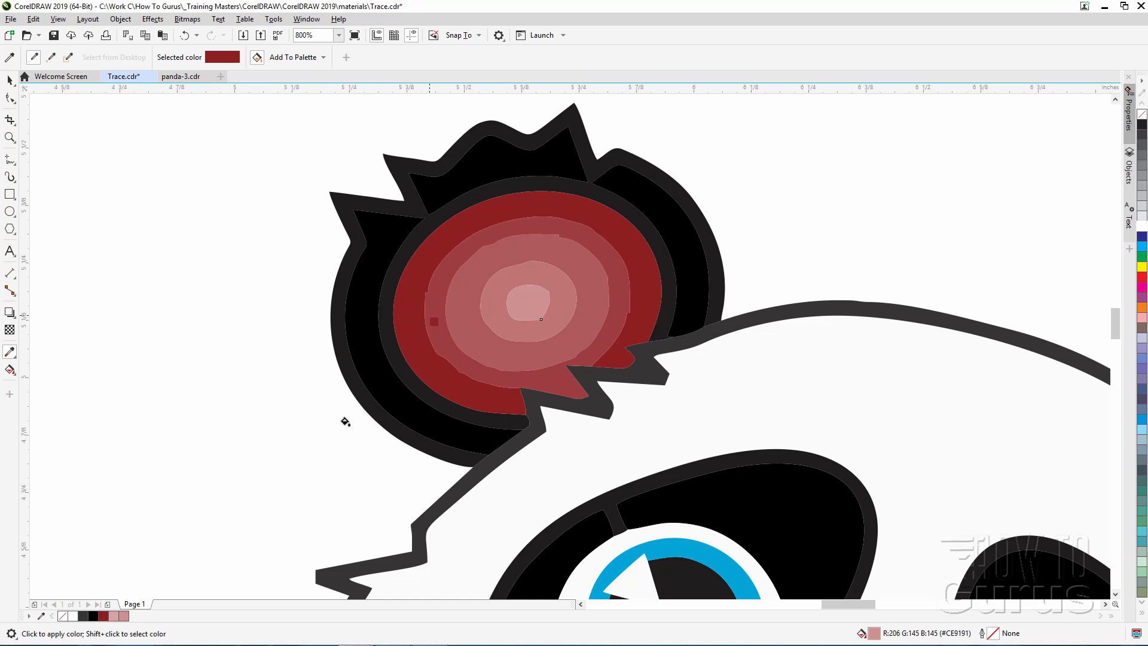
{"action": "left_click", "coordinate": [9, 79]}
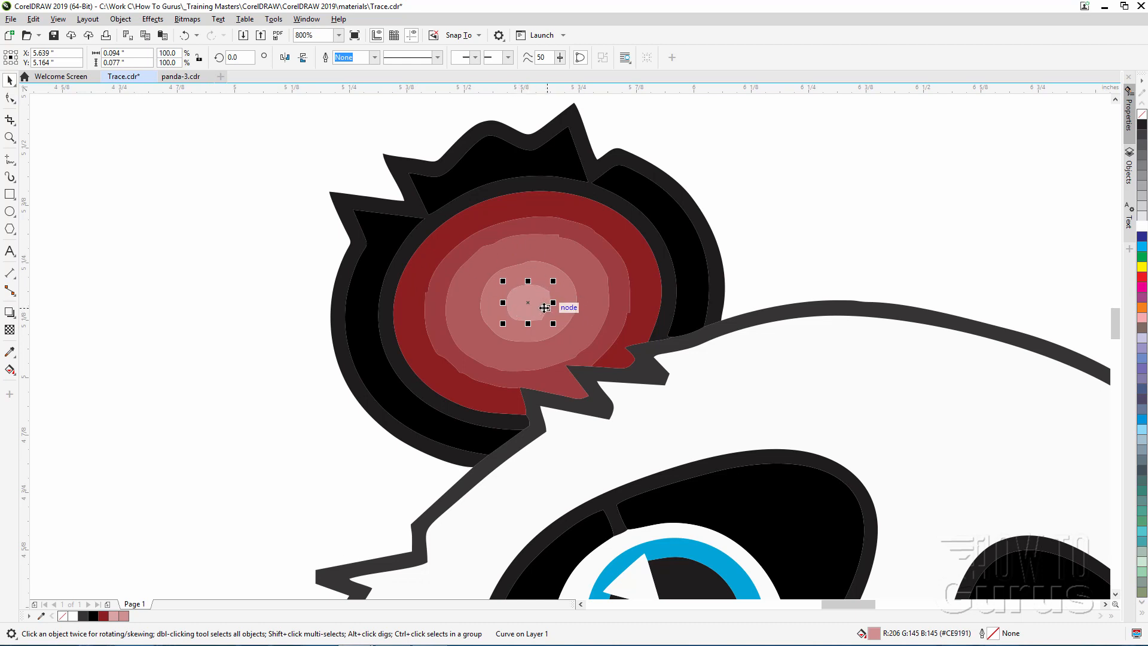
Delete the three lightest inner color shapes from the center of the ear, keeping the two outer red rings.
{"action": "key", "text": "Delete"}
{"action": "left_click", "coordinate": [557, 307]}
{"action": "key", "text": "Delete"}
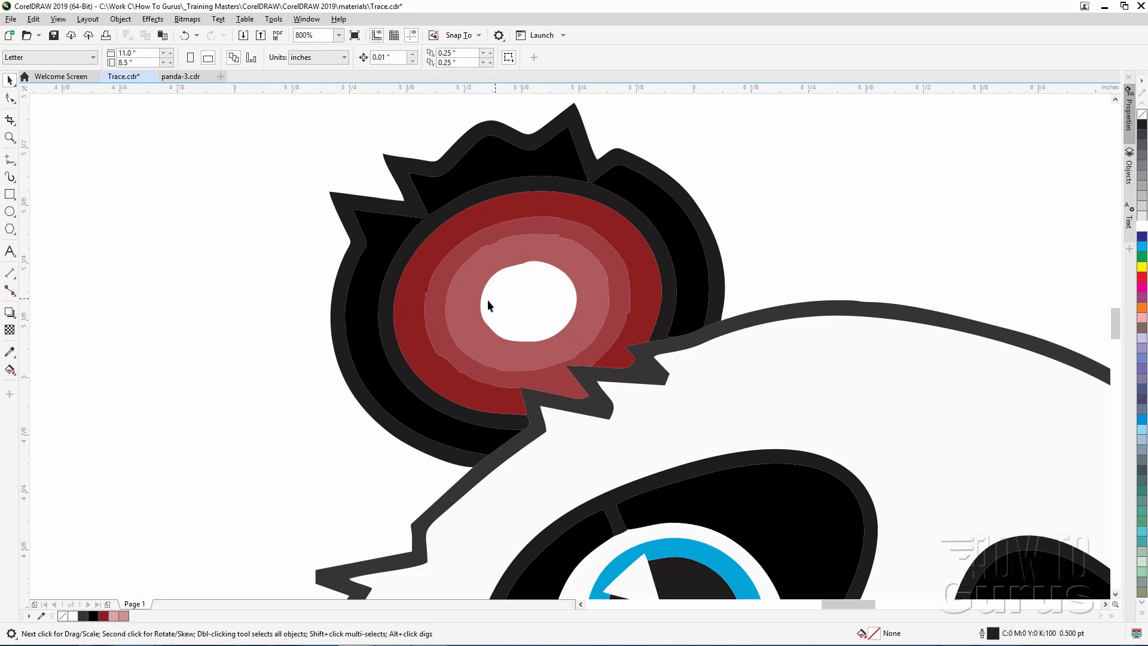
{"action": "left_click", "coordinate": [465, 300]}
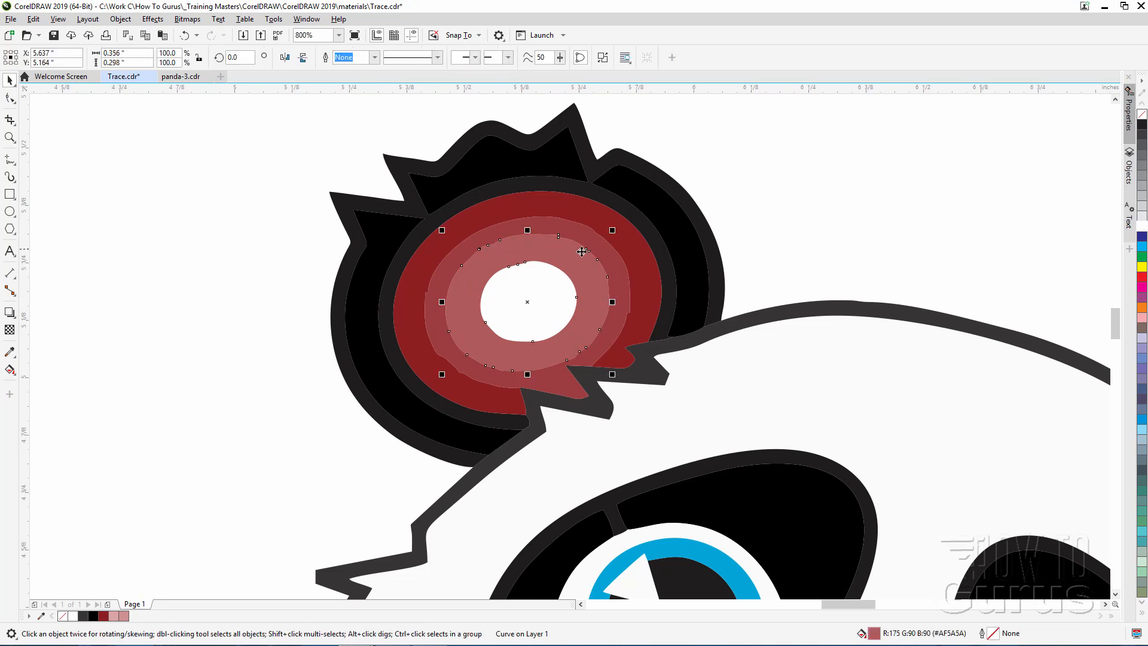
{"action": "key", "text": "Delete"}
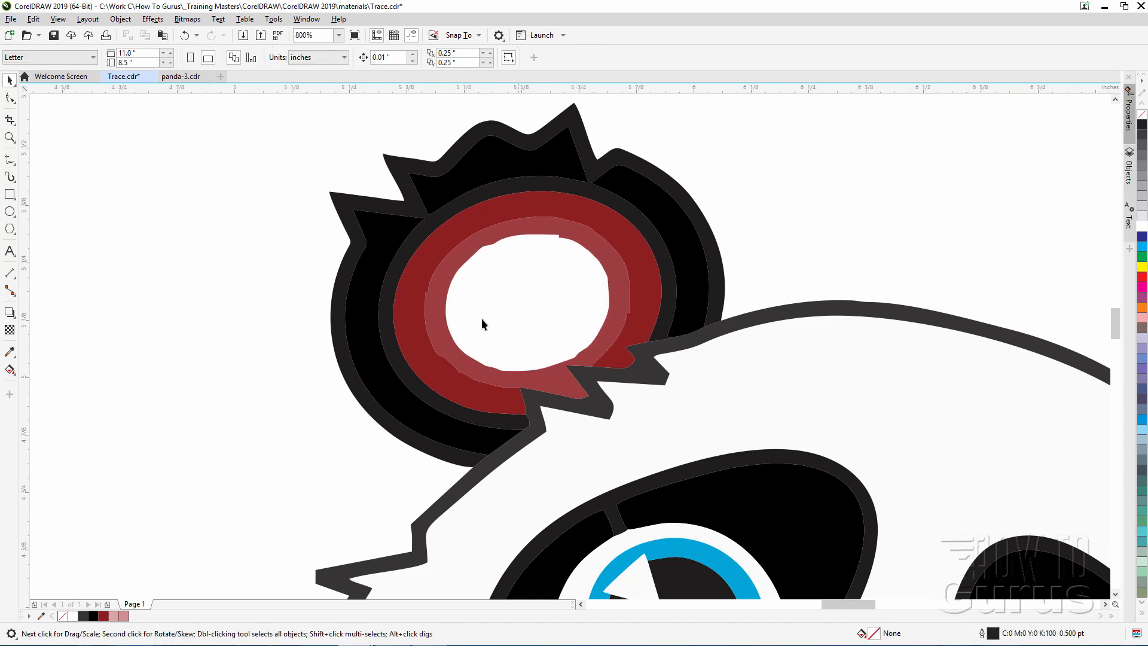
{"action": "left_click", "coordinate": [443, 285]}
{"action": "key", "text": "Delete"}
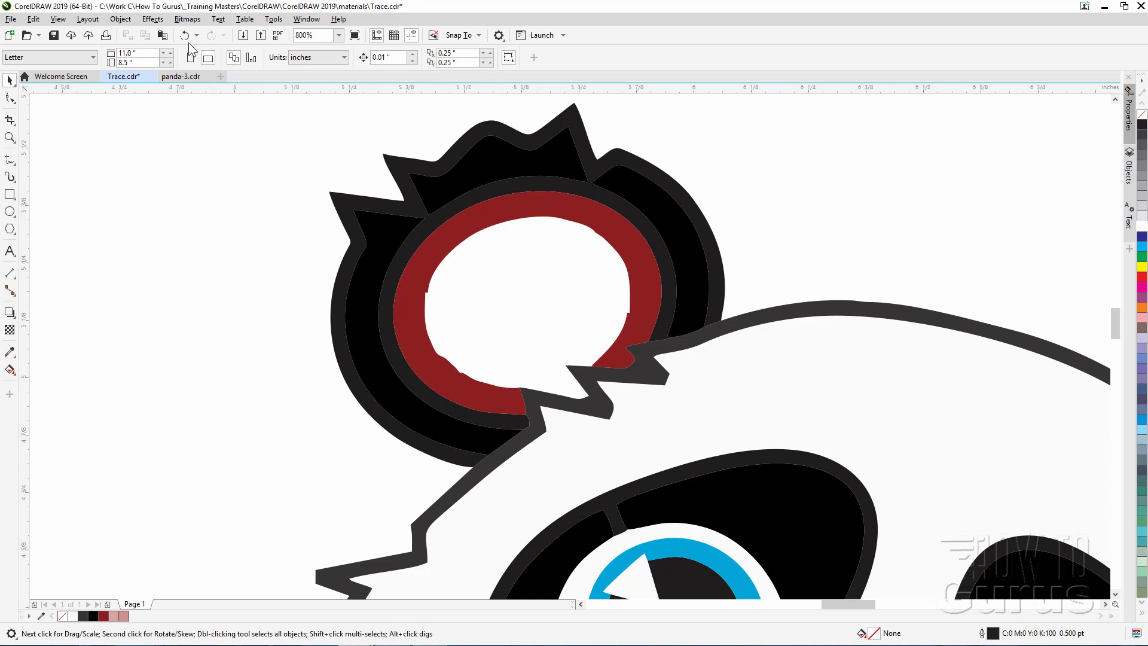
{"action": "key", "text": "ctrl+z"}
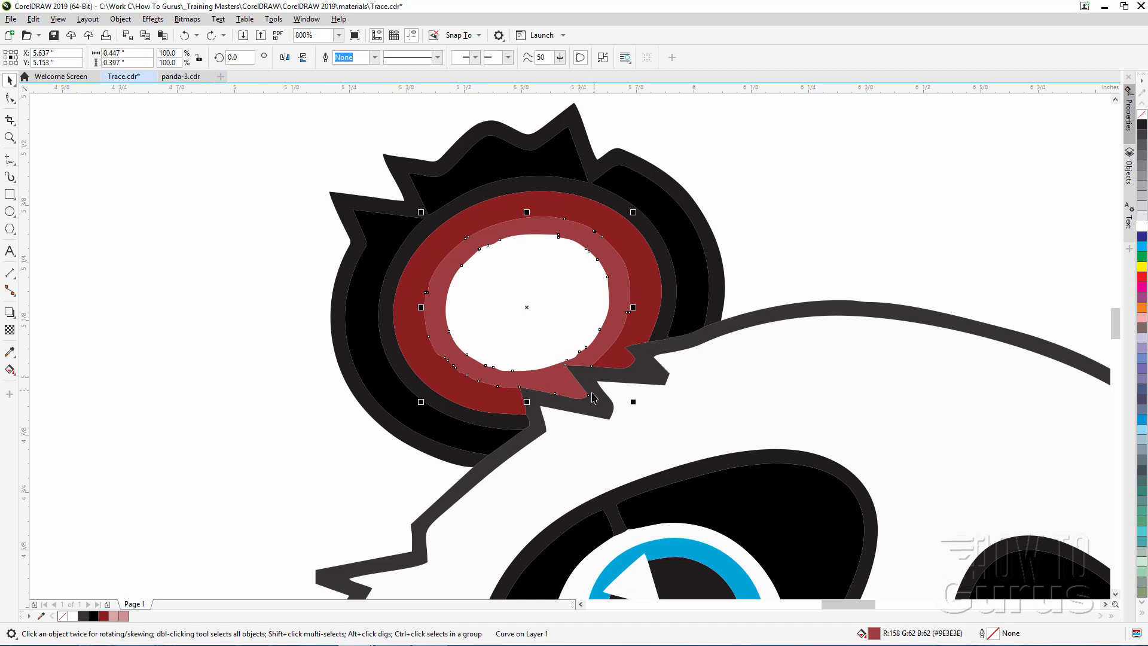
Weld the dark red outer ring of the ear and the lighter ring inside it into one shape.
{"action": "left_click", "coordinate": [422, 267]}
{"action": "left_click", "coordinate": [443, 287], "text": "shift"}
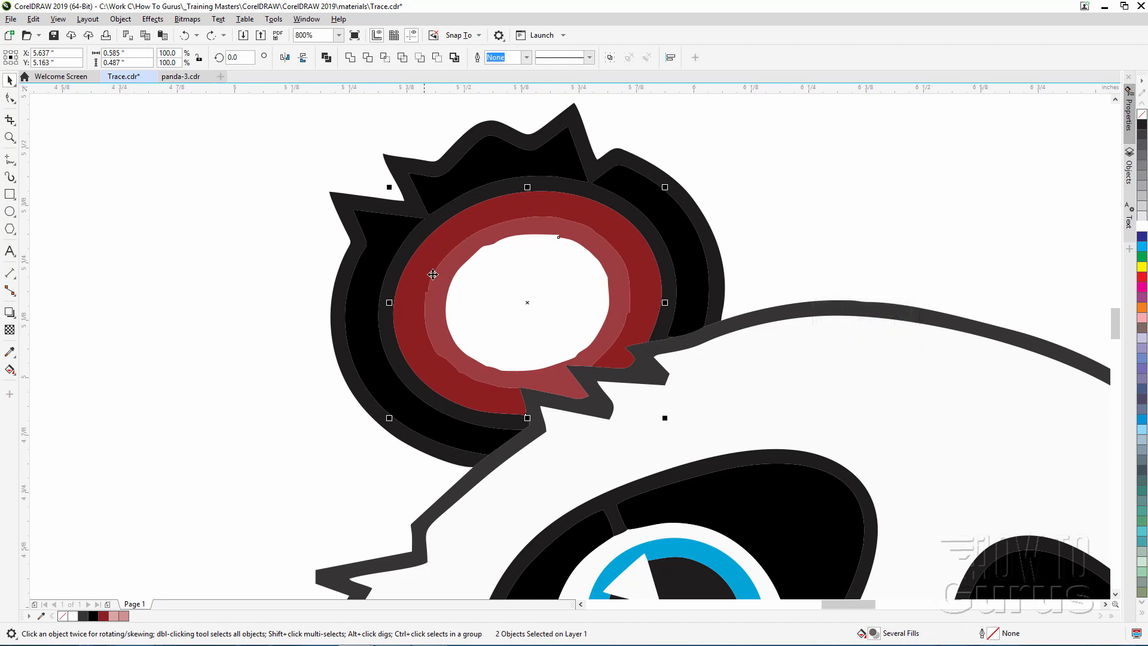
{"action": "left_click", "coordinate": [350, 57]}
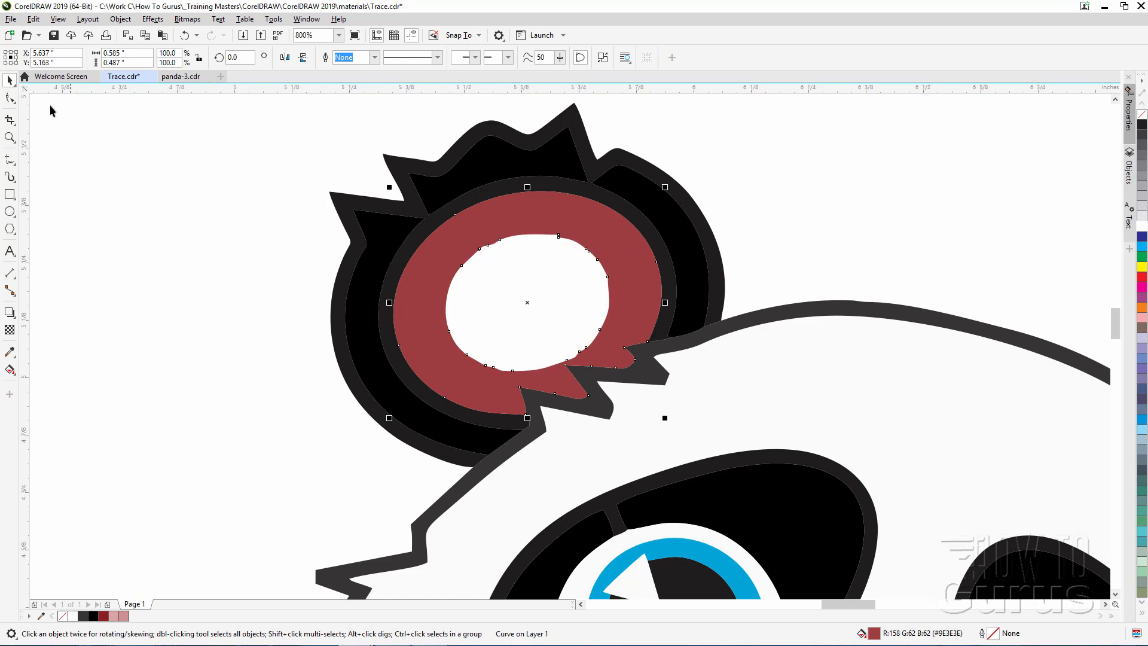
Delete all nodes of the inner hole with the Shape tool so the welded ear shape is solid.
{"action": "left_click", "coordinate": [10, 98]}
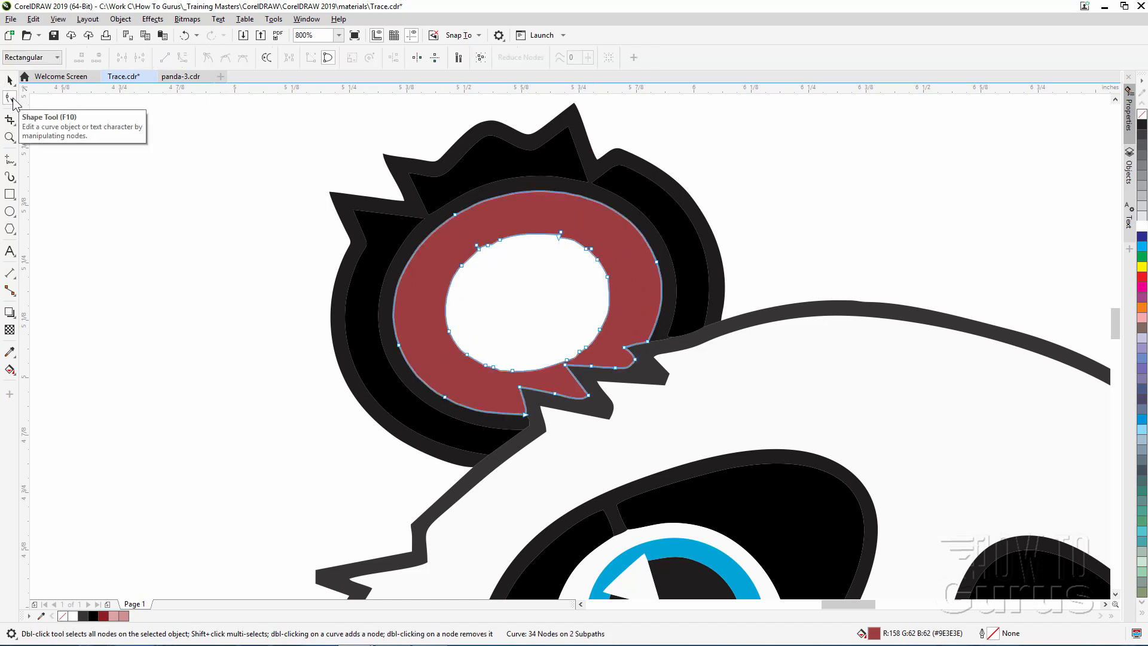
{"action": "left_click_drag", "start_coordinate": [435, 252], "coordinate": [532, 278]}
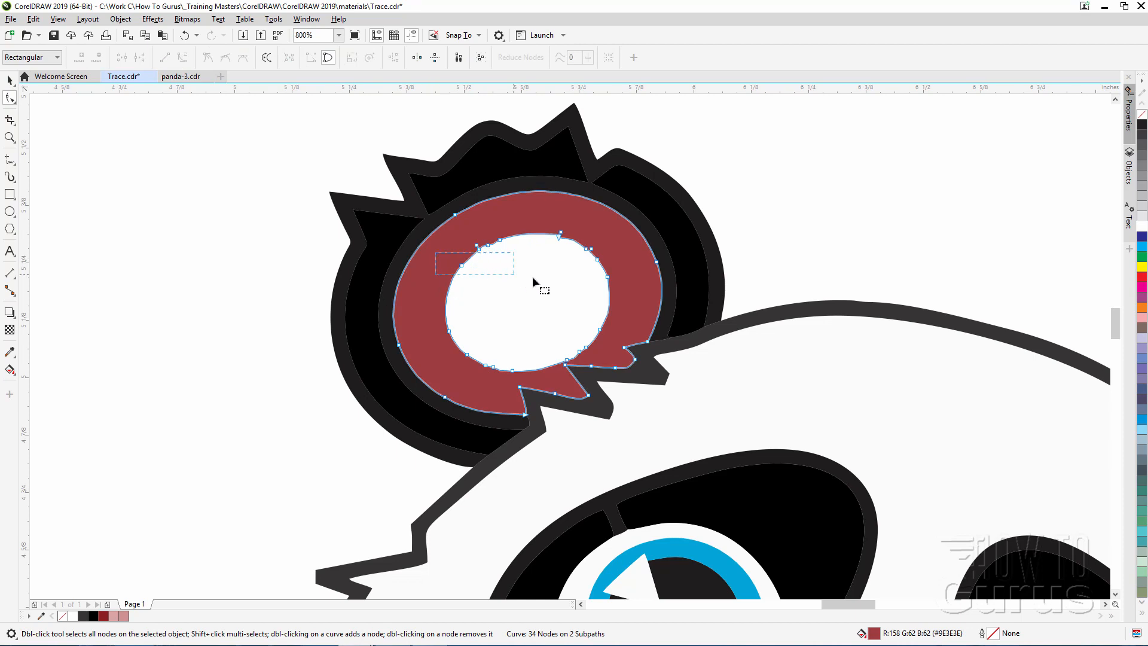
{"action": "left_click_drag", "start_coordinate": [605, 317], "coordinate": [610, 349]}
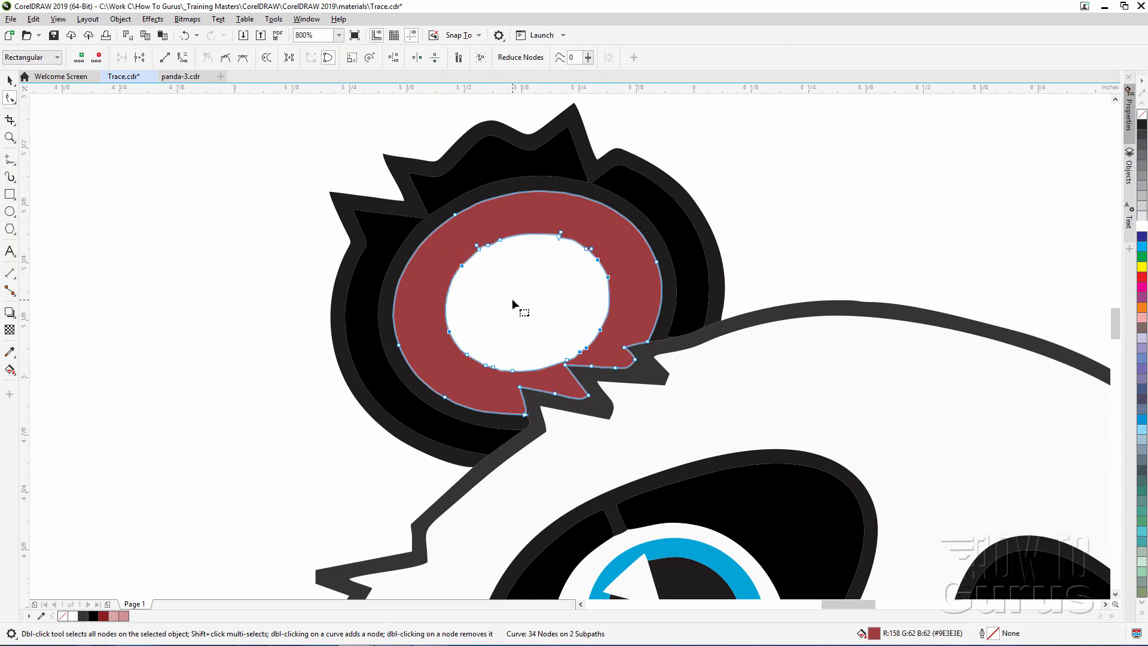
{"action": "key", "text": "Delete"}
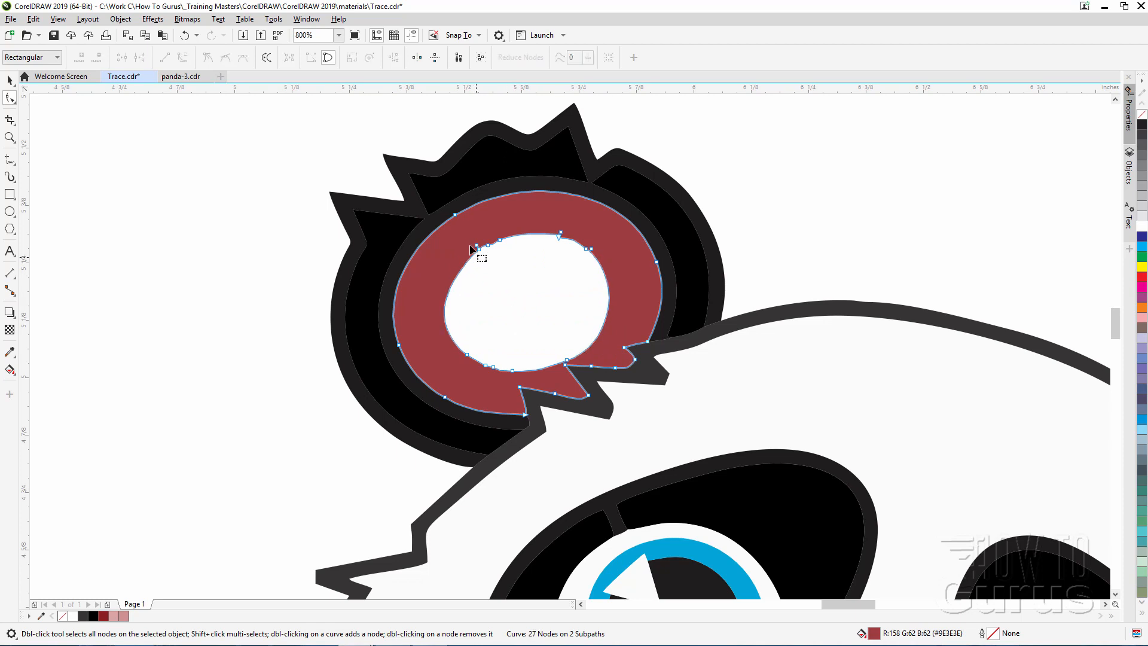
{"action": "left_click_drag", "start_coordinate": [587, 264], "coordinate": [591, 266]}
{"action": "key", "text": "Delete"}
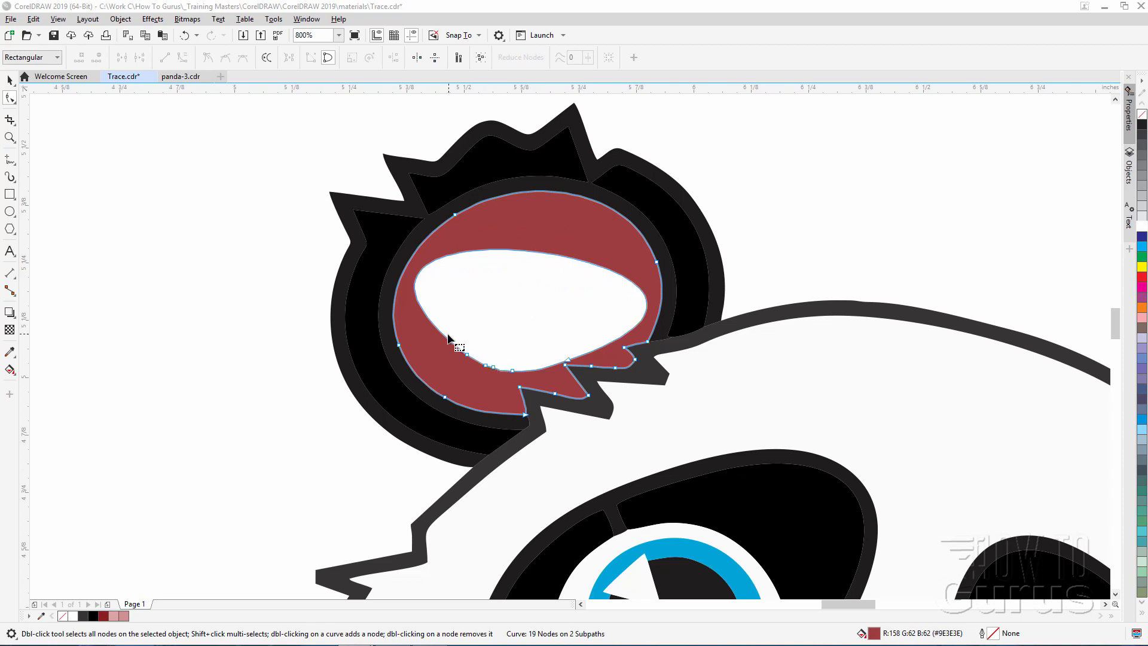
{"action": "left_click_drag", "start_coordinate": [447, 335], "coordinate": [524, 379]}
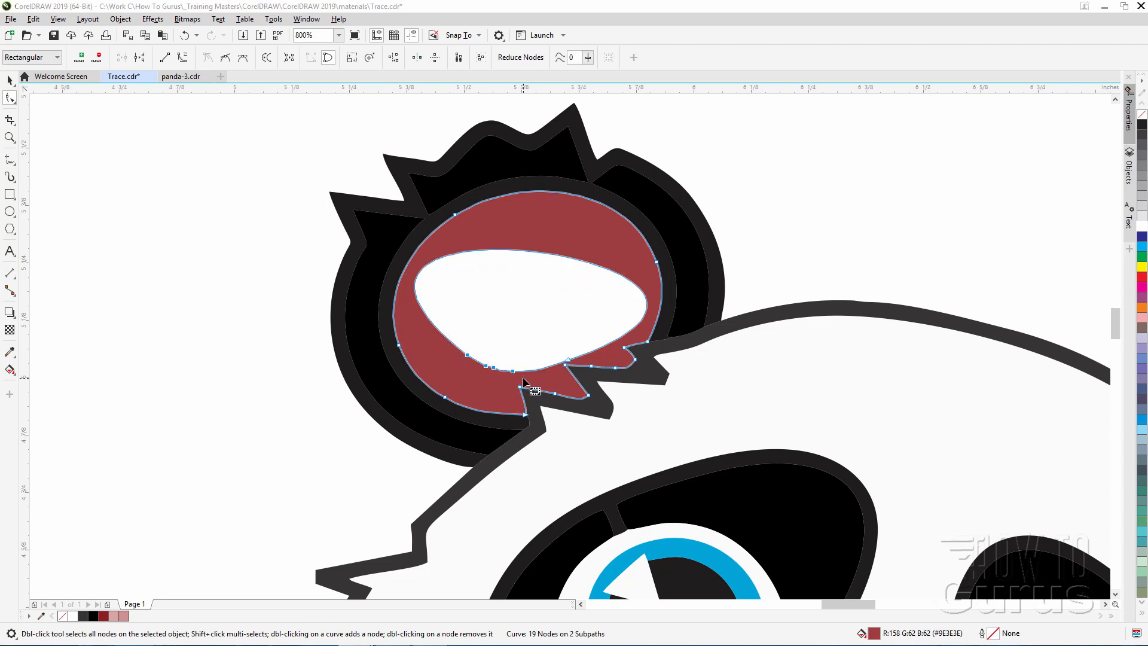
{"action": "key", "text": "Delete"}
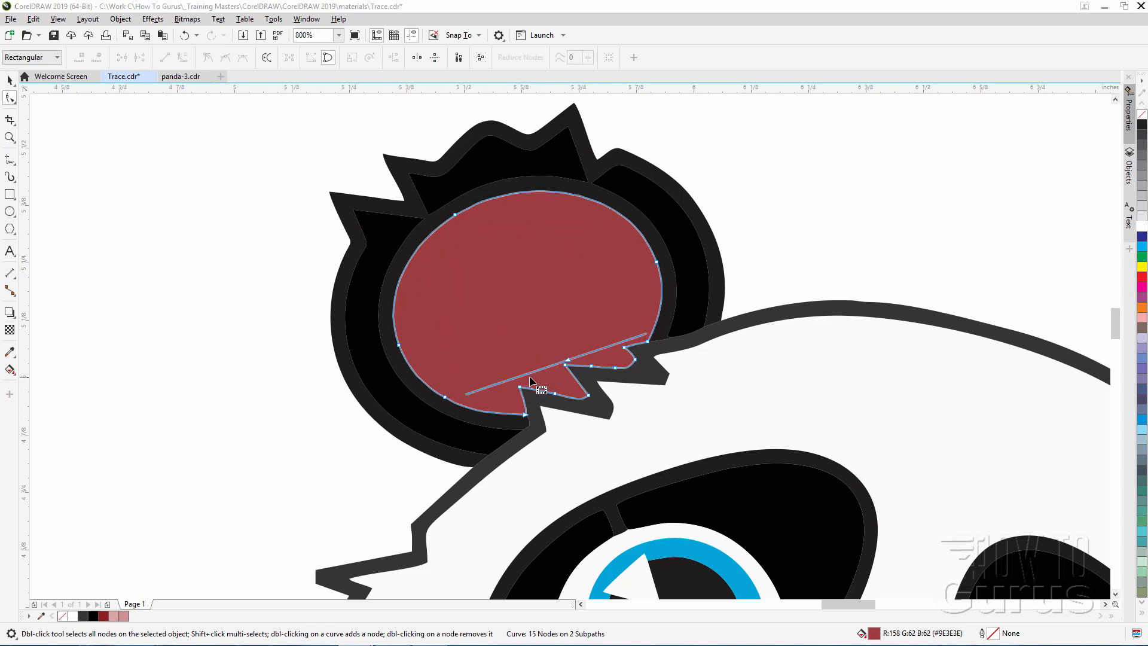
{"action": "right_click", "coordinate": [570, 361]}
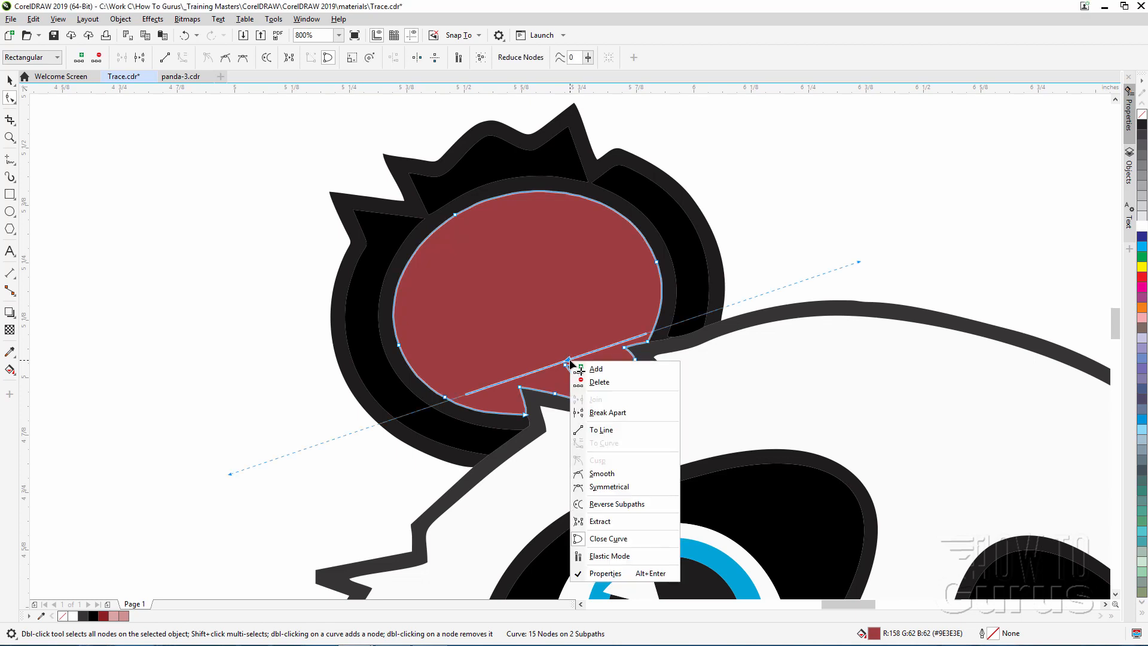
{"action": "left_click", "coordinate": [594, 383]}
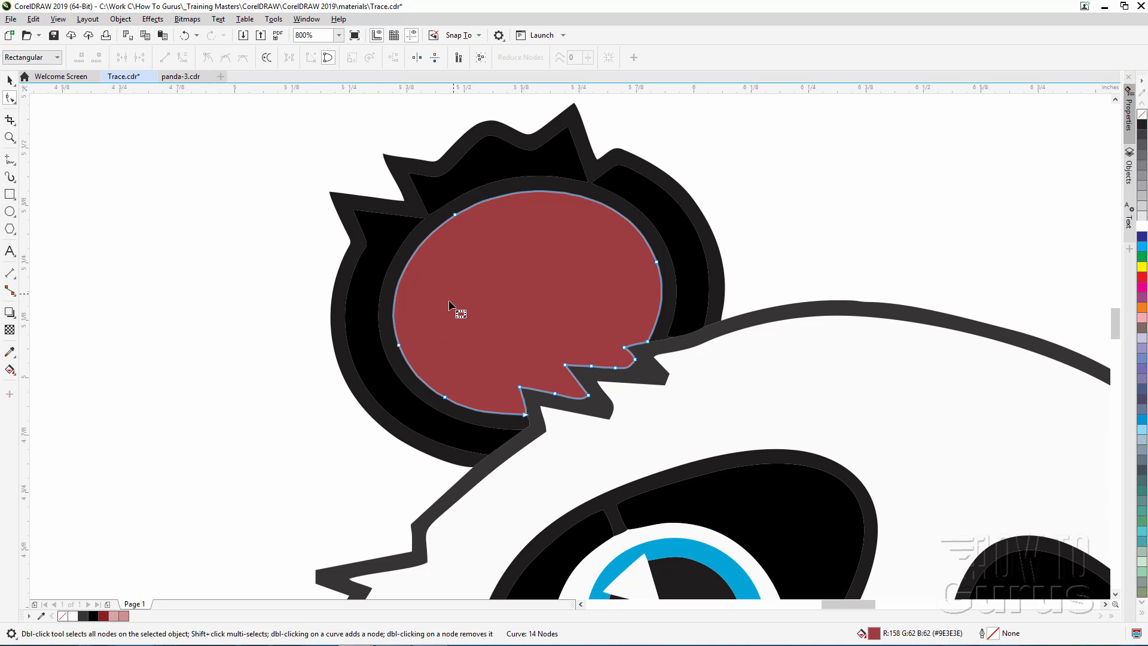
Apply an elliptical fountain fill to the ear shape, centered in the ear and reaching its upper-left edge.
{"action": "left_click", "coordinate": [10, 370]}
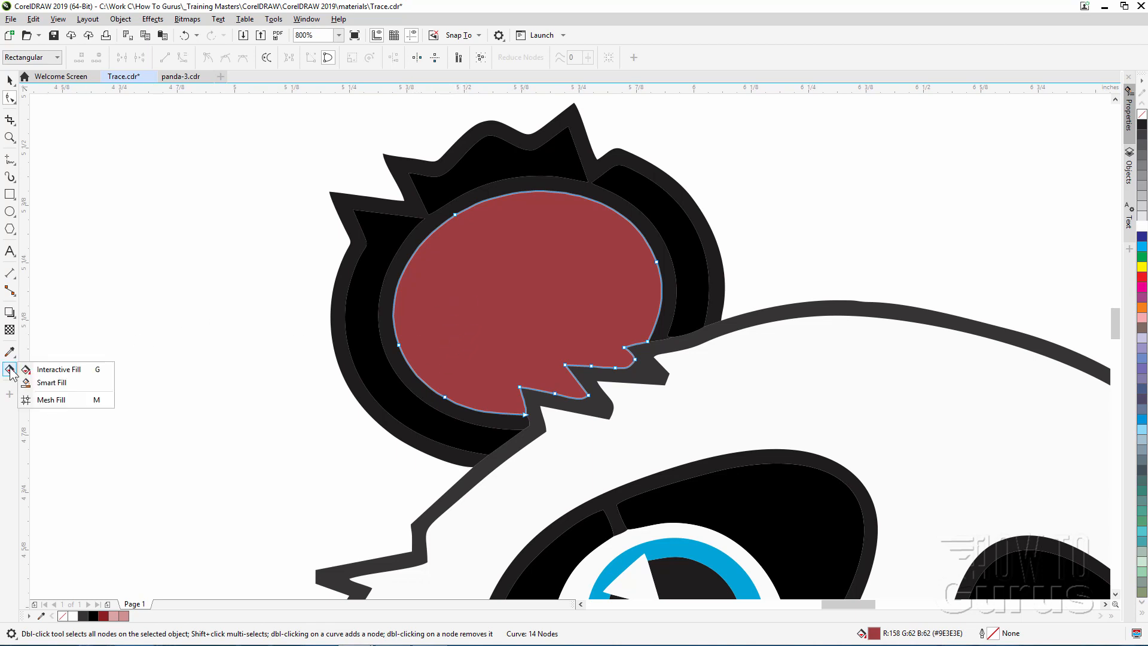
{"action": "key", "text": "g"}
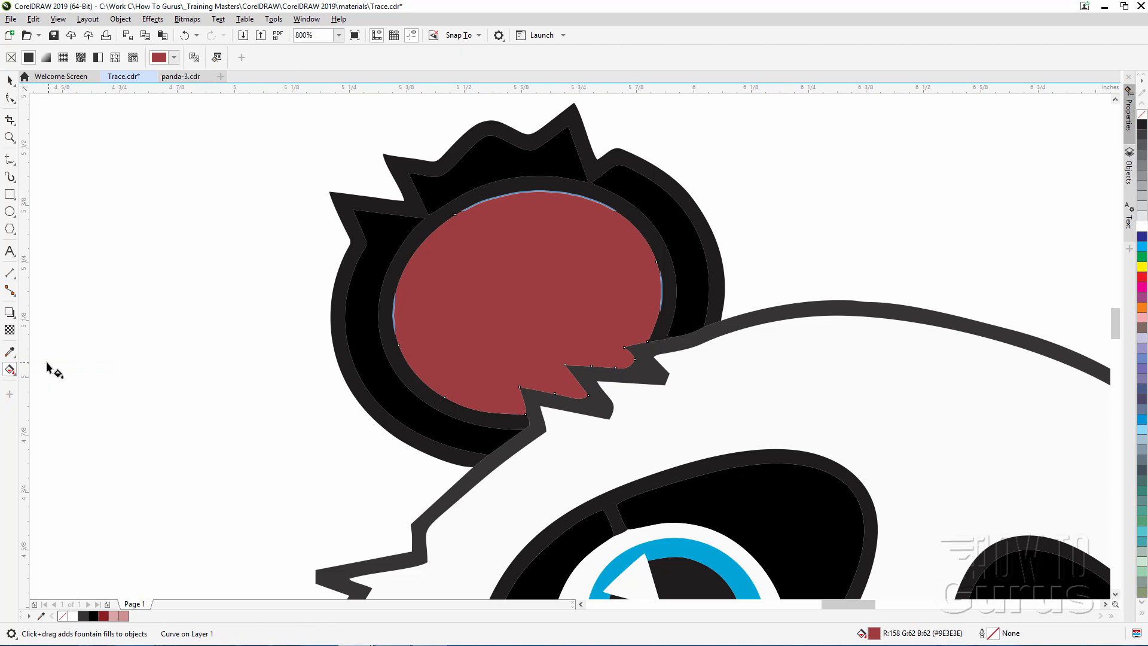
{"action": "left_click_drag", "start_coordinate": [527, 312], "coordinate": [446, 232]}
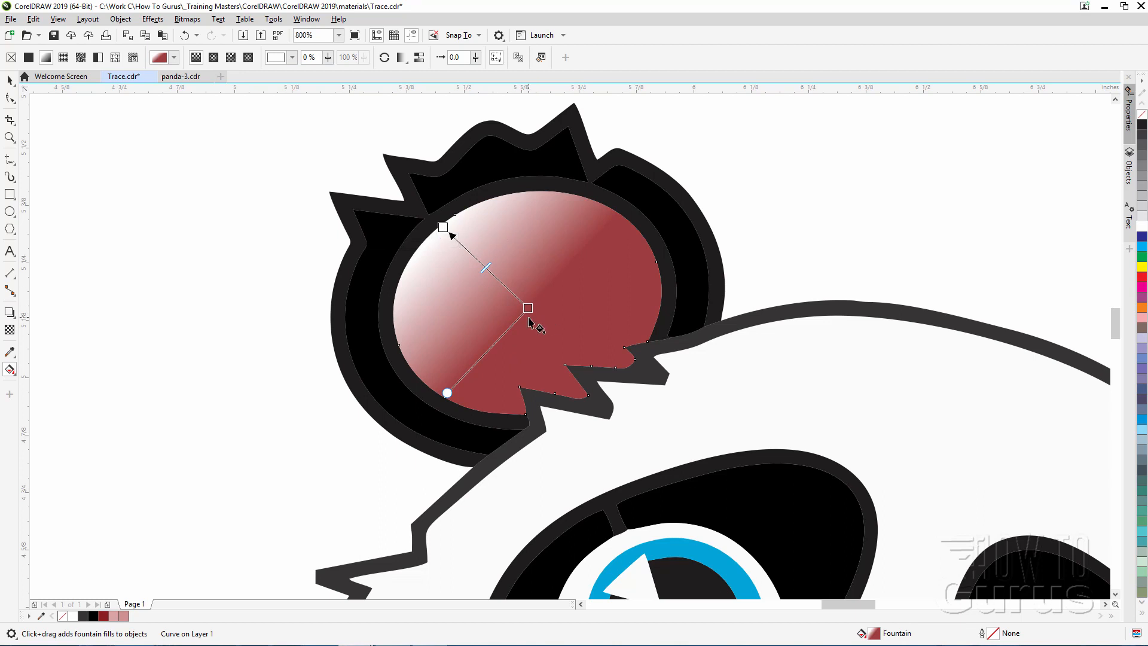
{"action": "left_click", "coordinate": [214, 57]}
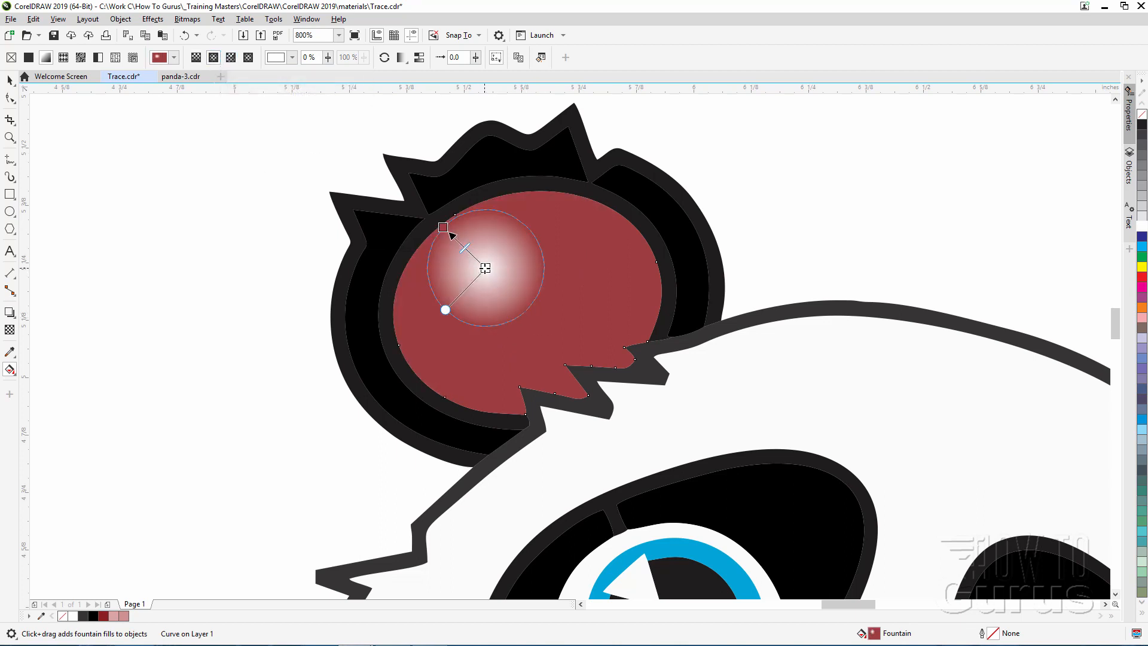
{"action": "left_click_drag", "start_coordinate": [485, 269], "coordinate": [530, 307]}
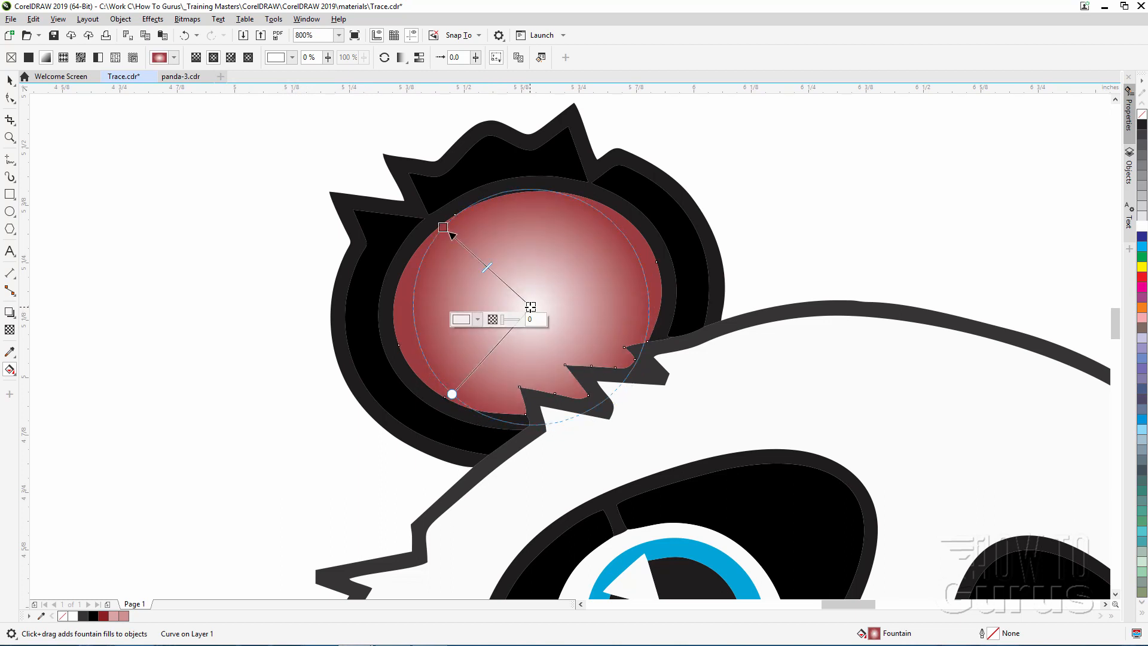
Set the fountain fill's center color to the sampled pink R206 G145 B145 from the document palette.
{"action": "left_click", "coordinate": [476, 319]}
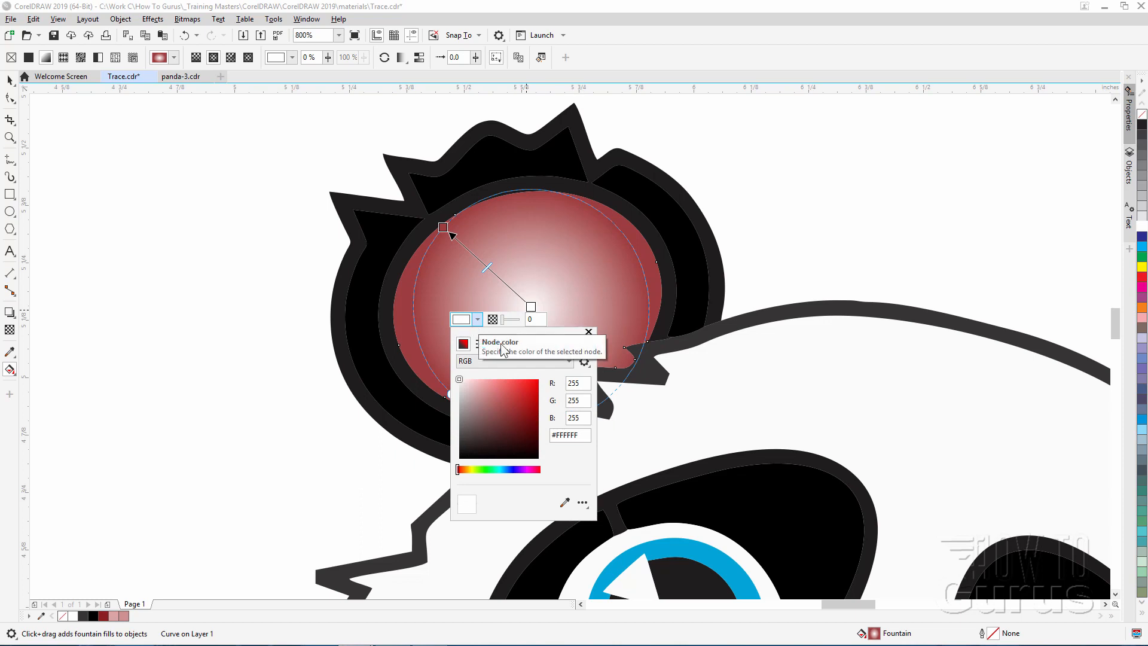
{"action": "left_click", "coordinate": [565, 503]}
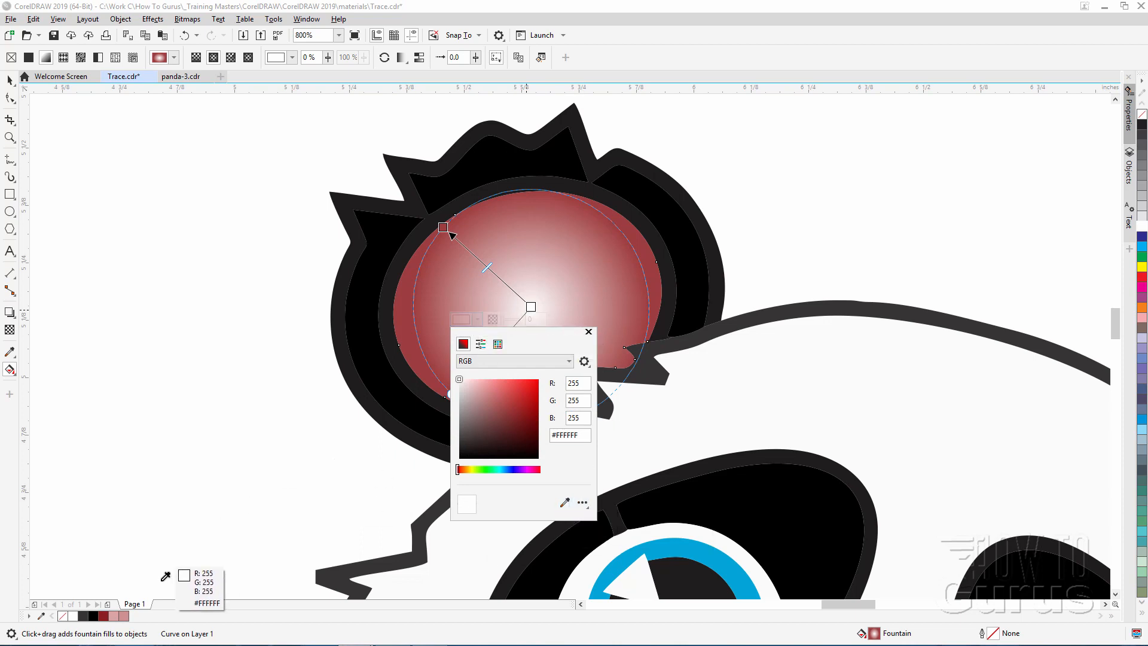
{"action": "left_click", "coordinate": [123, 615]}
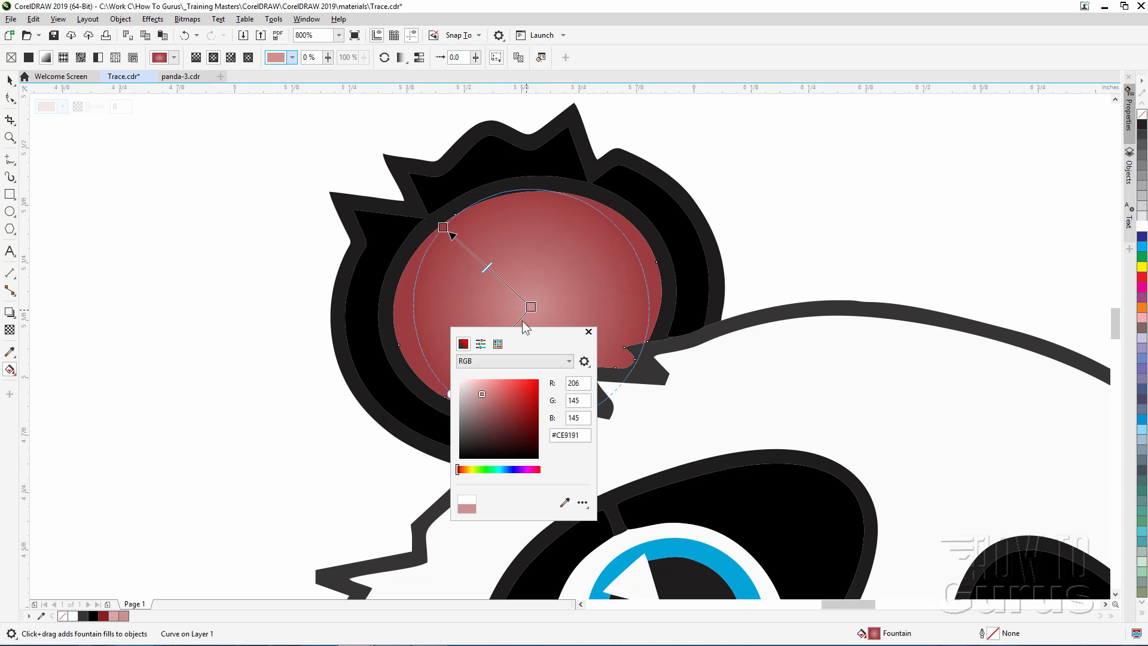
{"action": "left_click", "coordinate": [588, 331]}
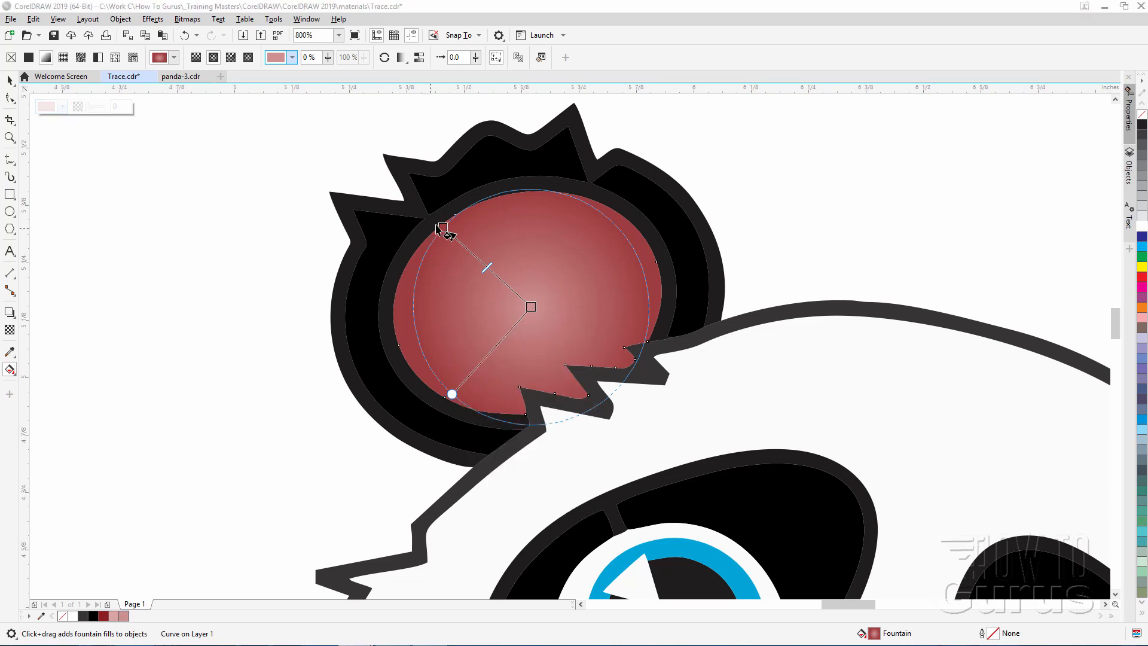
Set the fountain fill's outer color to the sampled dark red R142 G33 B33 from the document palette.
{"action": "left_click", "coordinate": [443, 227]}
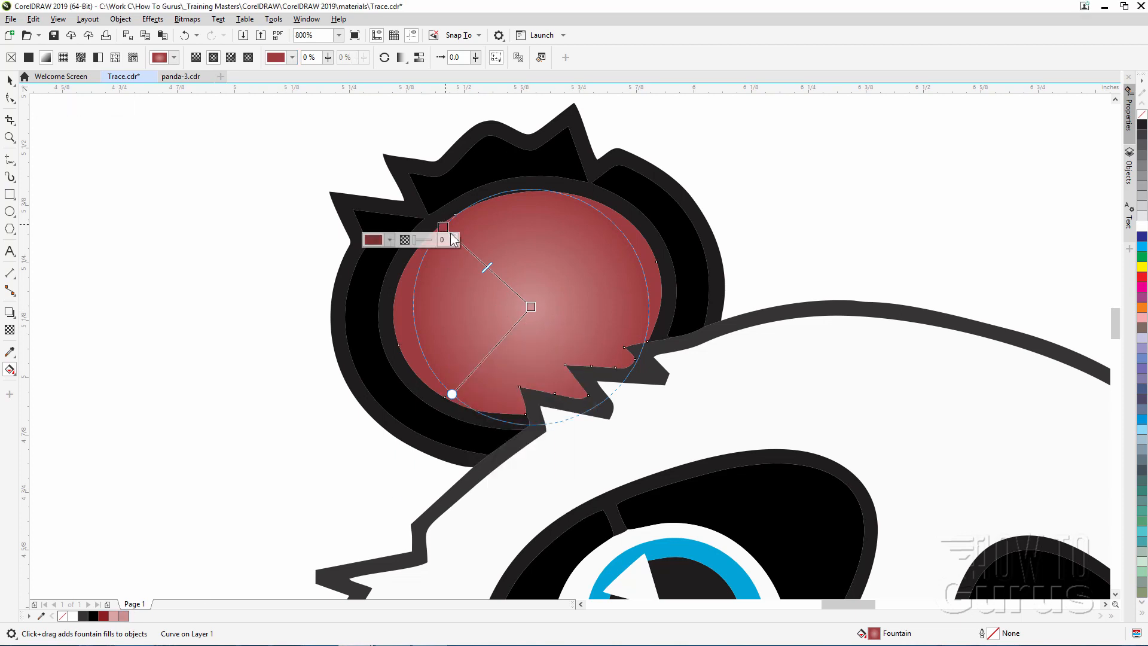
{"action": "left_click", "coordinate": [387, 240]}
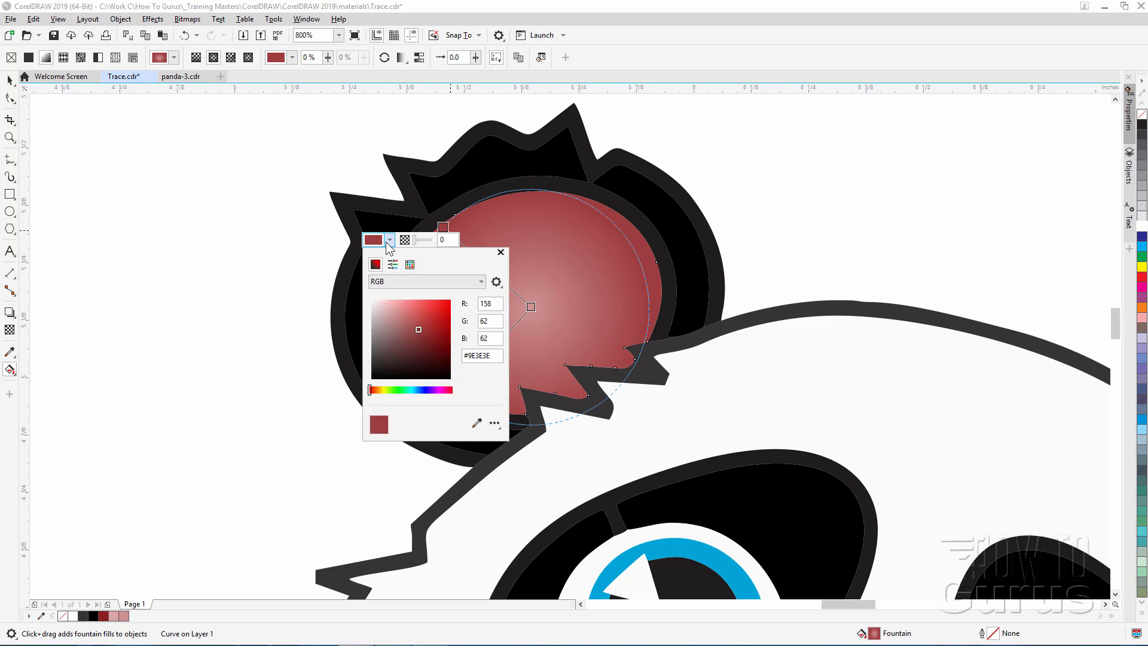
{"action": "left_click", "coordinate": [477, 424]}
{"action": "left_click", "coordinate": [105, 614]}
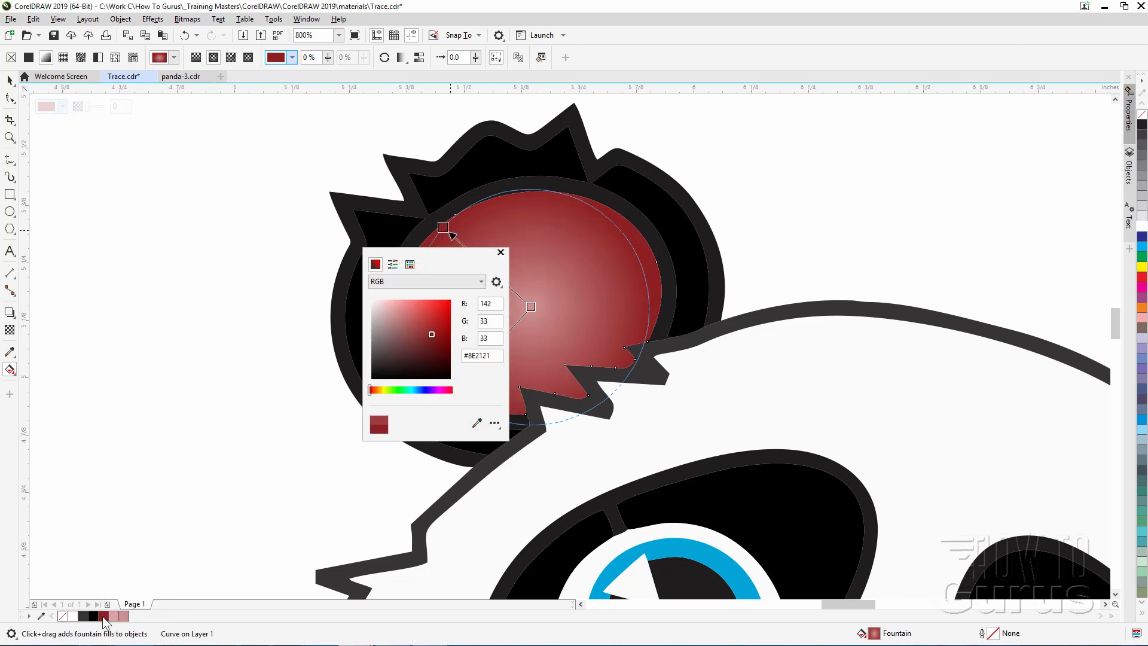
{"action": "left_click", "coordinate": [501, 252]}
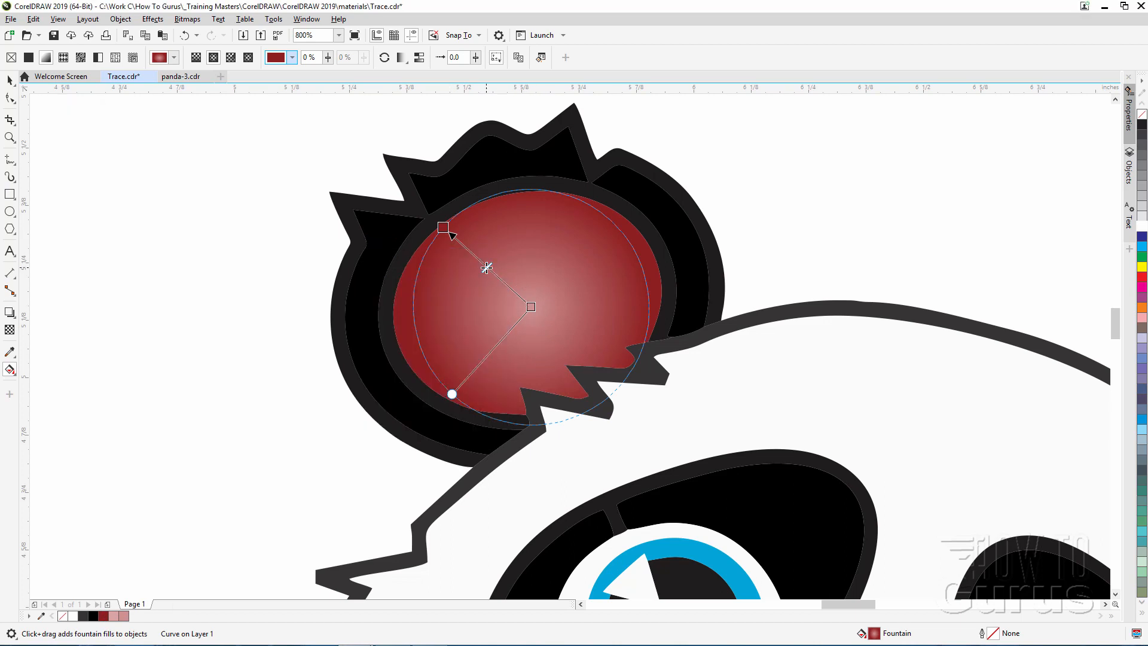
Shift the fill's midpoint slightly outward, stretch and rotate its ellipse to match the ear outline, and deselect the shape.
{"action": "left_click_drag", "start_coordinate": [477, 261], "coordinate": [477, 258]}
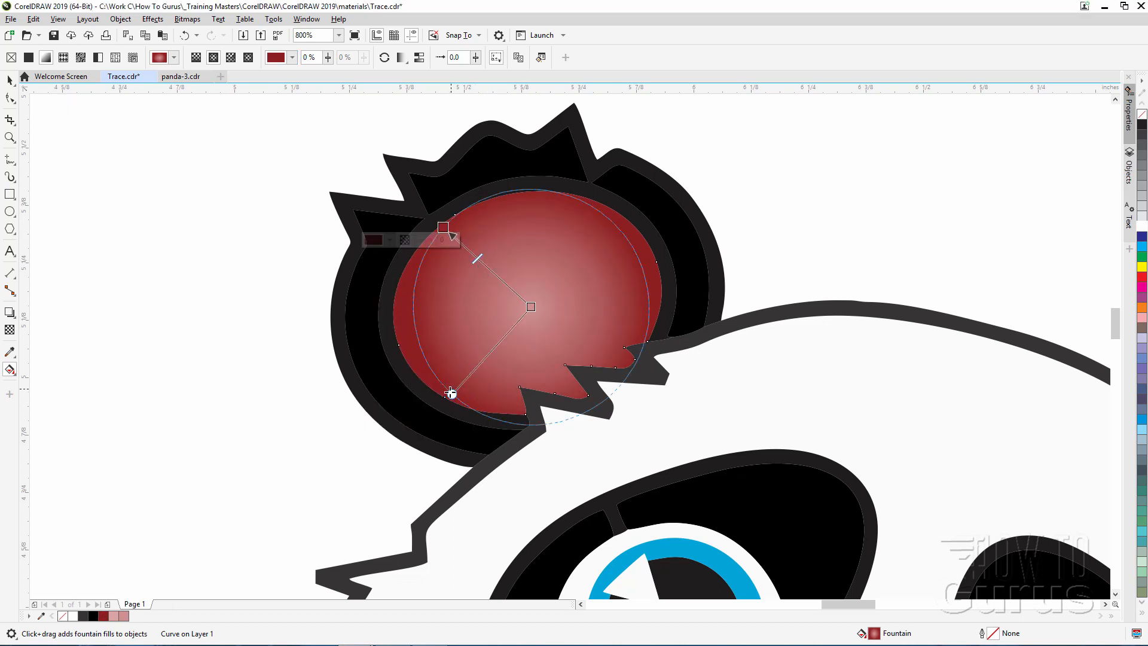
{"action": "left_click_drag", "start_coordinate": [443, 391], "coordinate": [425, 383]}
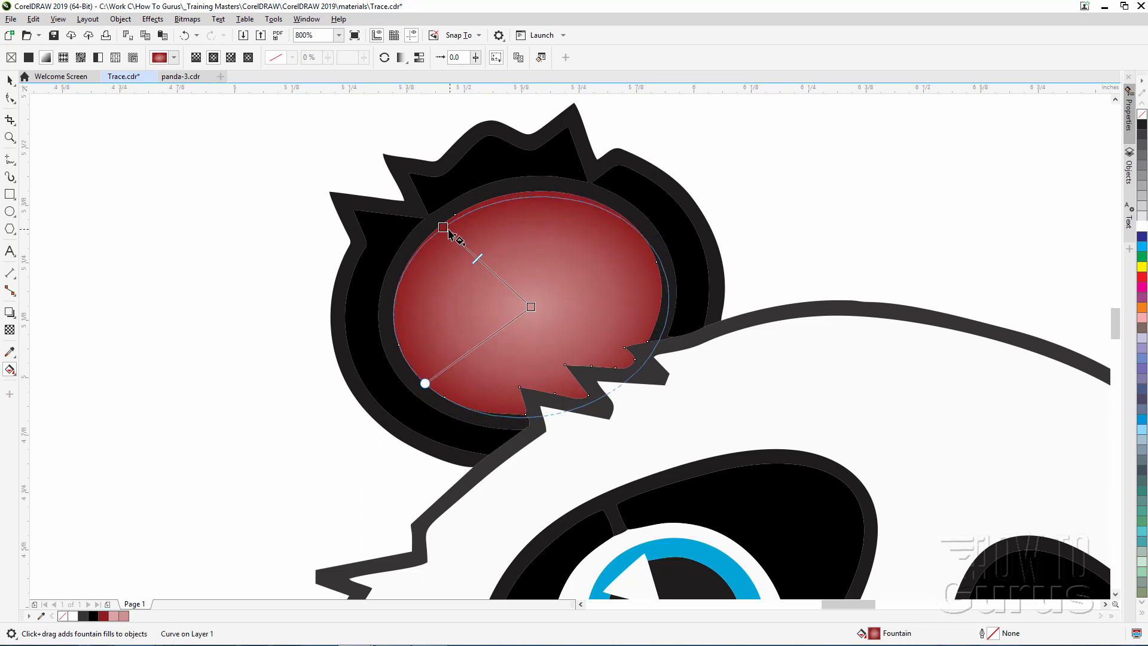
{"action": "left_click_drag", "start_coordinate": [447, 225], "coordinate": [438, 229]}
{"action": "left_click", "coordinate": [531, 307]}
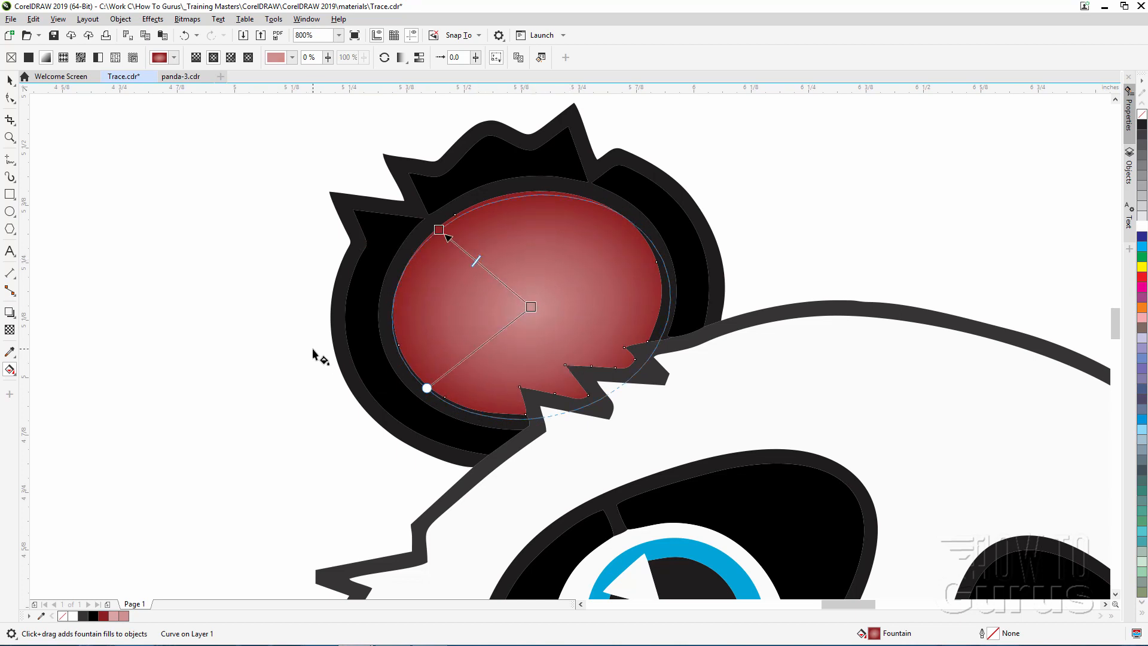
{"action": "left_click", "coordinate": [9, 80]}
{"action": "key", "text": "Escape"}
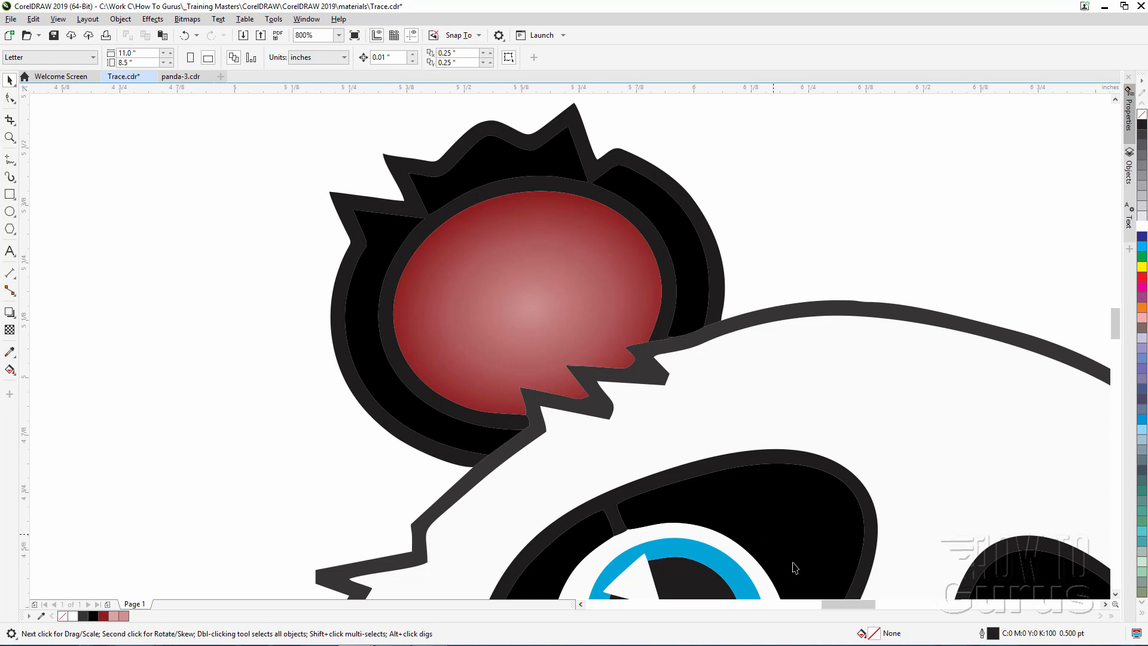
Compare the refilled ear and the rest of the traced panda with the original beside it.
{"action": "left_click_drag", "start_coordinate": [844, 607], "coordinate": [864, 597]}
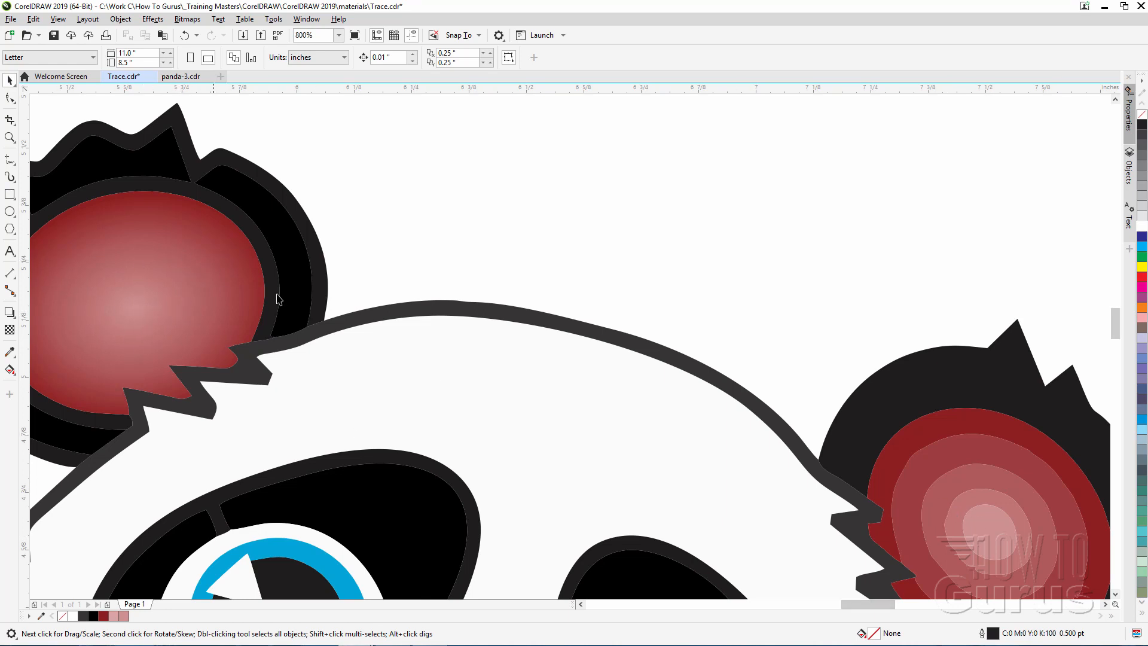
{"action": "left_click", "coordinate": [9, 138]}
{"action": "left_click", "coordinate": [181, 57]}
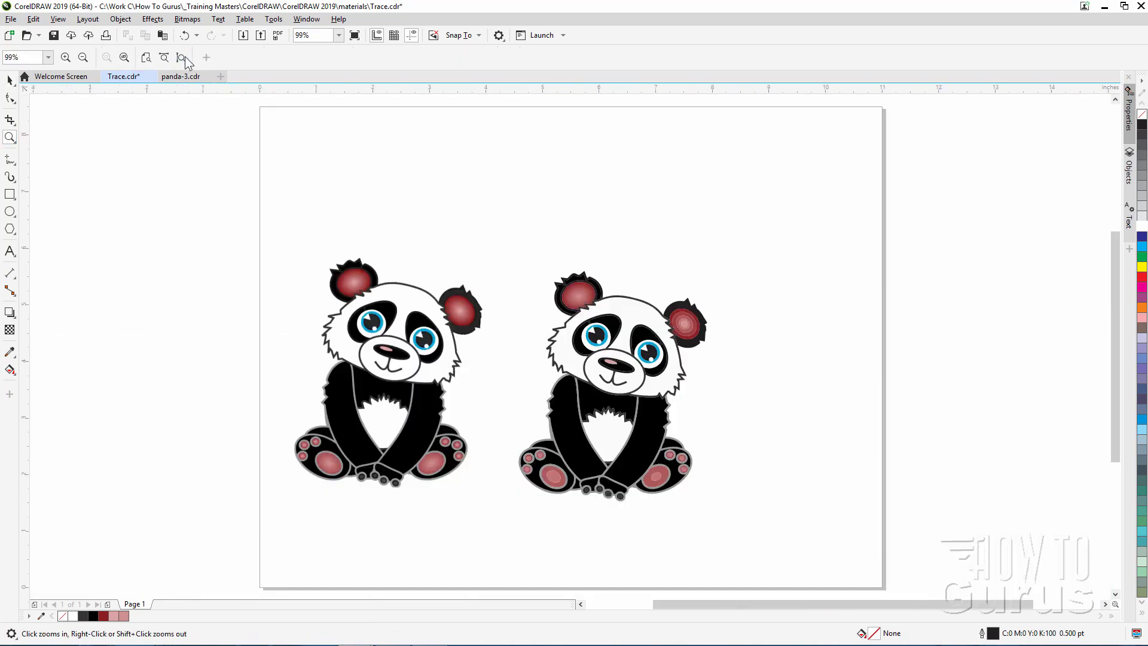
{"action": "left_click", "coordinate": [612, 394]}
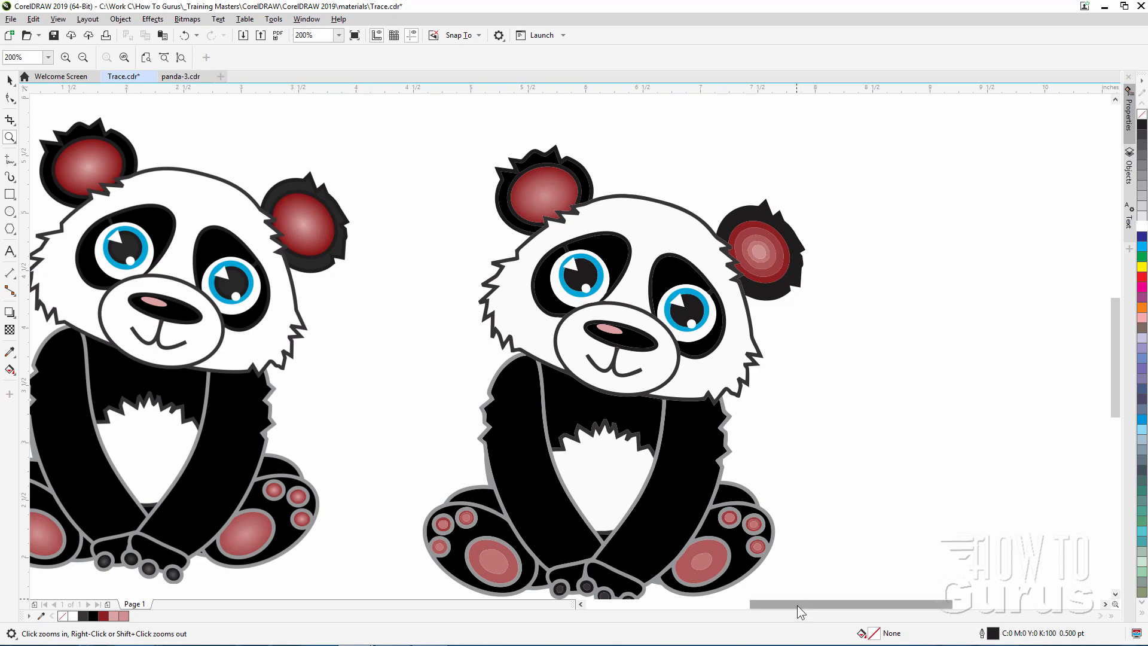
{"action": "left_click_drag", "start_coordinate": [798, 605], "coordinate": [774, 607]}
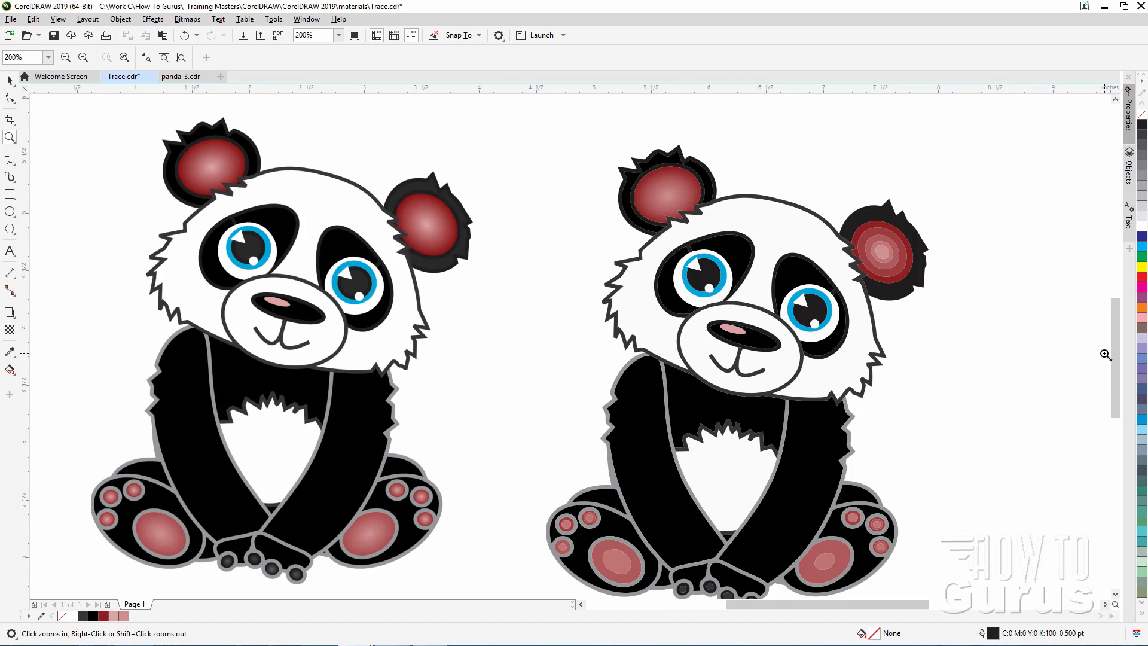
{"action": "left_click_drag", "start_coordinate": [1114, 350], "coordinate": [1115, 358]}
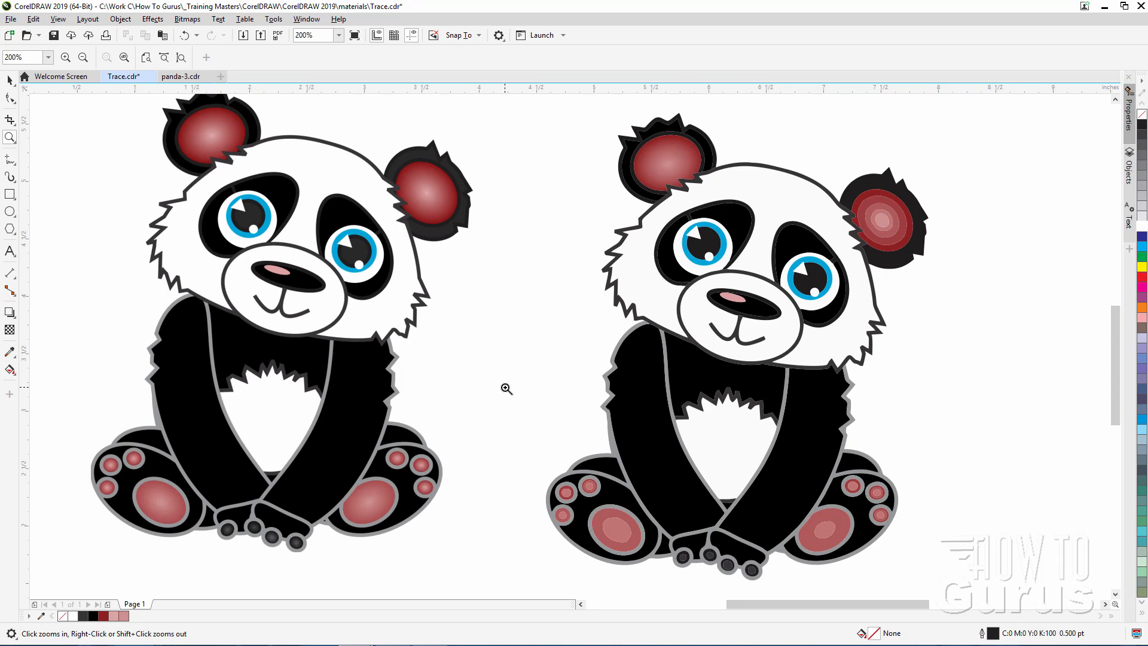
{"action": "key", "text": "space"}
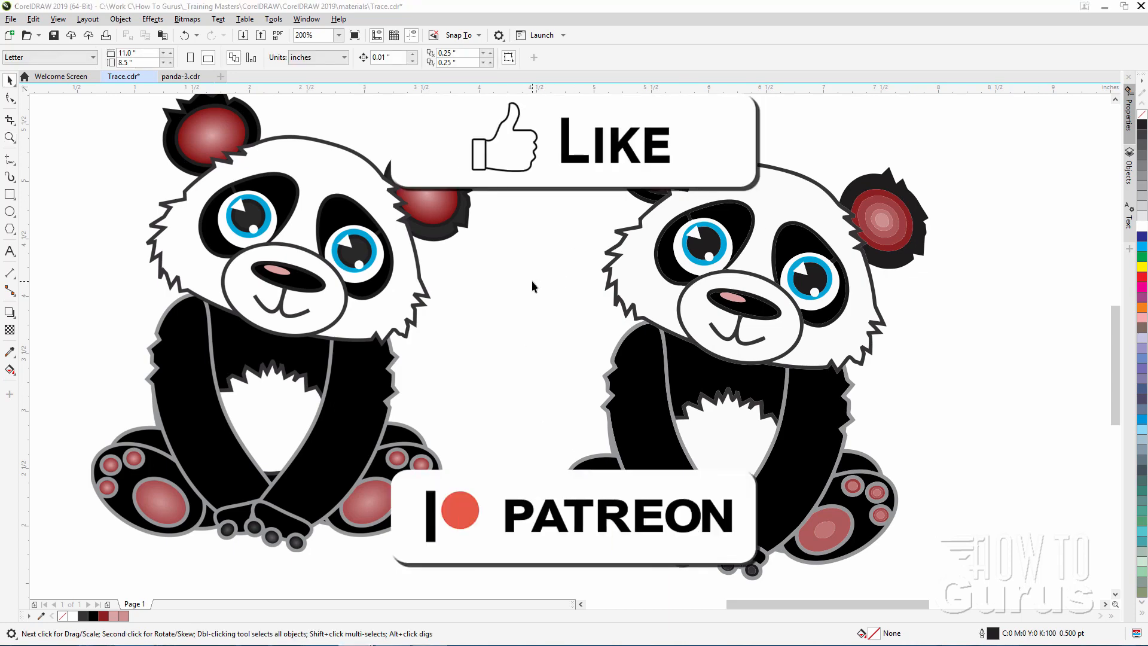